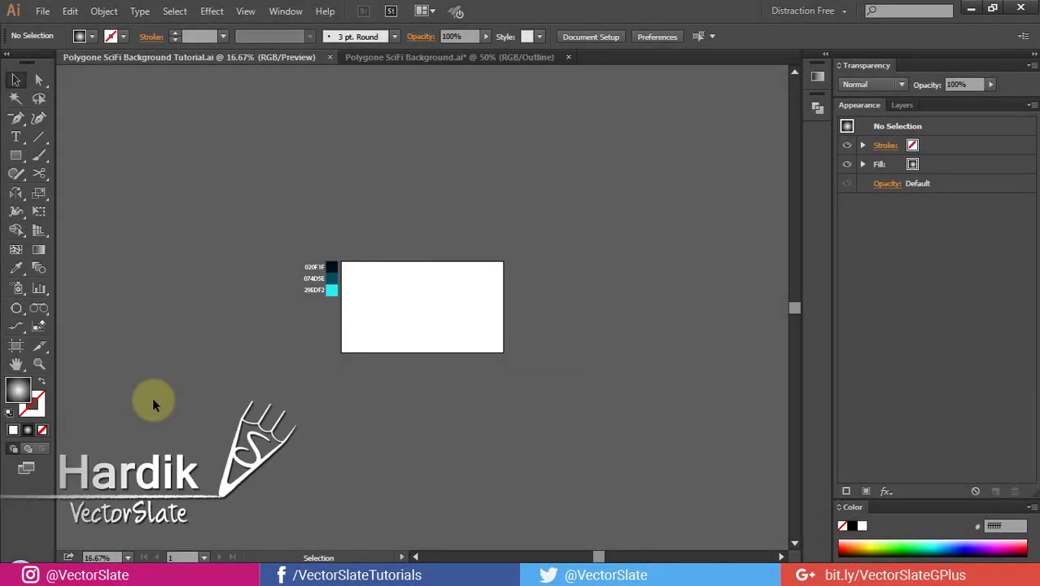
# Zoom so the artboard and its three swatches fill the view, then take the Rectangle tool
pyautogui.hotkey('ctrl', '=')
pyautogui.hotkey('ctrl', '=')
pyautogui.hotkey('ctrl', '=')
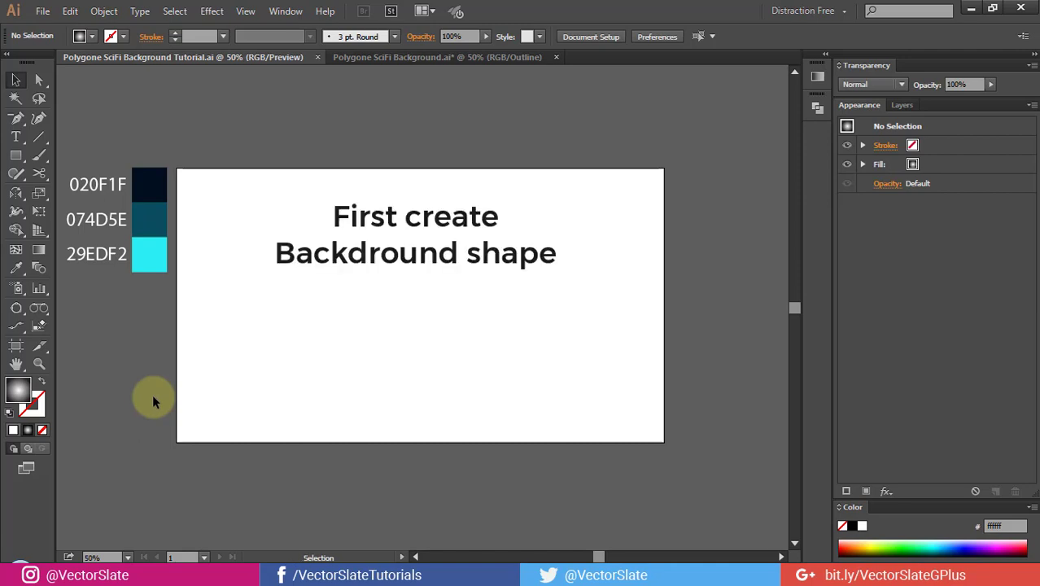
pyautogui.click(16, 155)
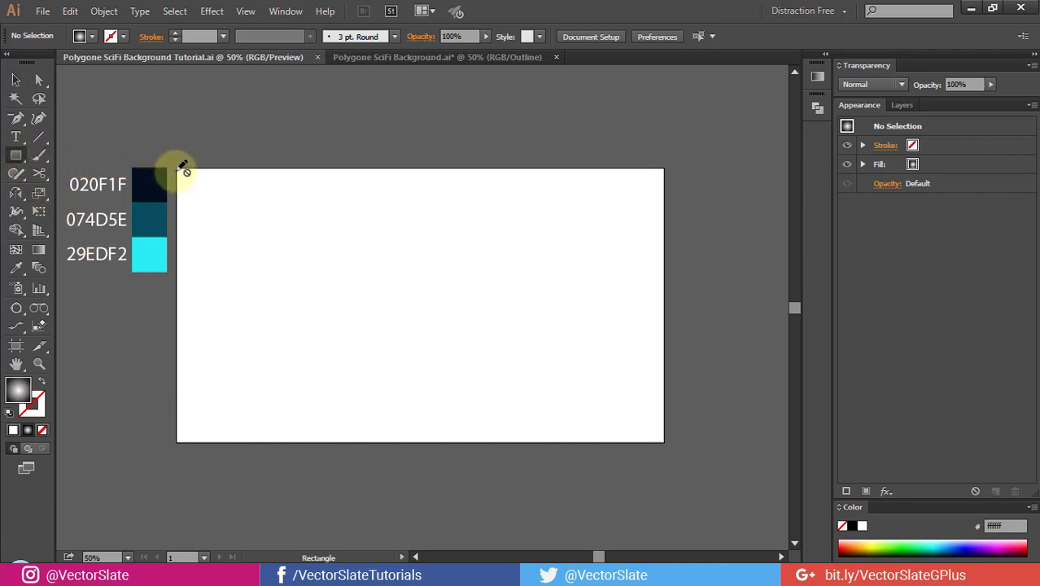
# Draw a rectangle over the whole artboard and stretch its radial gradient into a wide ellipse
pyautogui.moveTo(177, 168)
pyautogui.mouseDown()
pyautogui.moveTo(388, 317)
pyautogui.moveTo(664, 442)
pyautogui.mouseUp()
pyautogui.press('g')
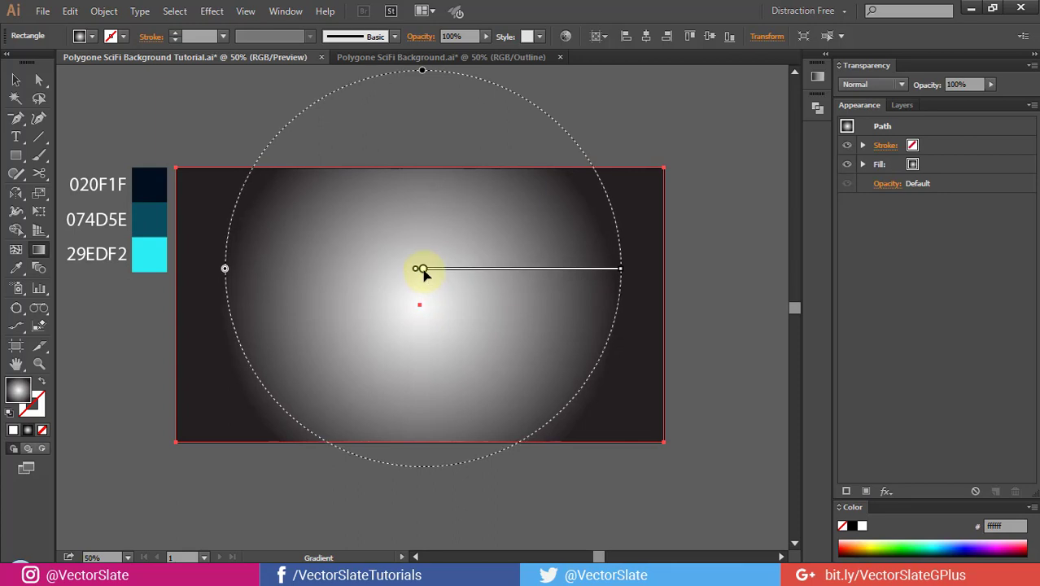
pyautogui.moveTo(423, 72); pyautogui.dragTo(428, 118)
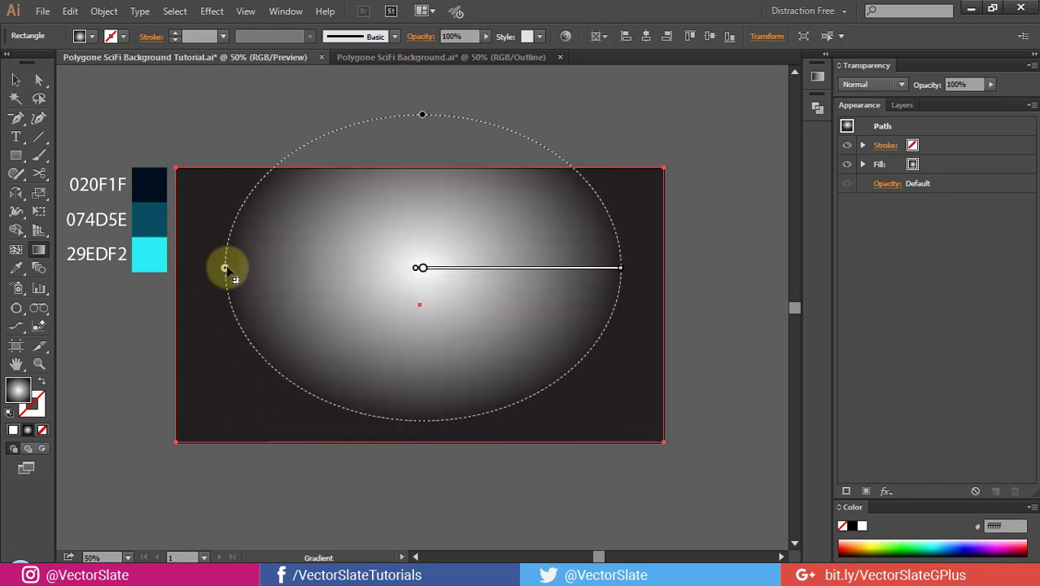
pyautogui.moveTo(226, 267); pyautogui.dragTo(185, 269)
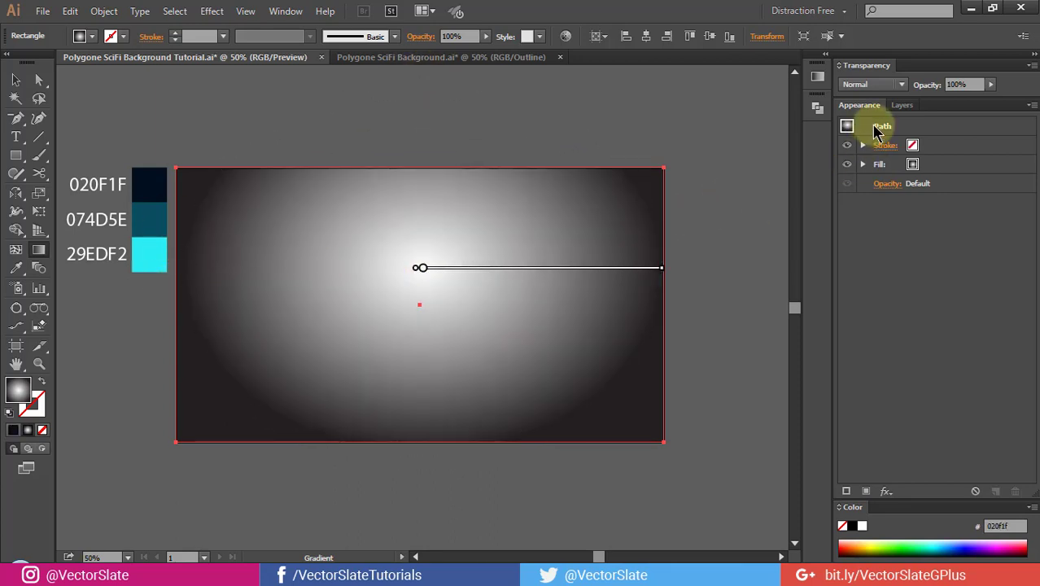
# Set the gradient's centre stop to teal 074D5E and its outer stop to dark 020F1F
pyautogui.click(817, 76)
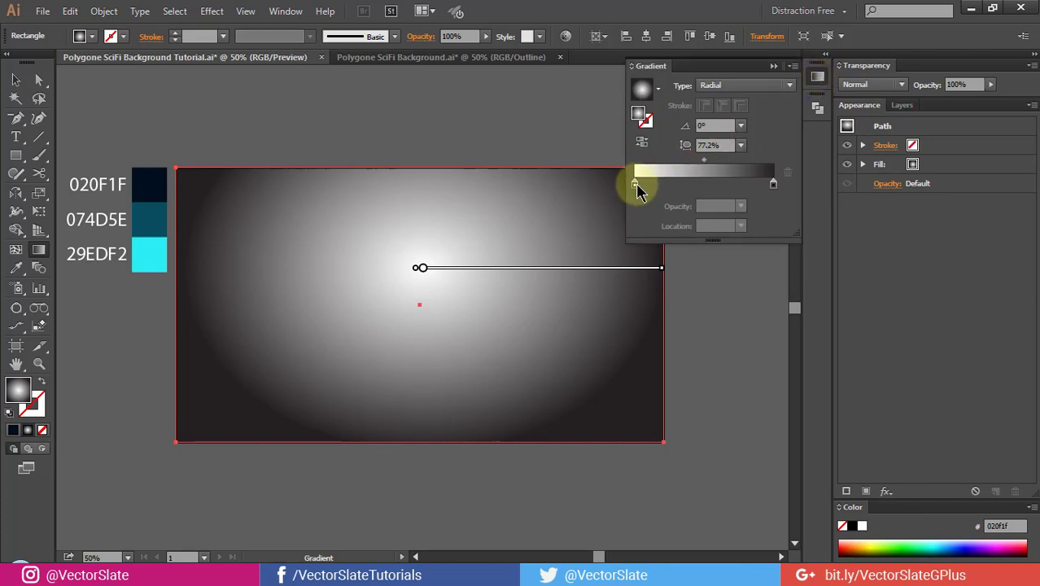
pyautogui.click(635, 184)
pyautogui.press('i')
pyautogui.keyDown('shift'); pyautogui.click(155, 218); pyautogui.keyUp('shift')
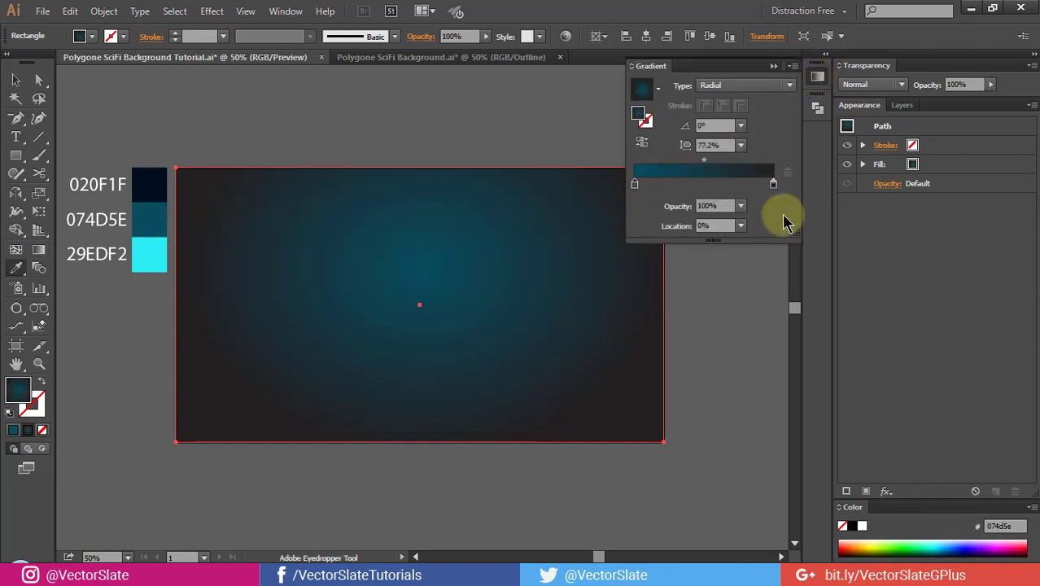
pyautogui.click(773, 184)
pyautogui.keyDown('shift'); pyautogui.click(146, 180); pyautogui.keyUp('shift')
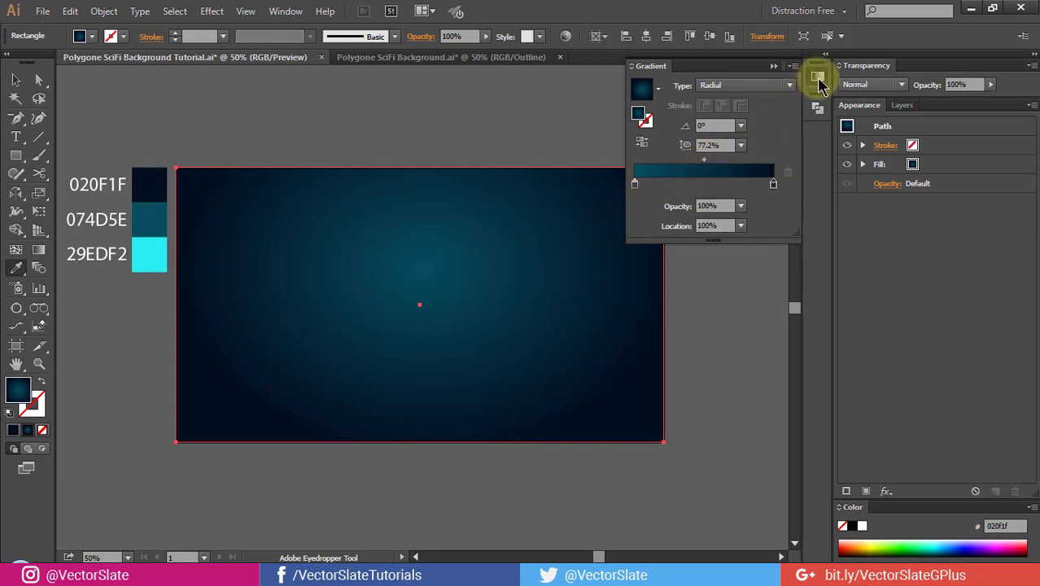
pyautogui.click(817, 78)
# Lock the gradient background rectangle in place
pyautogui.press('a')
pyautogui.click(598, 219)
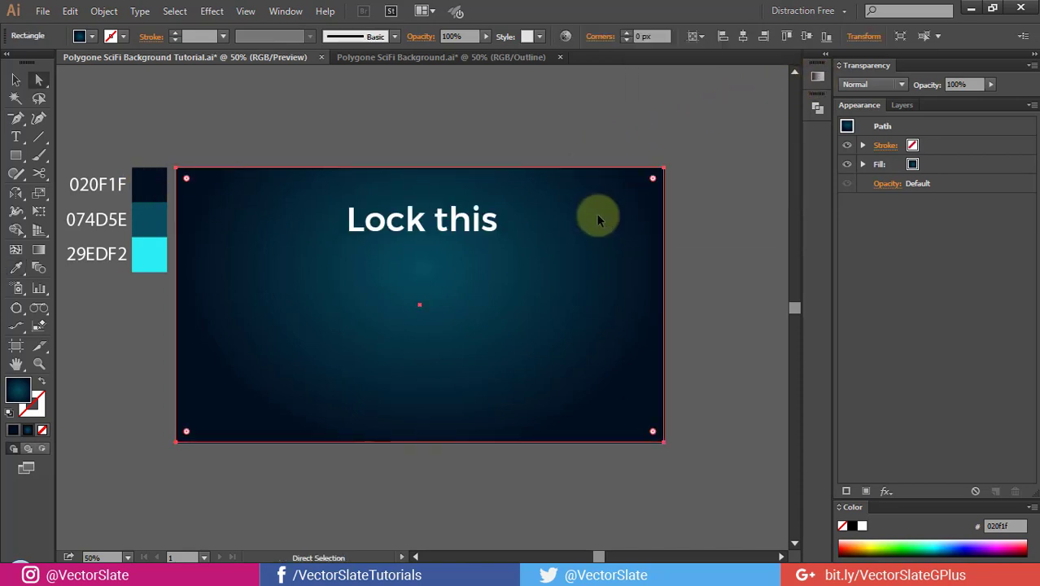
pyautogui.click(103, 10)
pyautogui.moveTo(198, 168)
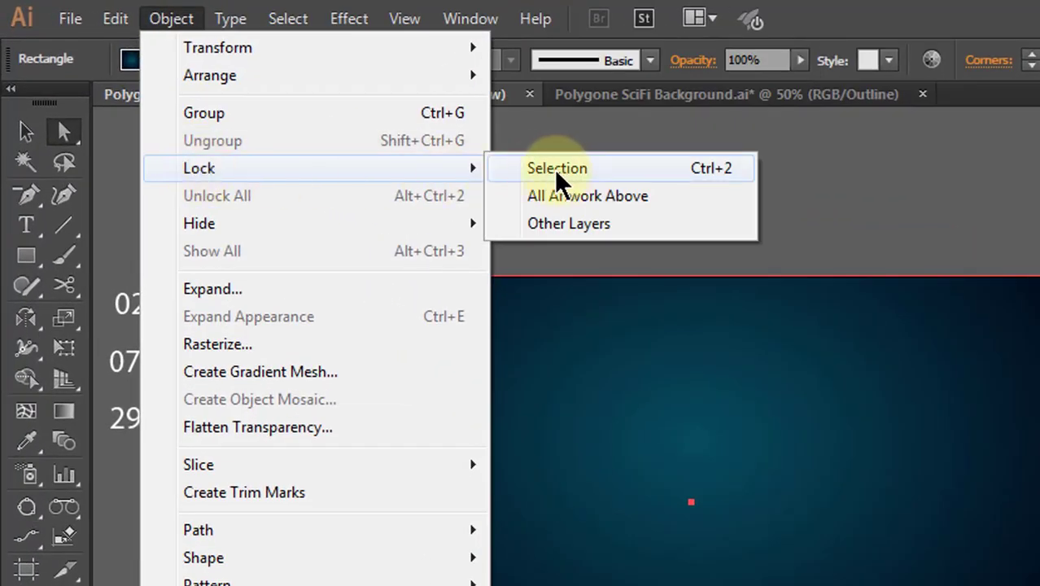
pyautogui.click(557, 173)
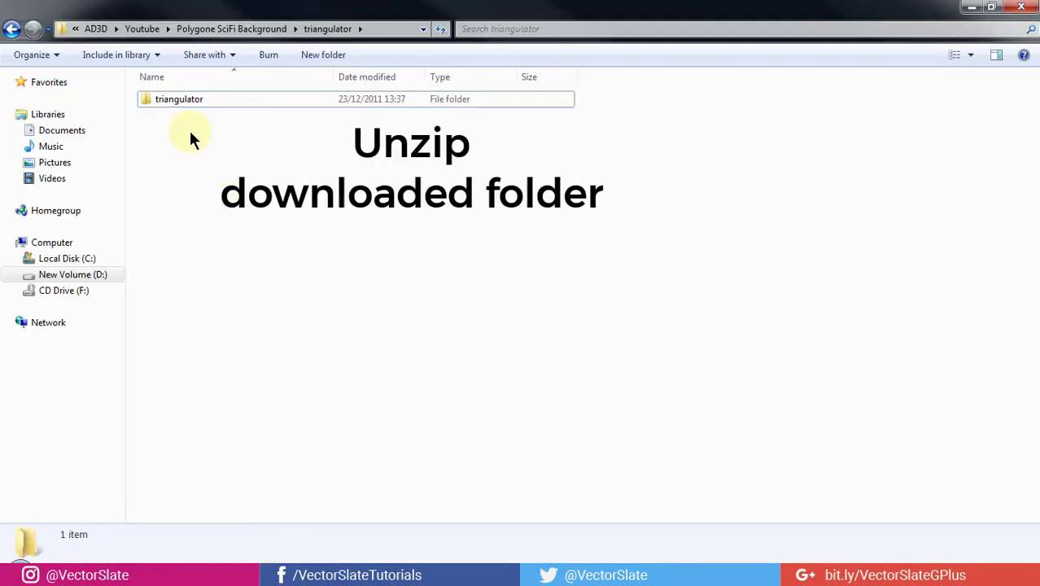
# Open index.html from the unzipped triangulator folder in Chrome
pyautogui.click(172, 104)
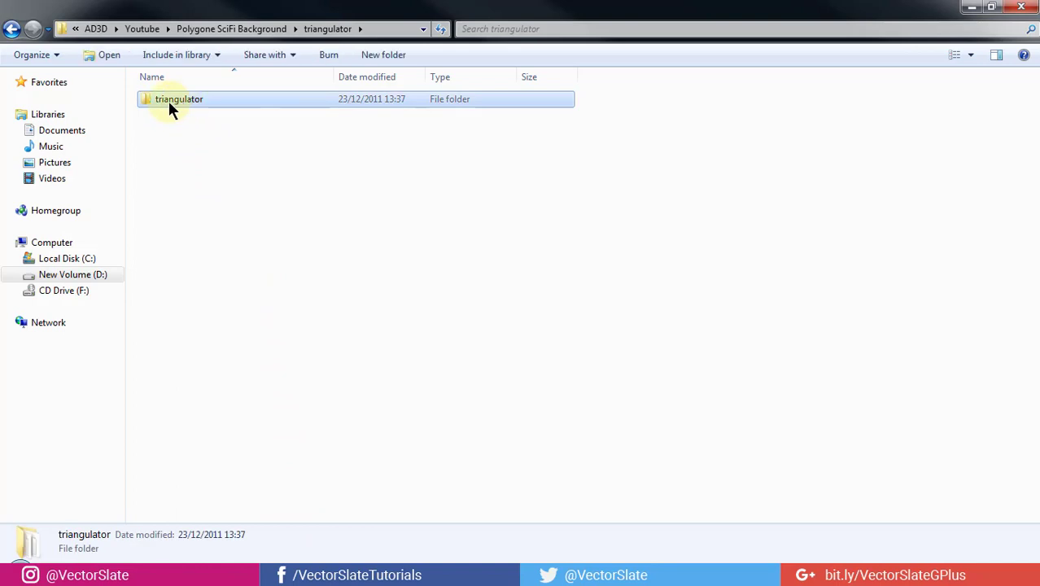
pyautogui.doubleClick(171, 104)
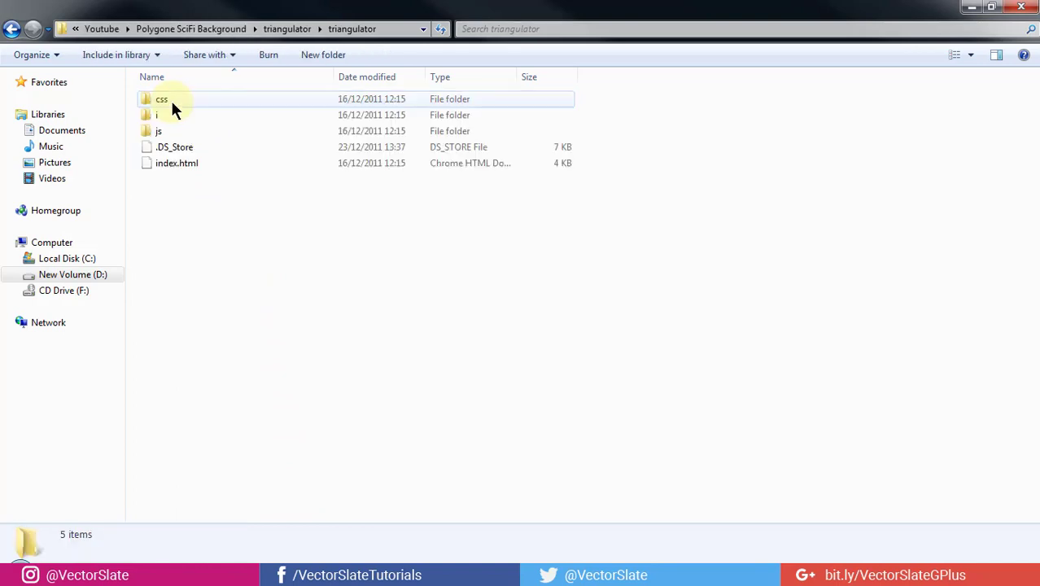
pyautogui.click(184, 166)
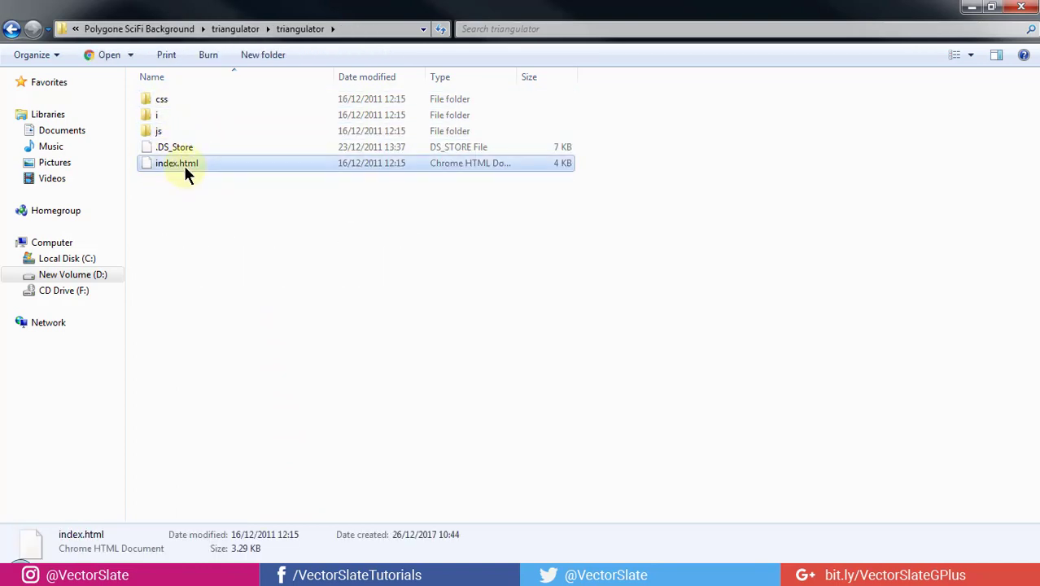
pyautogui.doubleClick(210, 164)
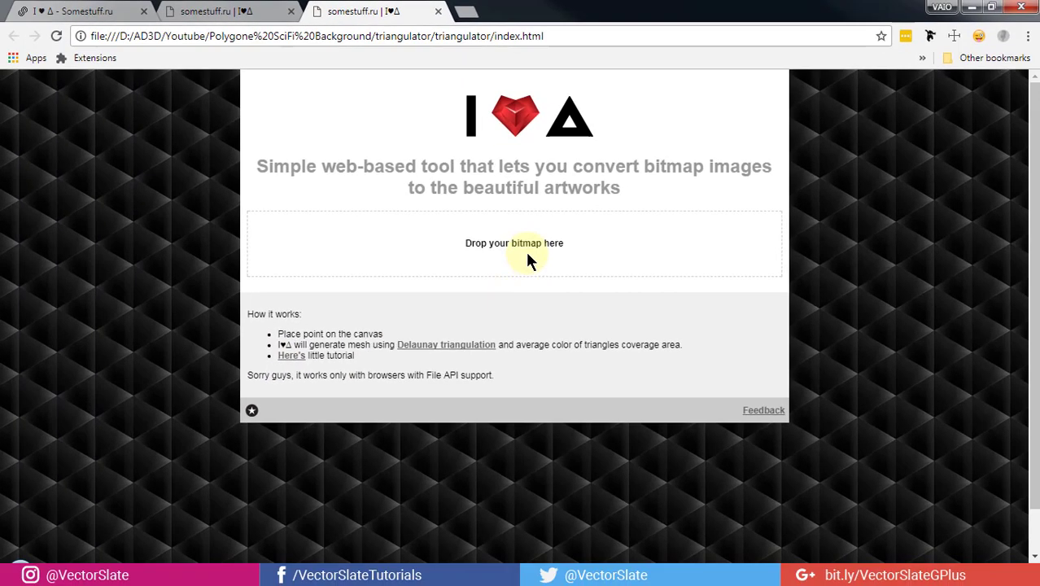
# Load the forest bridge photo into the Triangulator page
pyautogui.hotkey('alt', 'Tab')
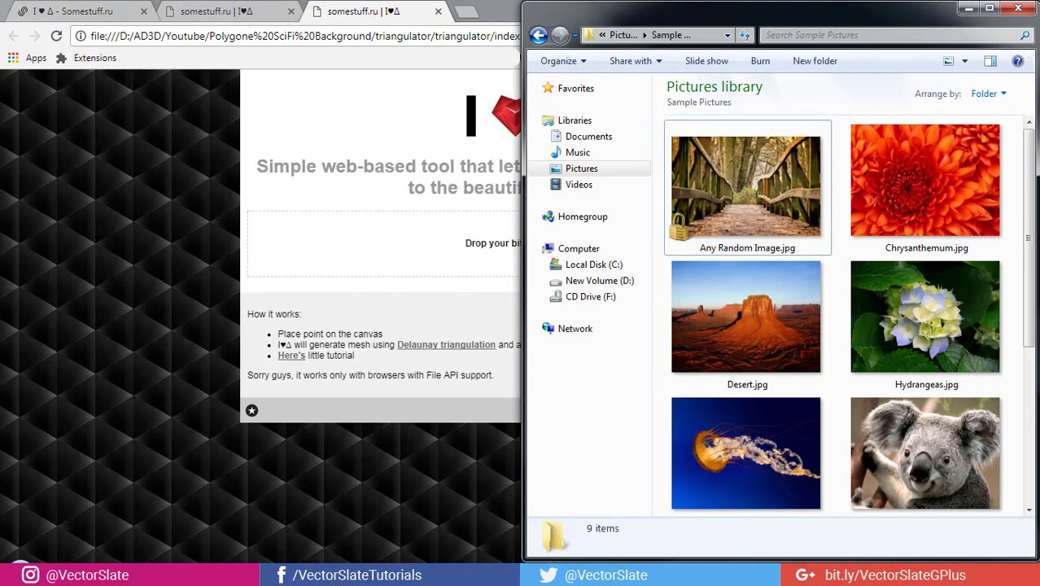
pyautogui.click(737, 183)
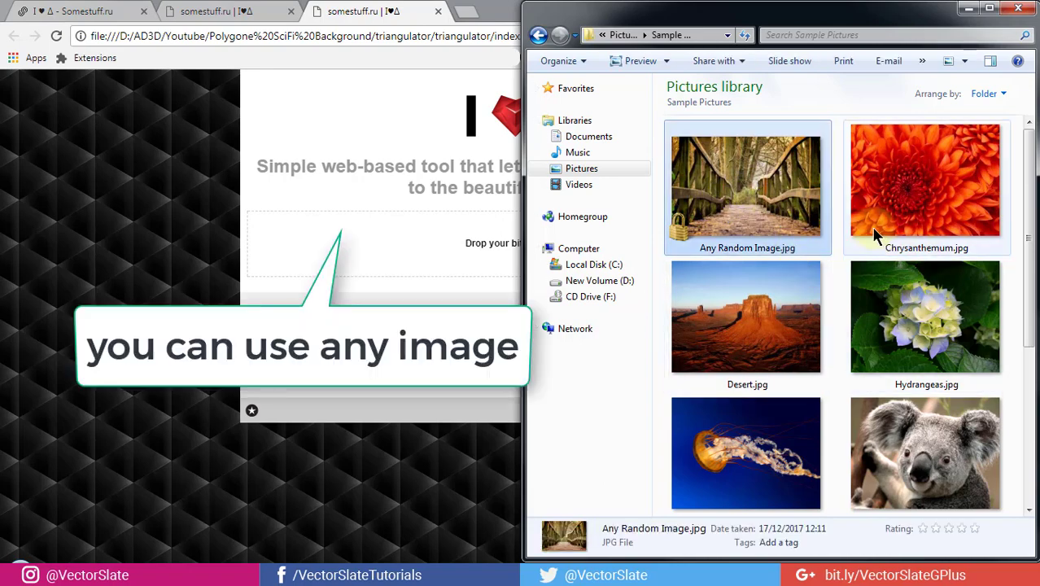
pyautogui.moveTo(756, 218); pyautogui.dragTo(440, 243)
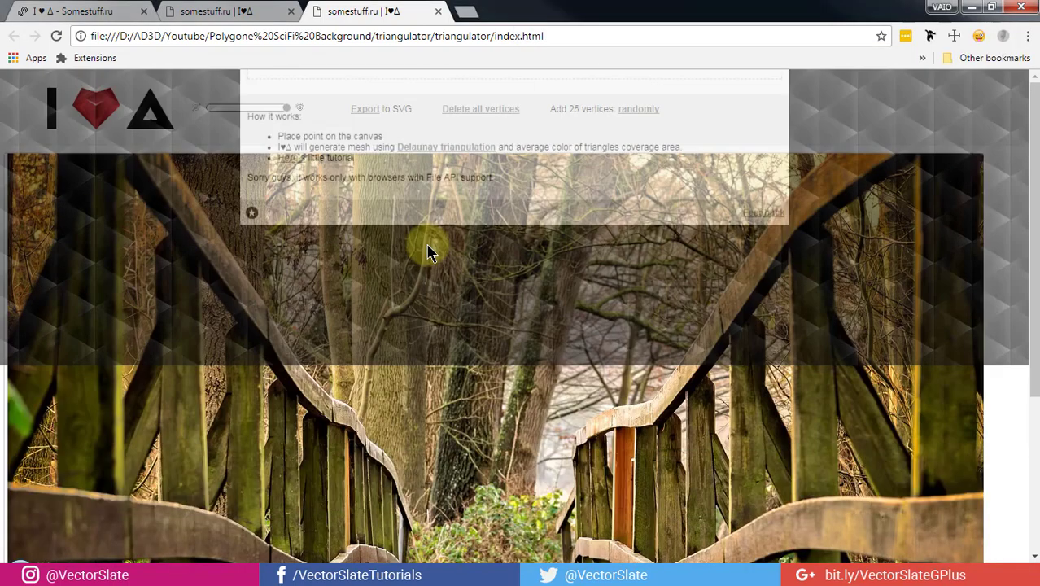
pyautogui.scroll(-5, 427, 244)
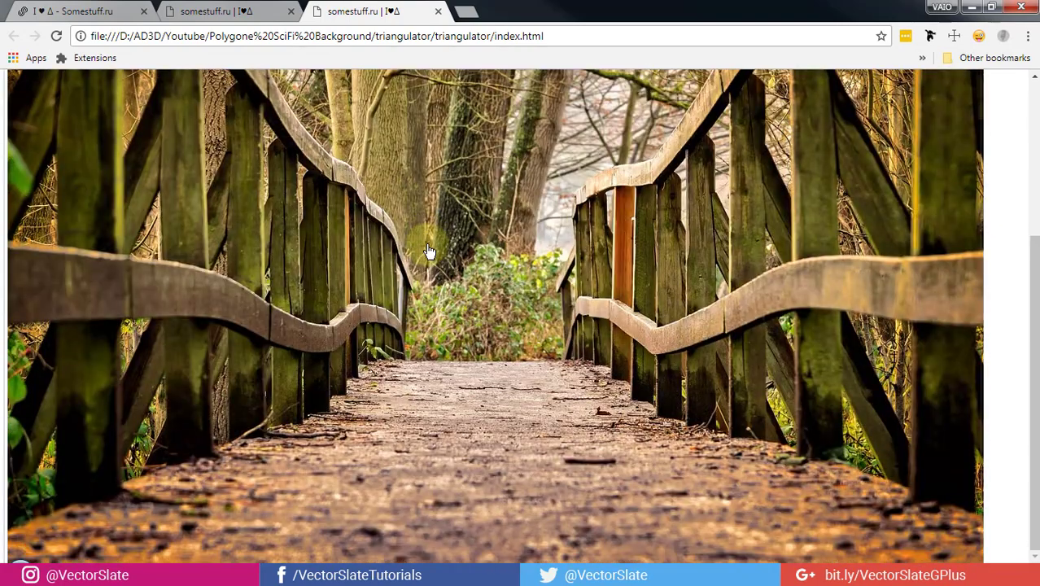
pyautogui.scroll(5, 425, 245)
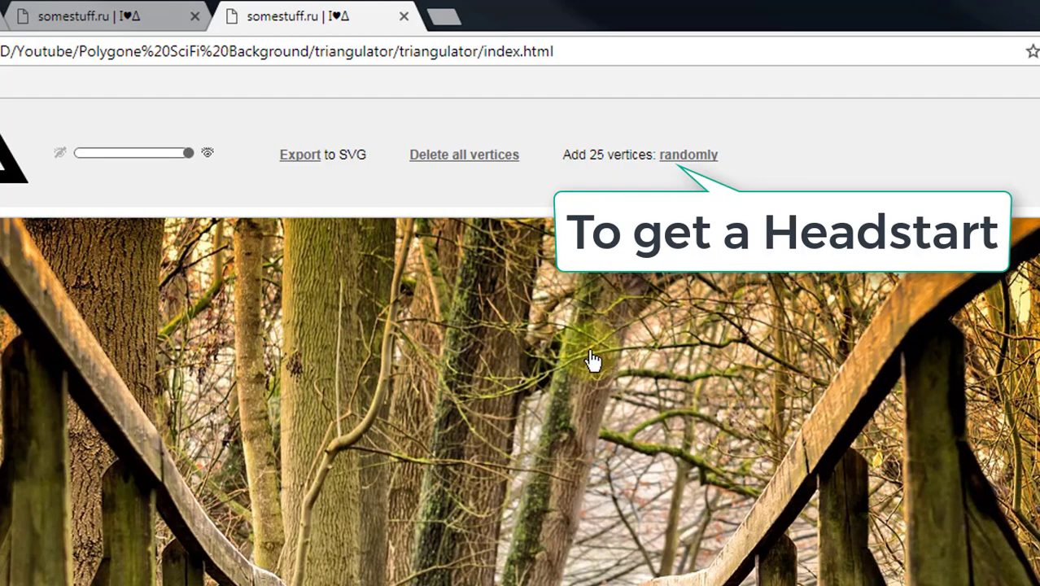
# Scatter 25 random vertices over the photo and adjust the mesh opacity
pyautogui.click(692, 161)
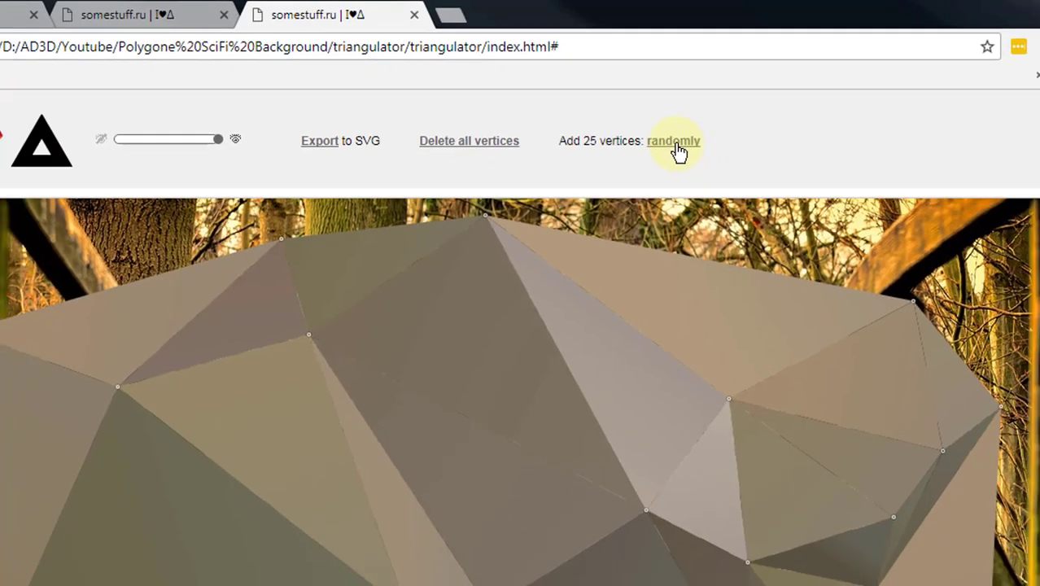
pyautogui.scroll(-2, 553, 376)
pyautogui.keyDown('ctrl'); pyautogui.scroll(-2, 554, 376); pyautogui.keyUp('ctrl')
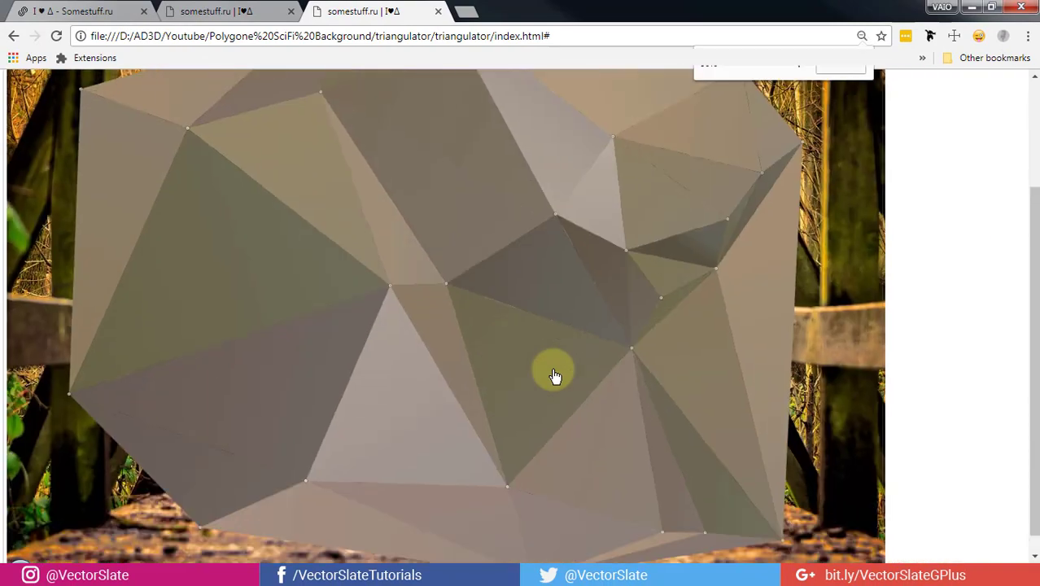
pyautogui.keyDown('ctrl'); pyautogui.scroll(-4, 512, 368); pyautogui.keyUp('ctrl')
pyautogui.keyDown('ctrl'); pyautogui.scroll(-2, 367, 302); pyautogui.keyUp('ctrl')
pyautogui.keyDown('ctrl'); pyautogui.scroll(4, 269, 249); pyautogui.keyUp('ctrl')
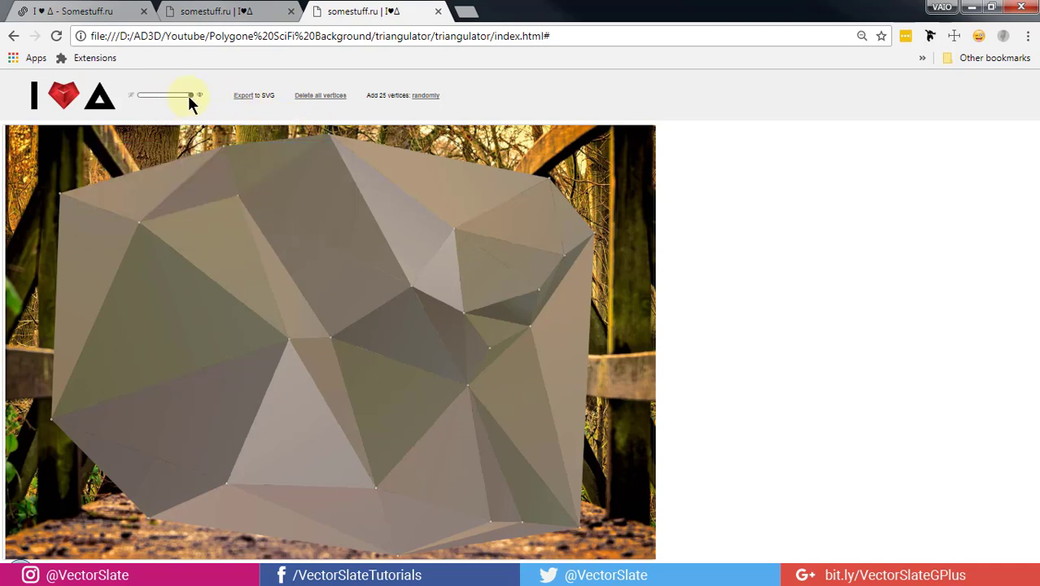
pyautogui.moveTo(189, 95)
pyautogui.mouseDown()
pyautogui.moveTo(171, 96)
pyautogui.moveTo(208, 106)
pyautogui.mouseUp()
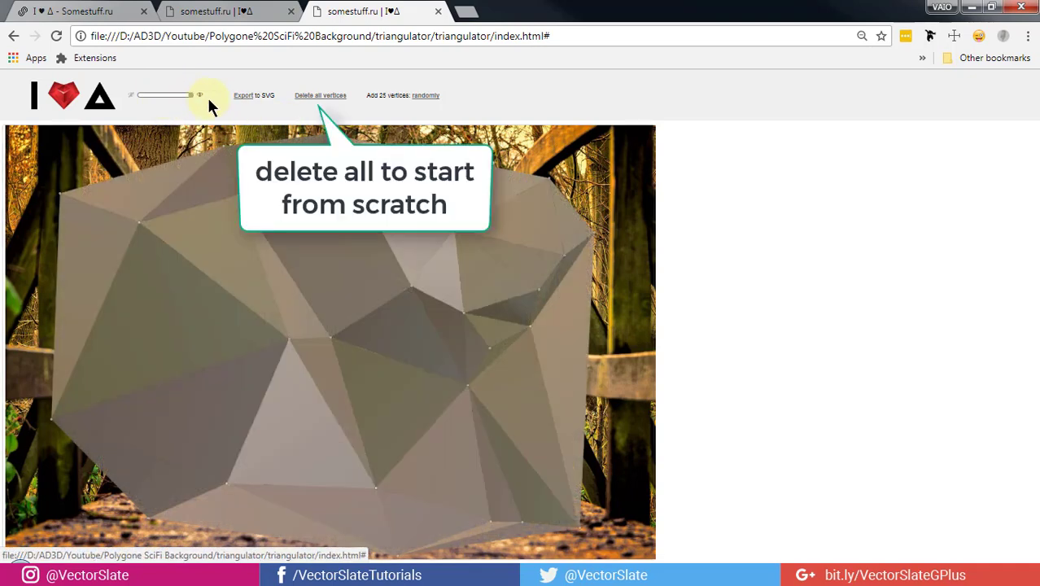
# Clear all vertices and place new ones across the bridge, railings and trees
pyautogui.click(326, 98)
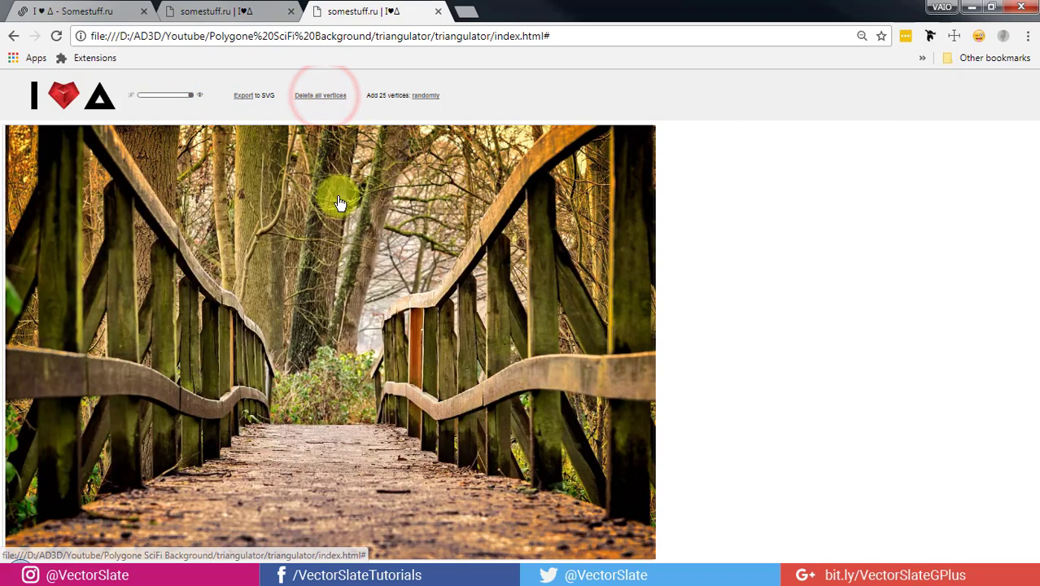
pyautogui.click(338, 195)
pyautogui.click(486, 212)
pyautogui.click(417, 326)
pyautogui.click(308, 329)
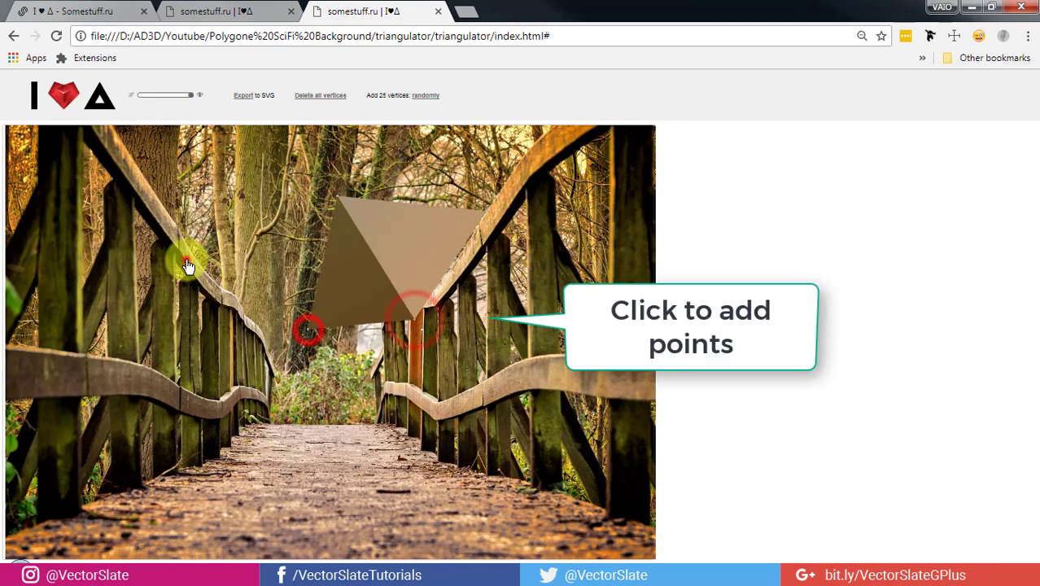
pyautogui.click(187, 260)
pyautogui.click(146, 179)
pyautogui.click(274, 151)
pyautogui.click(415, 144)
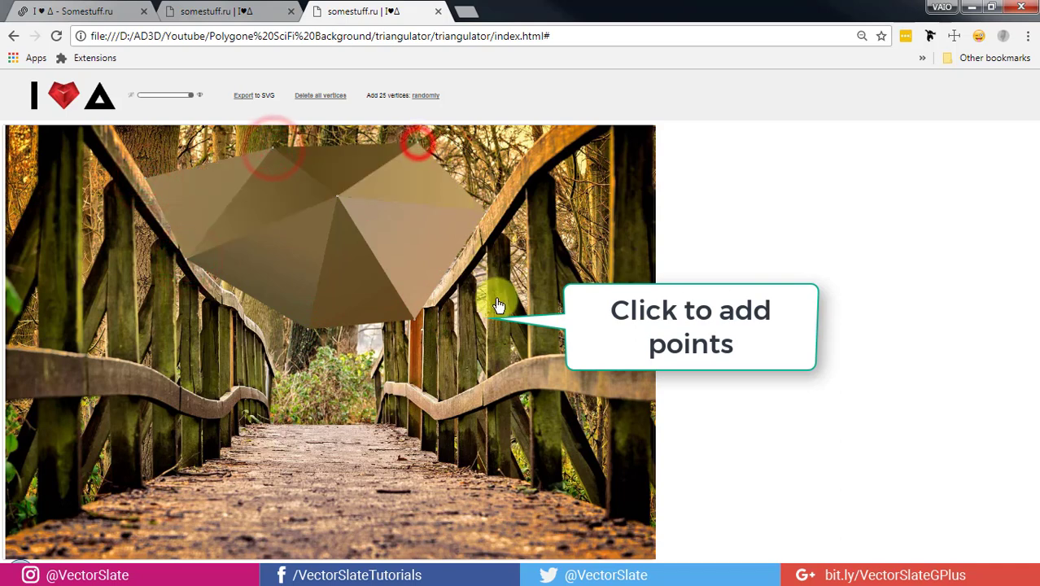
pyautogui.click(494, 294)
pyautogui.click(586, 259)
pyautogui.click(559, 363)
pyautogui.click(446, 406)
pyautogui.click(378, 458)
pyautogui.click(133, 353)
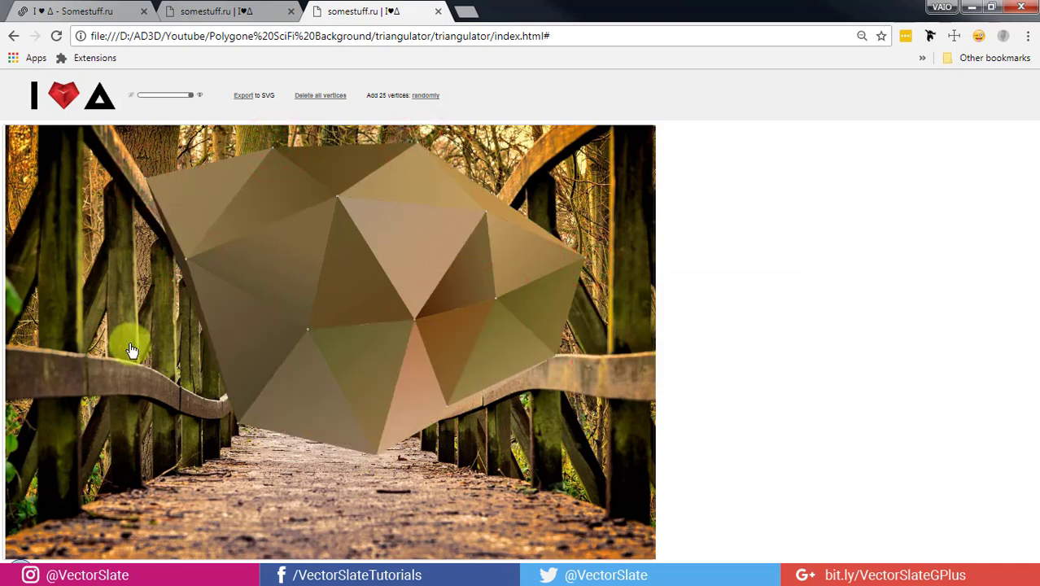
pyautogui.click(31, 179)
pyautogui.click(521, 147)
# Add vertices along the photo's top, right, bottom and left borders
pyautogui.click(623, 177)
pyautogui.click(627, 319)
pyautogui.click(635, 425)
pyautogui.click(290, 523)
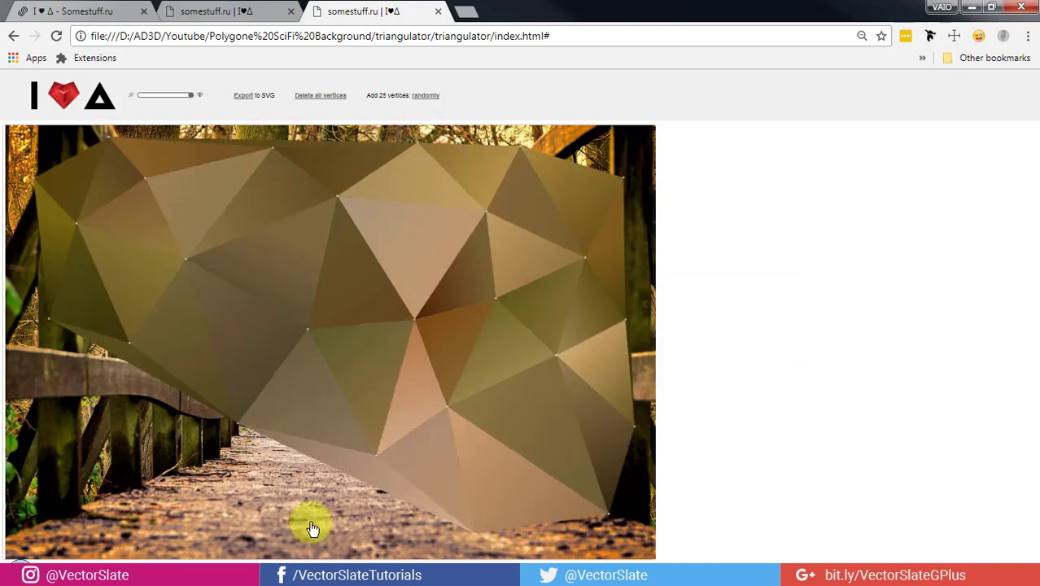
pyautogui.click(163, 502)
pyautogui.click(40, 464)
pyautogui.click(180, 129)
pyautogui.click(392, 130)
pyautogui.click(623, 128)
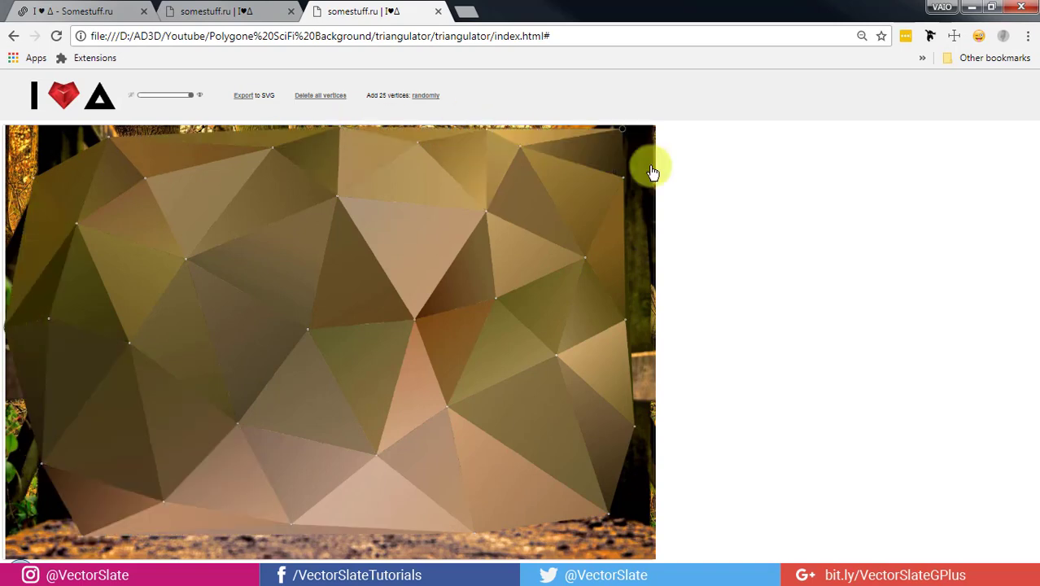
pyautogui.click(635, 245)
pyautogui.click(633, 552)
pyautogui.click(480, 543)
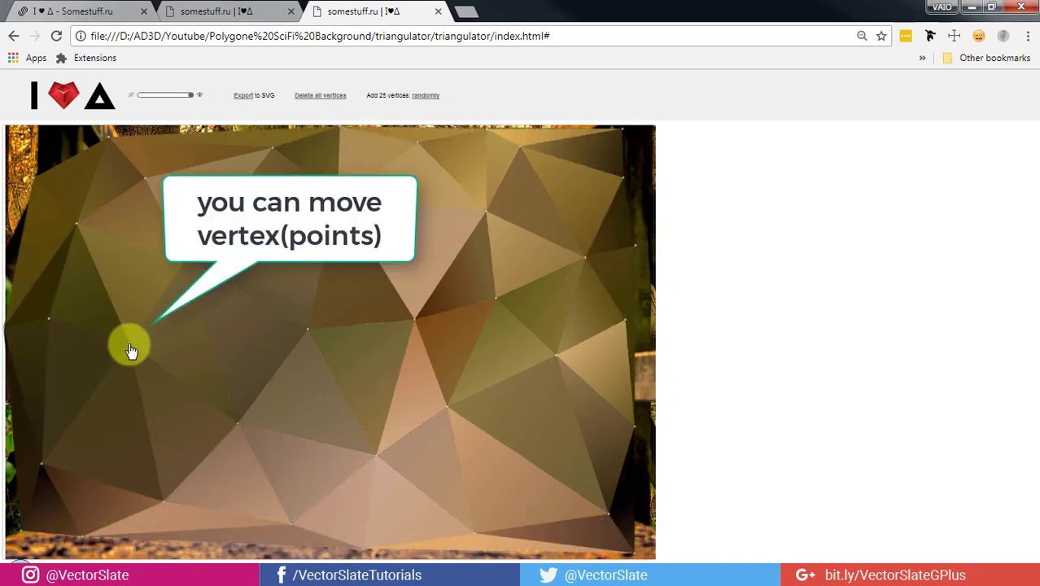
# Drag central vertices to reshape the triangles and pull edge vertices outward
pyautogui.moveTo(130, 349); pyautogui.dragTo(116, 345)
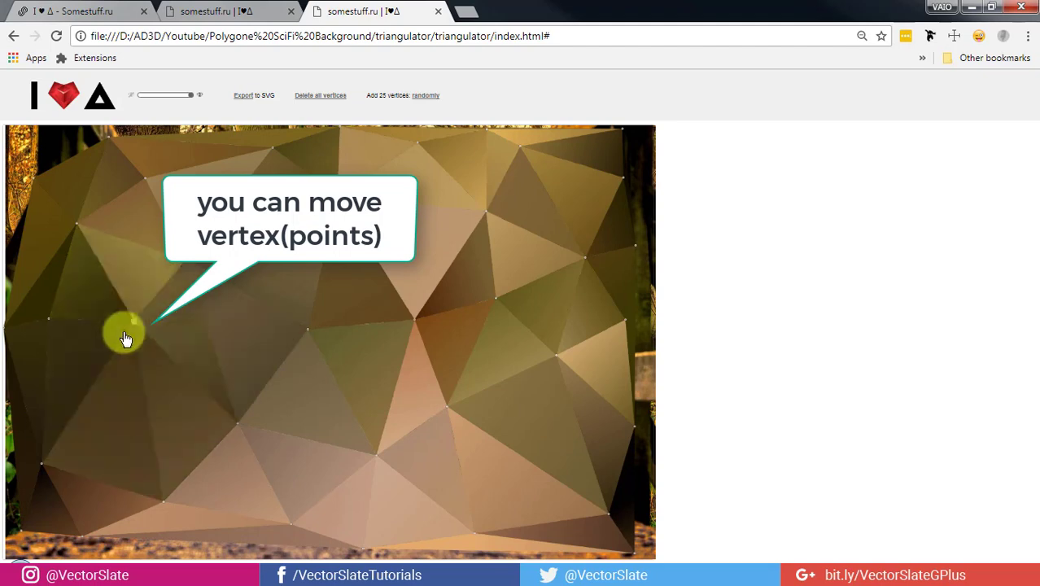
pyautogui.moveTo(307, 329); pyautogui.dragTo(285, 303)
pyautogui.moveTo(415, 318); pyautogui.dragTo(398, 301)
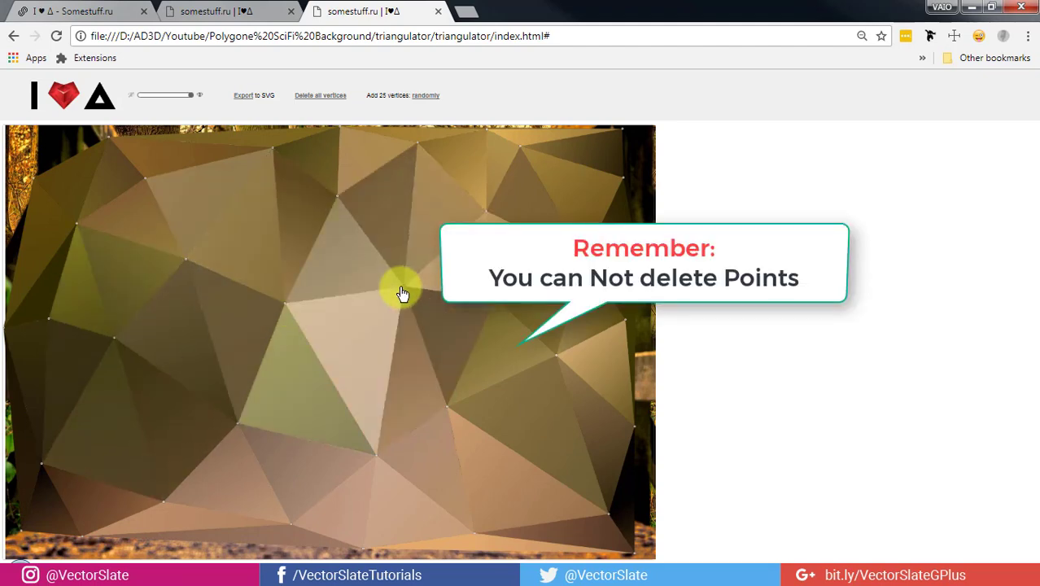
pyautogui.moveTo(622, 128); pyautogui.dragTo(652, 127)
pyautogui.moveTo(38, 181); pyautogui.dragTo(7, 167)
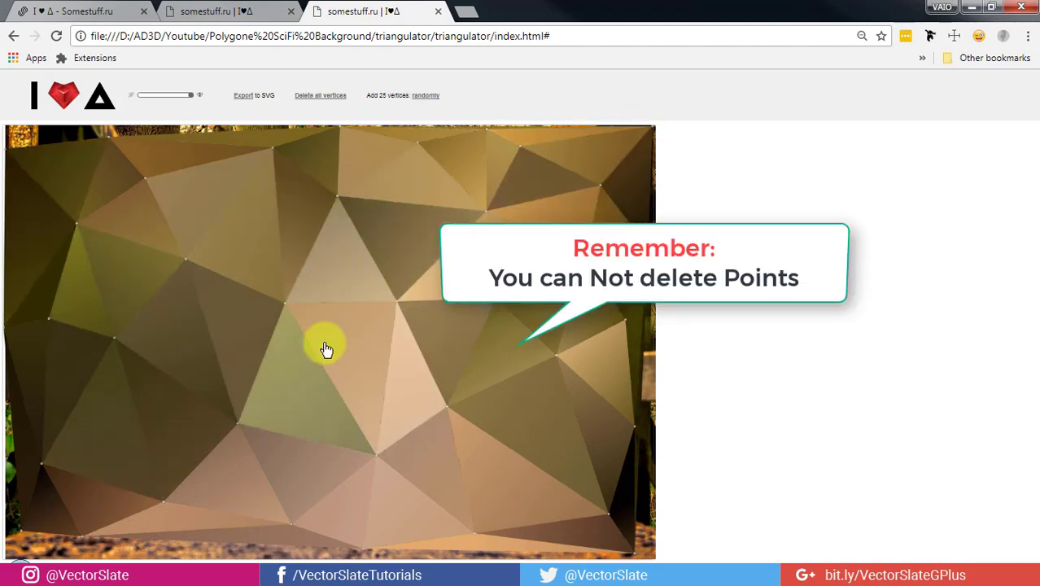
pyautogui.moveTo(325, 349)
pyautogui.mouseDown()
pyautogui.moveTo(348, 385)
pyautogui.moveTo(301, 417)
pyautogui.mouseUp()
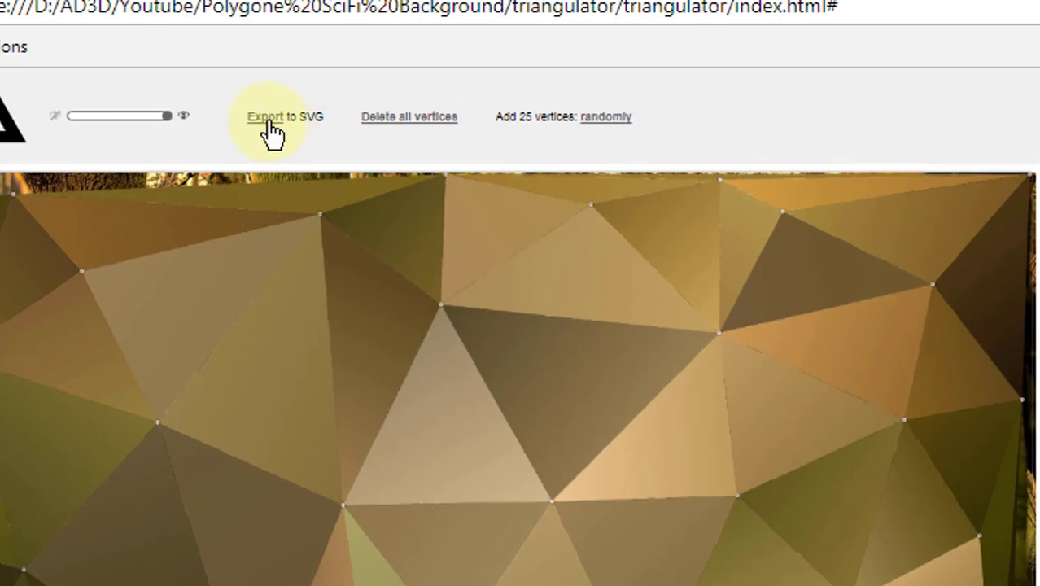
# Export the mesh to SVG and save the link as download.svg
pyautogui.click(273, 135)
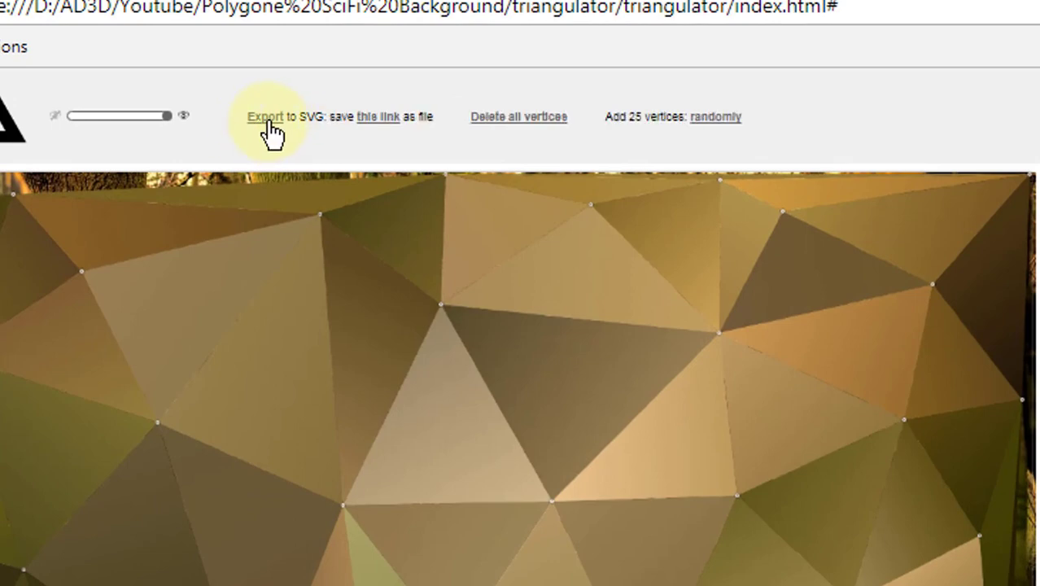
pyautogui.rightClick(386, 130)
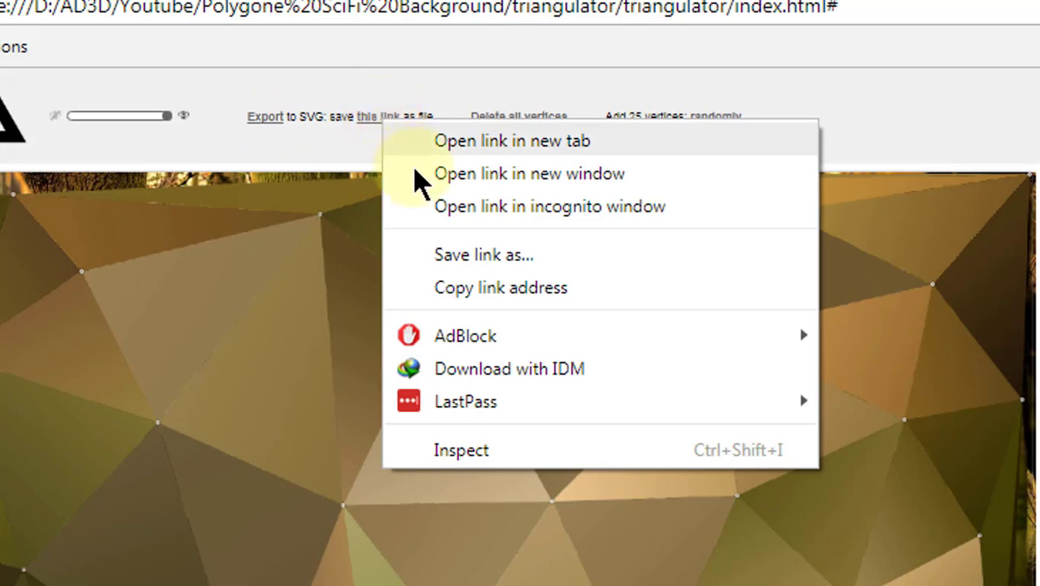
pyautogui.click(483, 255)
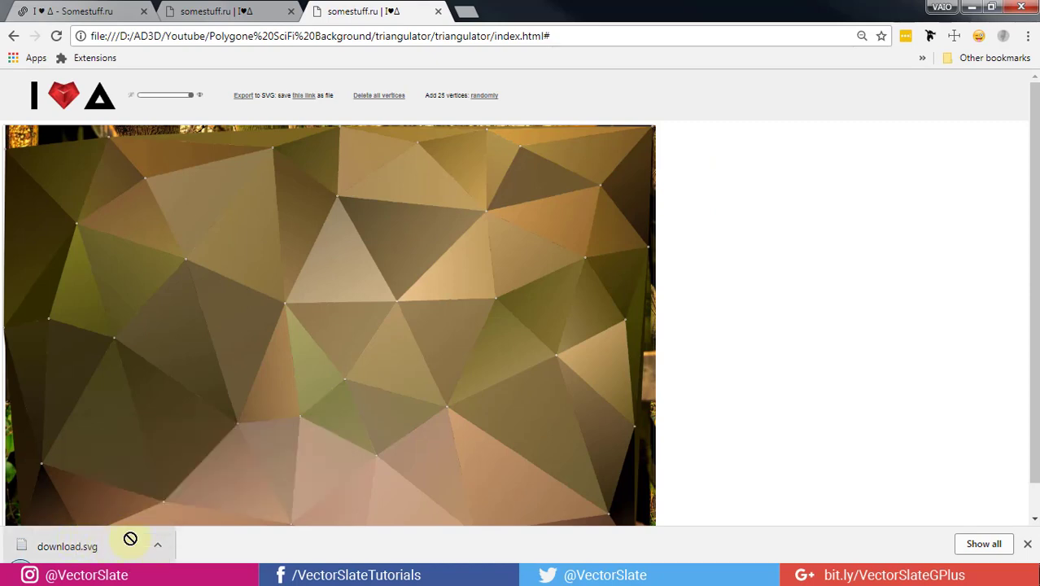
# Place download.svg on the Illustrator artboard and isolate its group for triangle editing
pyautogui.moveTo(130, 538); pyautogui.dragTo(392, 531)
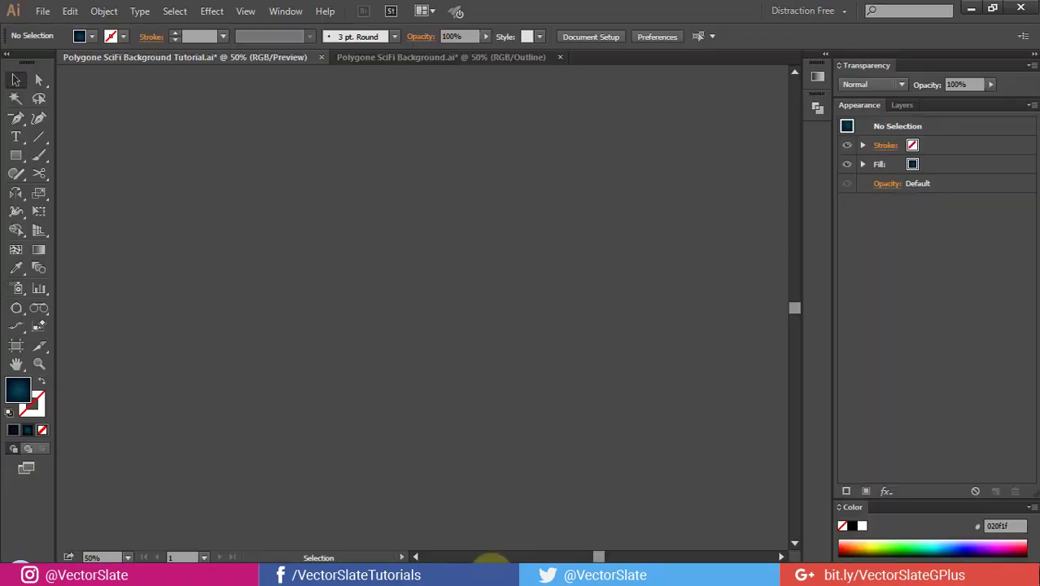
pyautogui.moveTo(488, 557); pyautogui.dragTo(449, 329)
pyautogui.press('a')
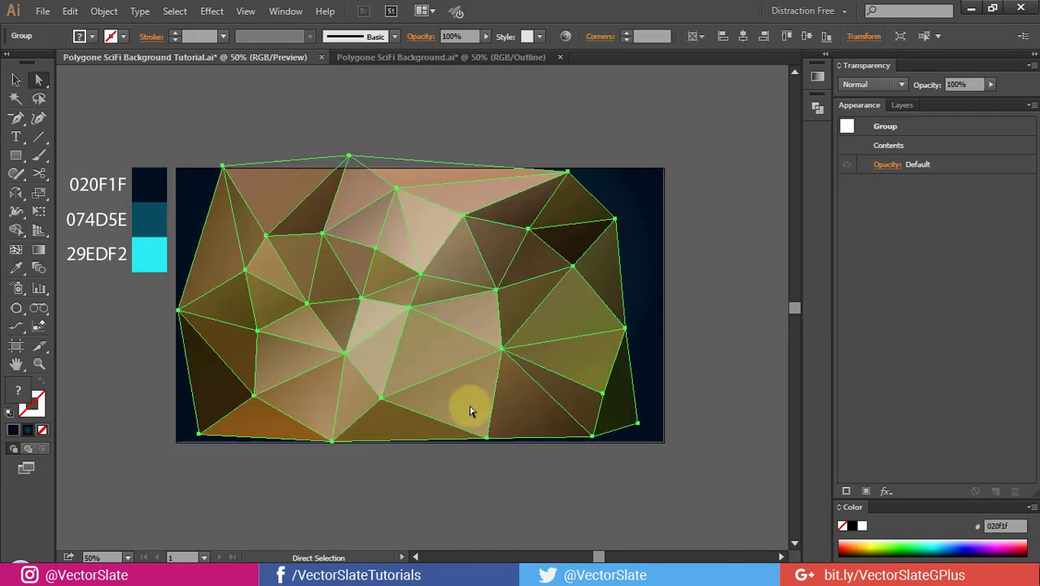
pyautogui.click(492, 472)
pyautogui.press('b')
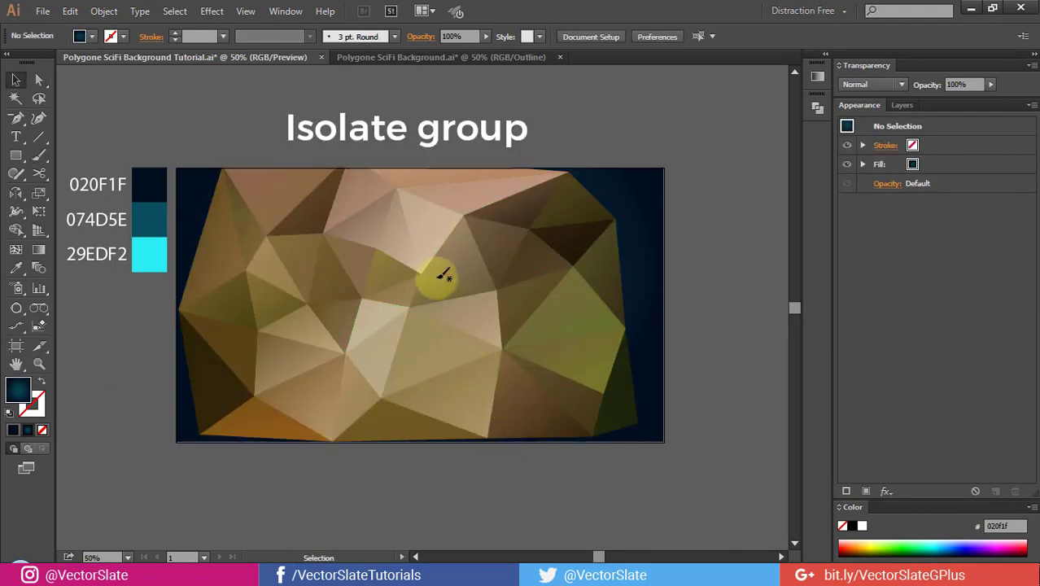
pyautogui.click(438, 274)
pyautogui.rightClick(437, 277)
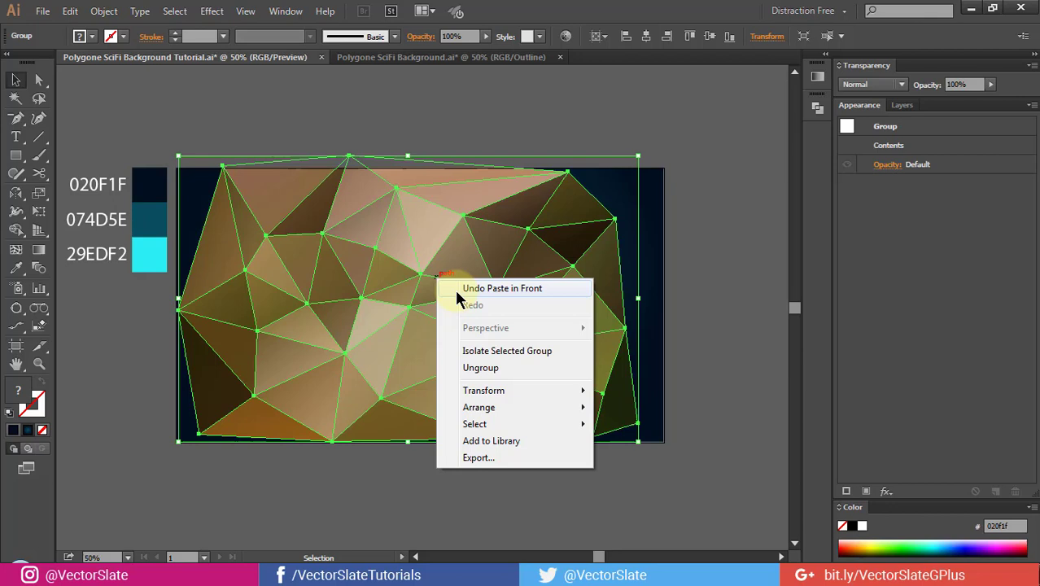
pyautogui.click(501, 356)
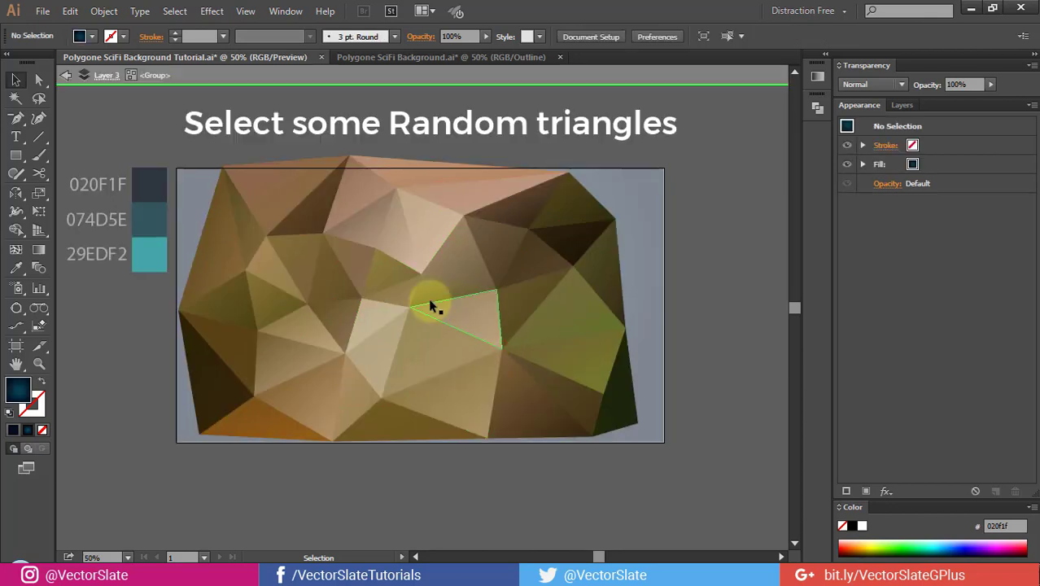
# Select about nine scattered triangles across the mesh and fill them with cyan 29EDF2
pyautogui.click(362, 228)
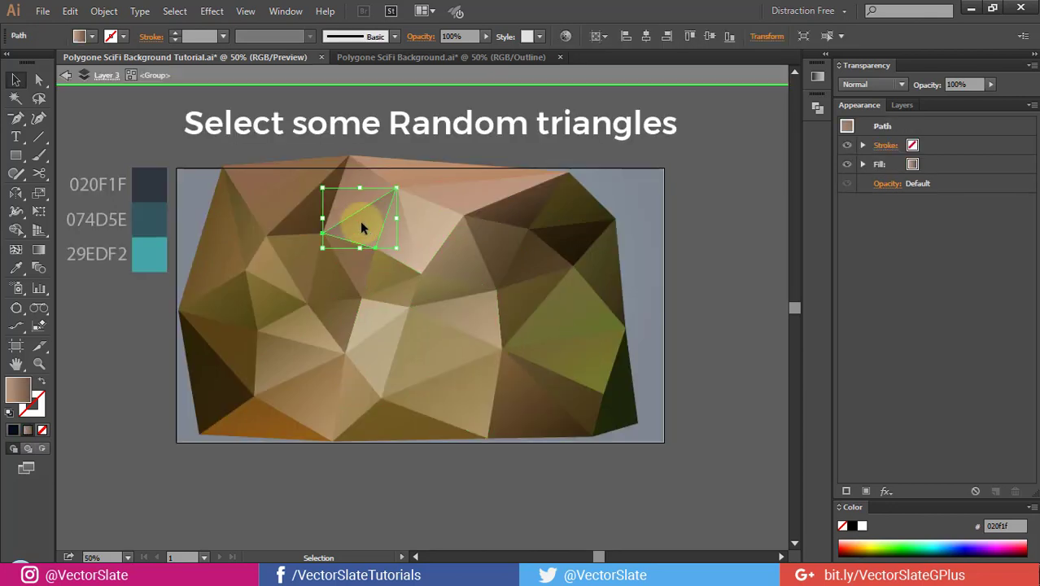
pyautogui.click(221, 148)
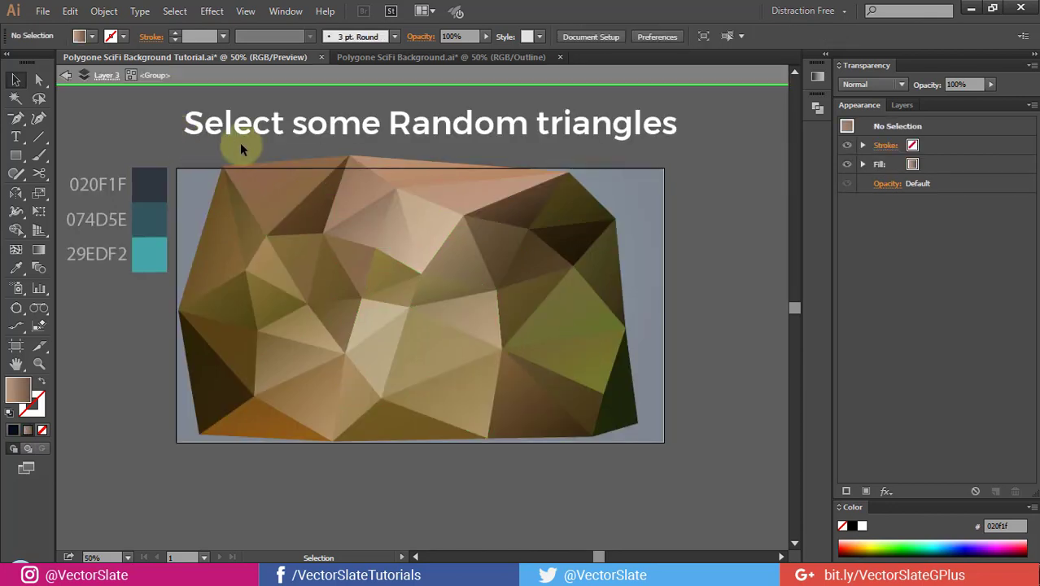
pyautogui.click(244, 227)
pyautogui.keyDown('shift'); pyautogui.click(267, 309); pyautogui.keyUp('shift')
pyautogui.keyDown('shift'); pyautogui.click(354, 271); pyautogui.keyUp('shift')
pyautogui.keyDown('shift'); pyautogui.click(393, 274); pyautogui.keyUp('shift')
pyautogui.keyDown('shift'); pyautogui.click(446, 257); pyautogui.keyUp('shift')
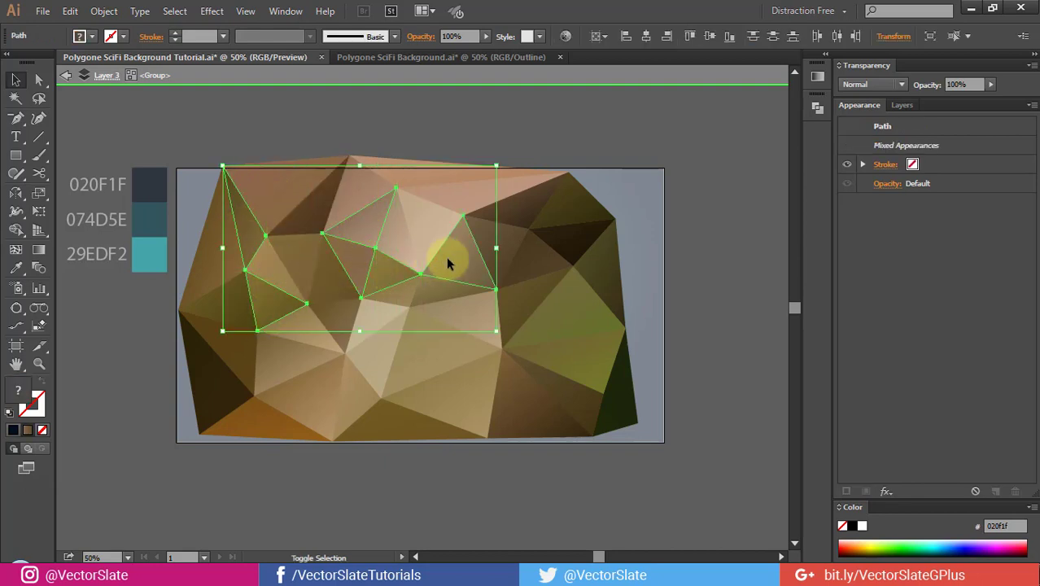
pyautogui.keyDown('shift'); pyautogui.click(538, 259); pyautogui.keyUp('shift')
pyautogui.keyDown('shift'); pyautogui.click(586, 399); pyautogui.keyUp('shift')
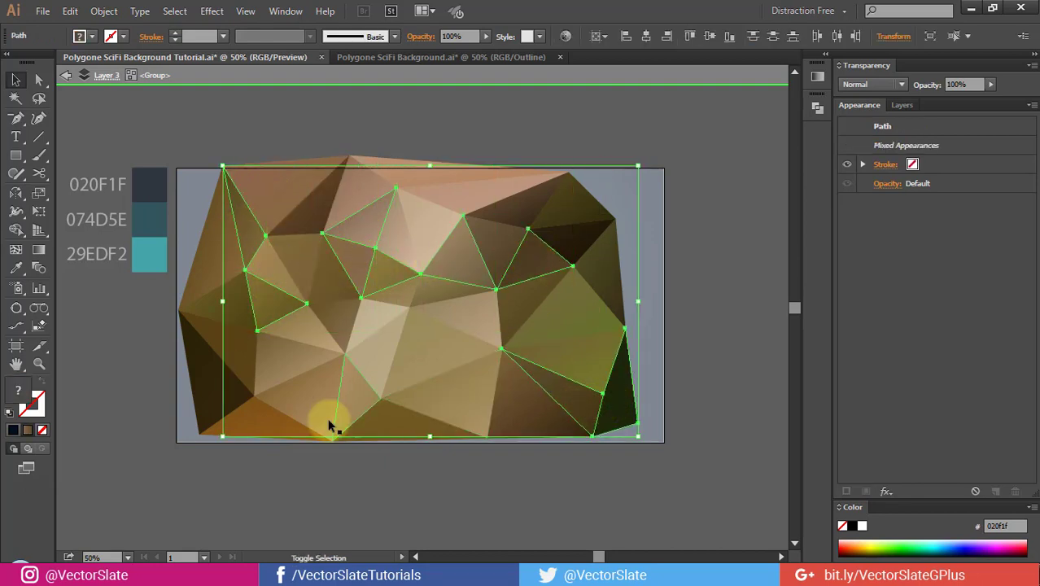
pyautogui.keyDown('shift'); pyautogui.click(354, 407); pyautogui.keyUp('shift')
pyautogui.keyDown('shift'); pyautogui.click(210, 303); pyautogui.keyUp('shift')
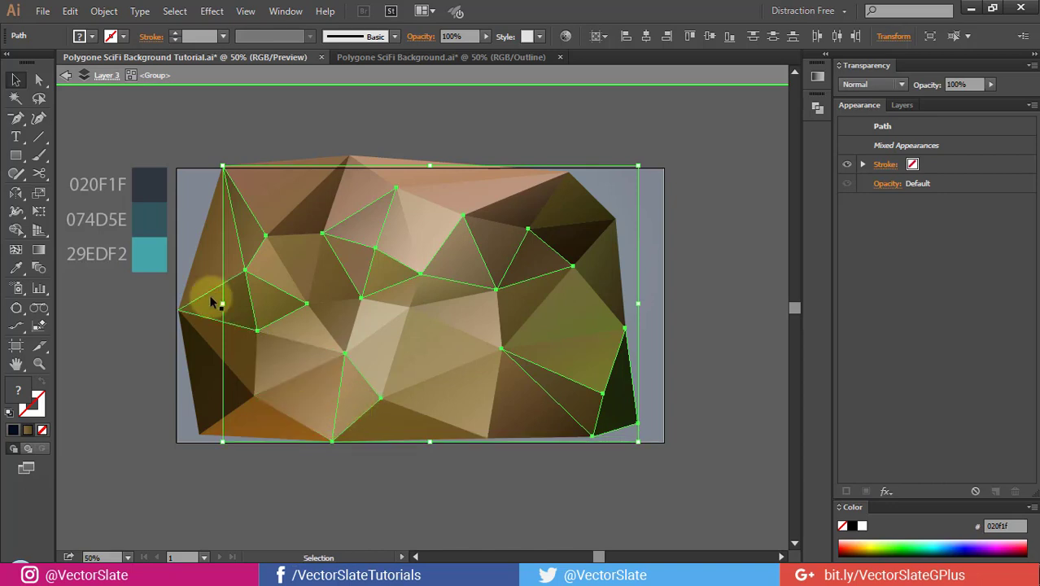
pyautogui.press('i')
pyautogui.click(150, 254)
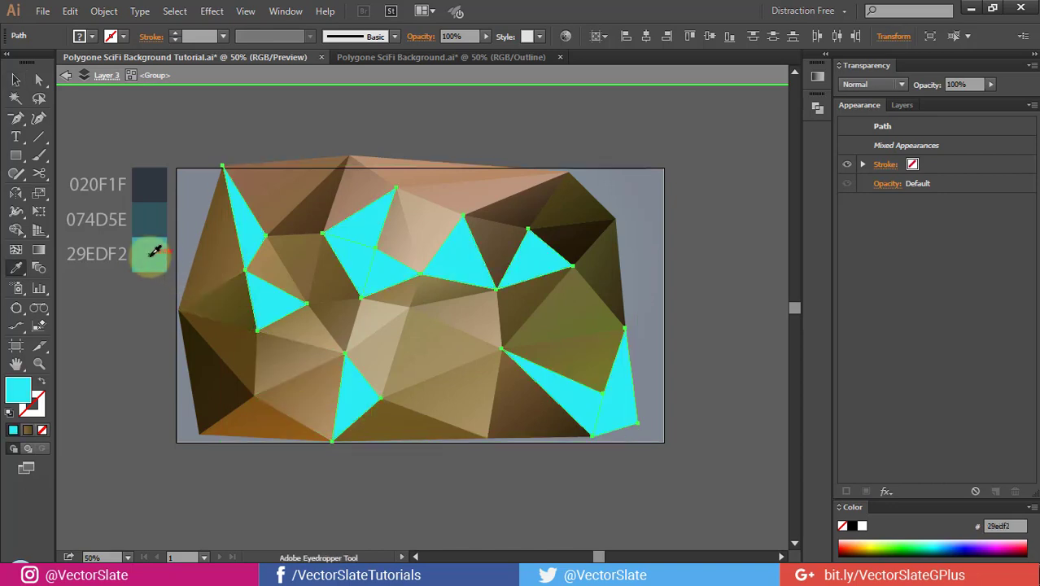
# Invert the selection and set the non-cyan triangles' fill to None
pyautogui.press('a')
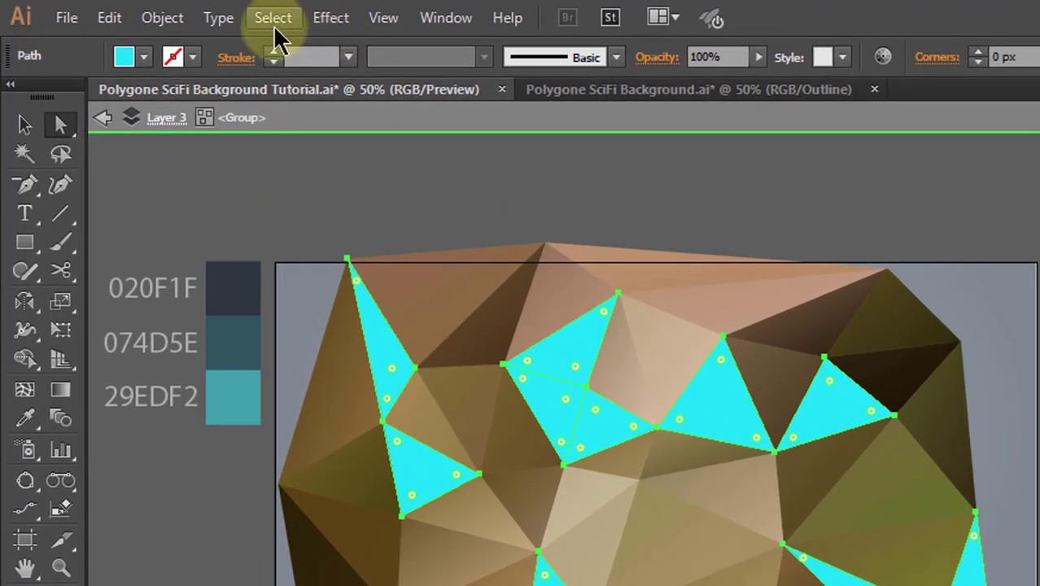
pyautogui.click(175, 14)
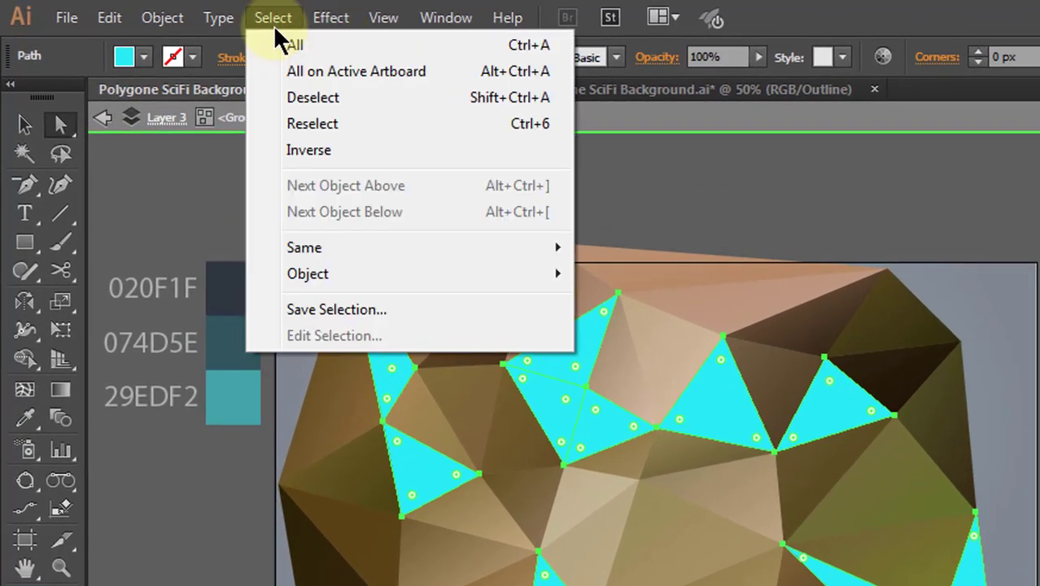
pyautogui.click(309, 150)
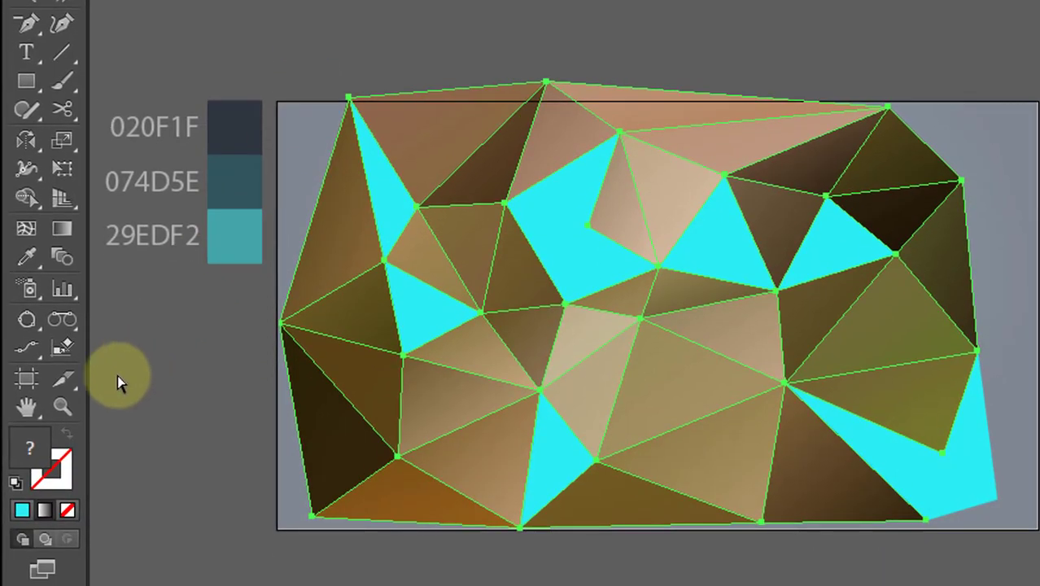
pyautogui.click(31, 448)
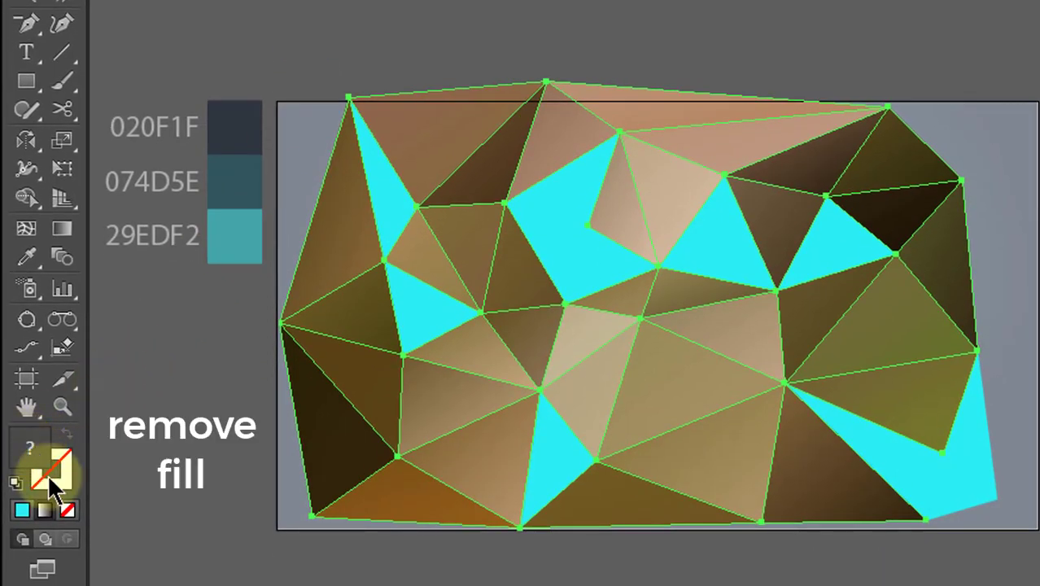
pyautogui.click(69, 509)
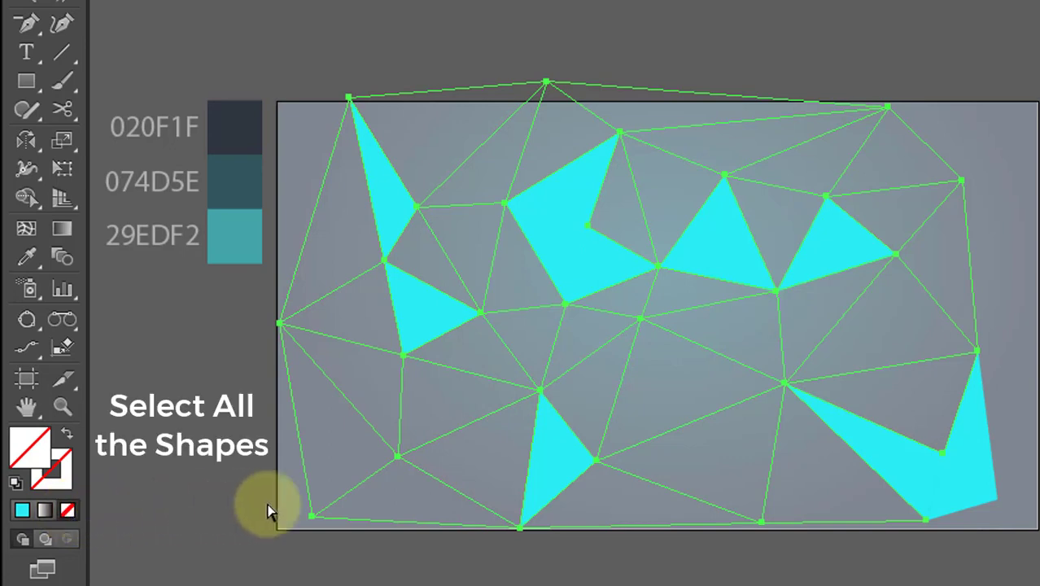
# Select all mesh shapes and give their strokes the cyan 29EDF2
pyautogui.moveTo(269, 511); pyautogui.dragTo(1015, 167)
pyautogui.click(1015, 166)
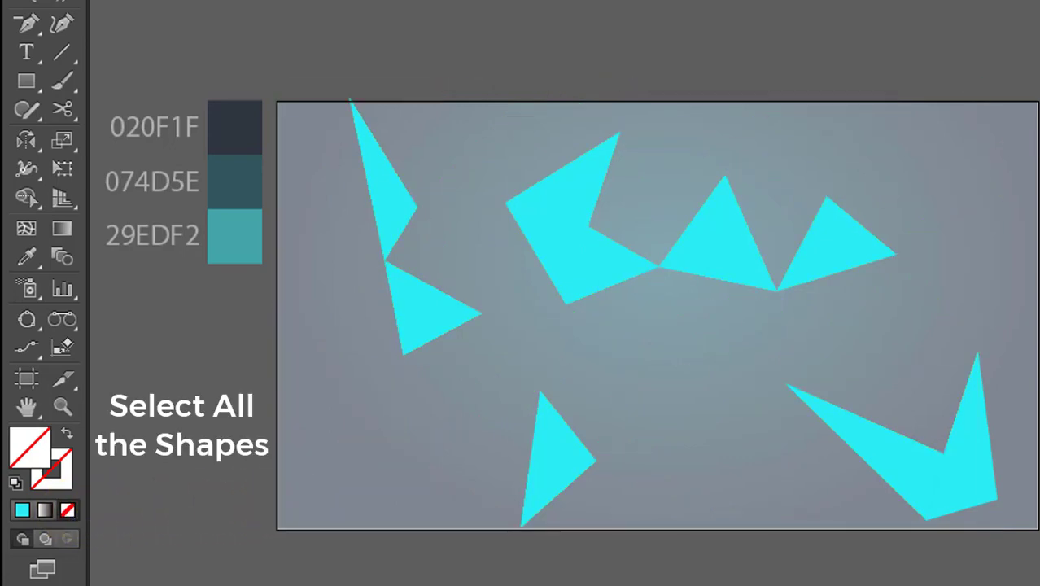
pyautogui.hotkey('ctrl', 'a')
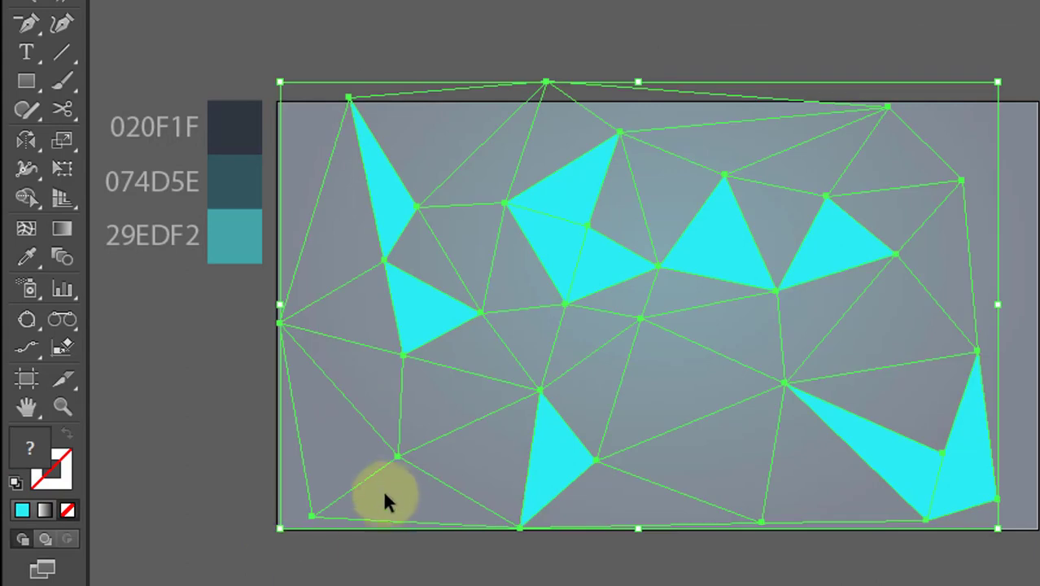
pyautogui.click(53, 476)
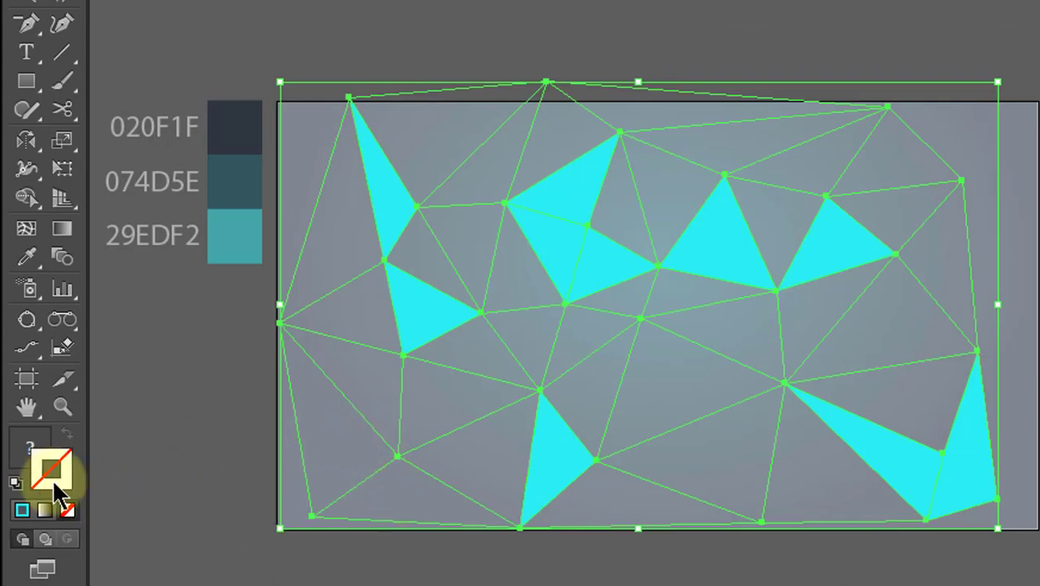
pyautogui.press('i')
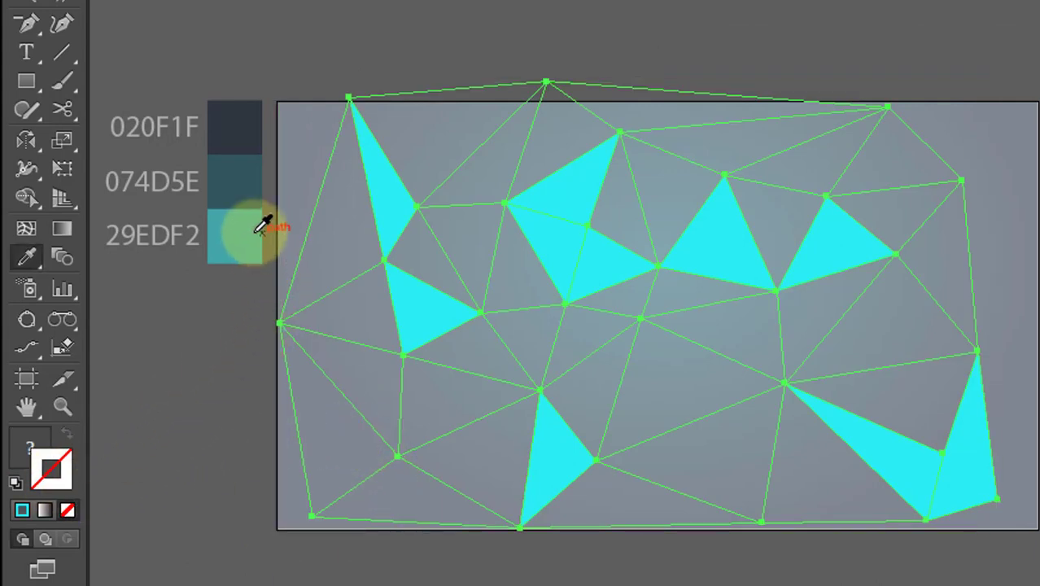
pyautogui.click(232, 234)
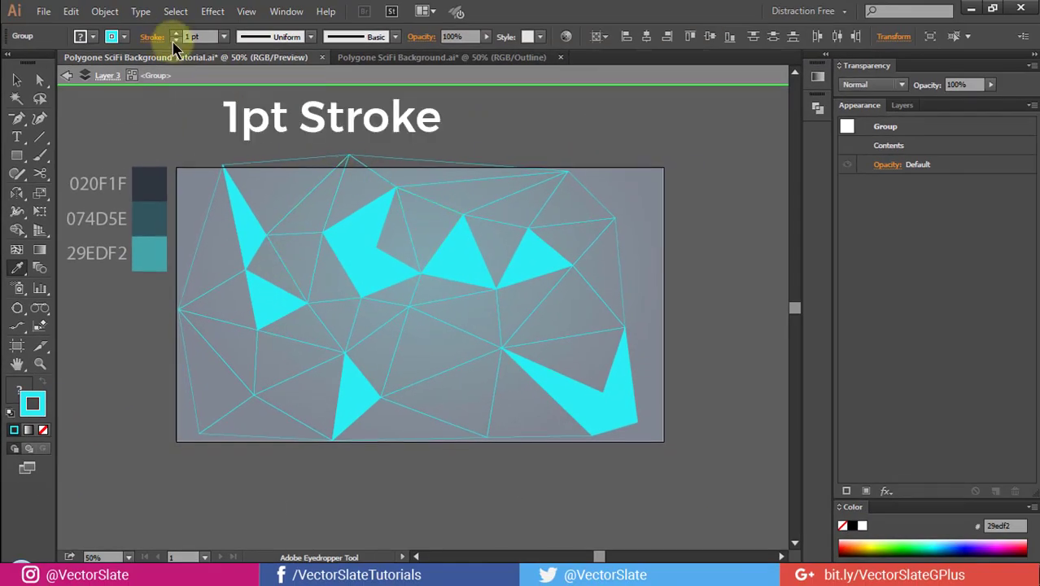
# Set the stroke weight to 1 pt, then deselect and exit isolation mode
pyautogui.click(175, 35)
pyautogui.click(175, 40)
pyautogui.click(450, 138)
pyautogui.press('a')
pyautogui.press('Escape')
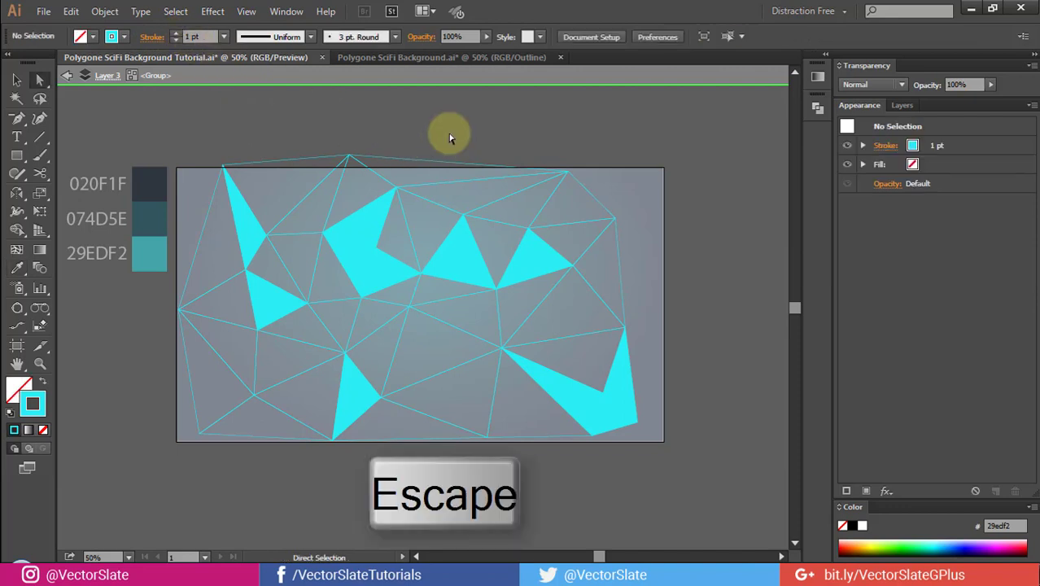
pyautogui.press('Escape')
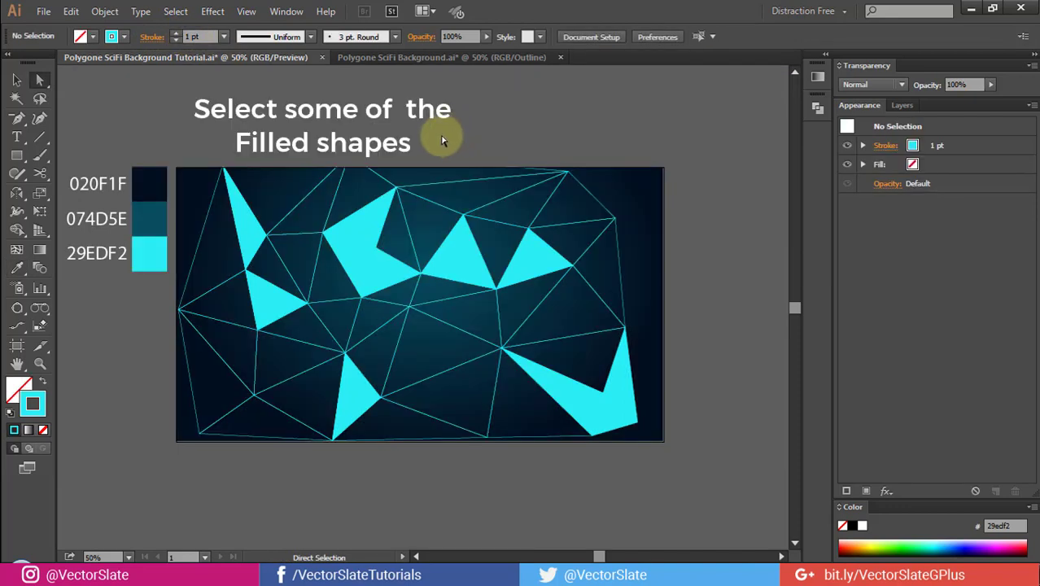
# Select several cyan triangles and set their fill opacity to 50%
pyautogui.click(282, 302)
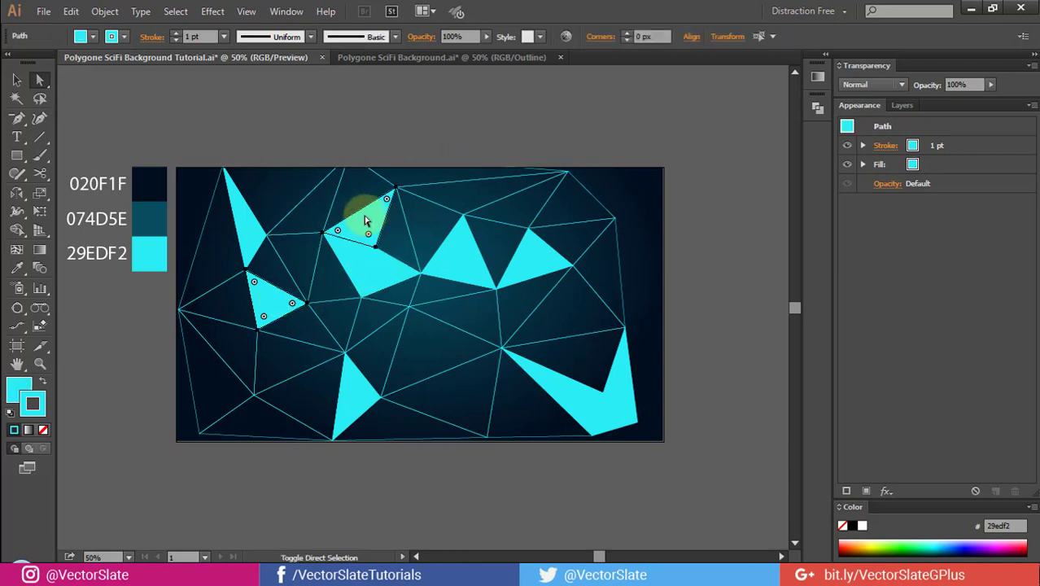
pyautogui.keyDown('shift'); pyautogui.click(384, 267); pyautogui.keyUp('shift')
pyautogui.keyDown('shift'); pyautogui.click(446, 270); pyautogui.keyUp('shift')
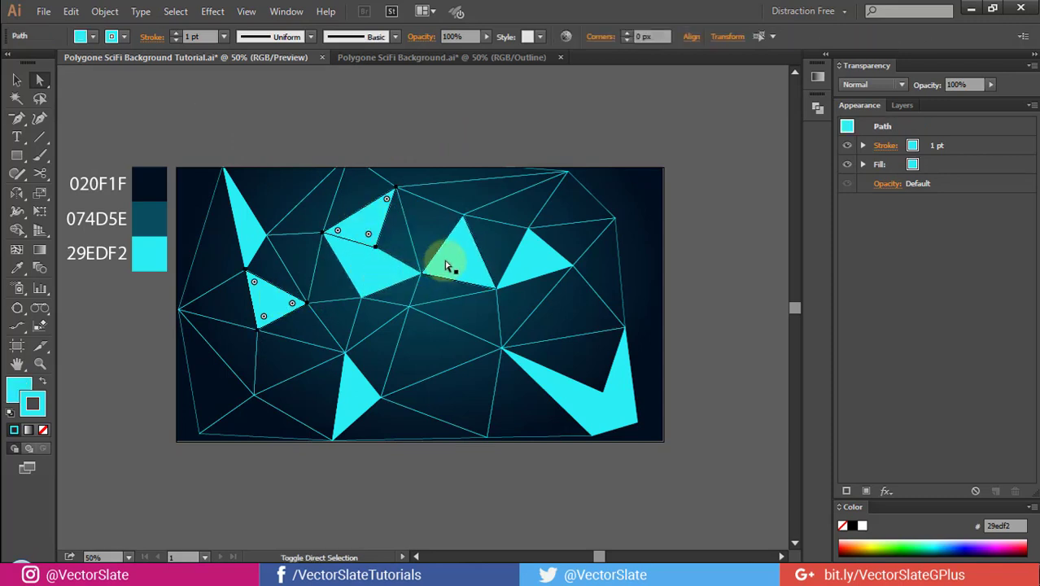
pyautogui.keyDown('shift'); pyautogui.click(544, 262); pyautogui.keyUp('shift')
pyautogui.keyDown('shift'); pyautogui.click(617, 399); pyautogui.keyUp('shift')
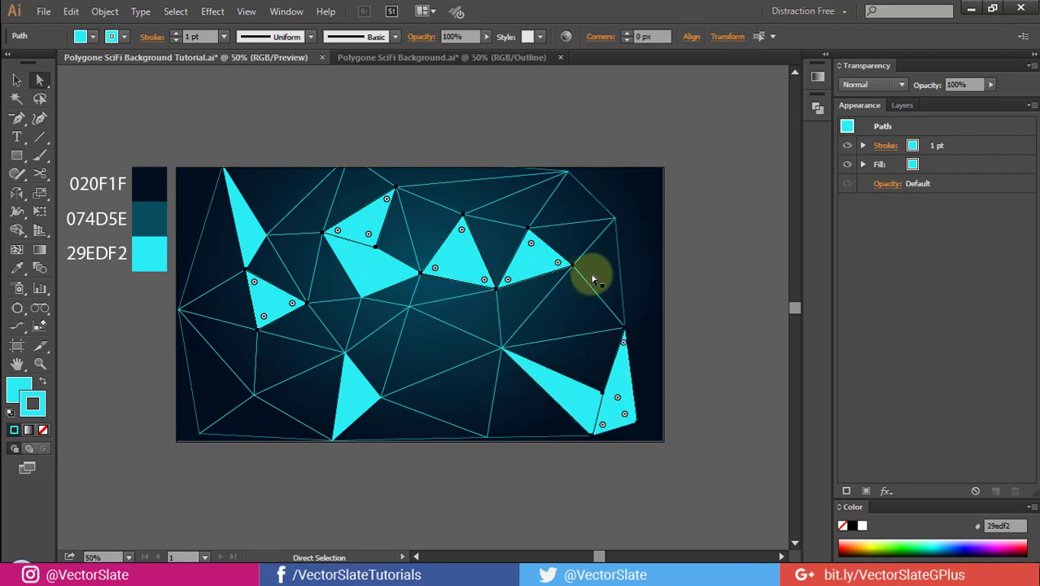
pyautogui.click(863, 164)
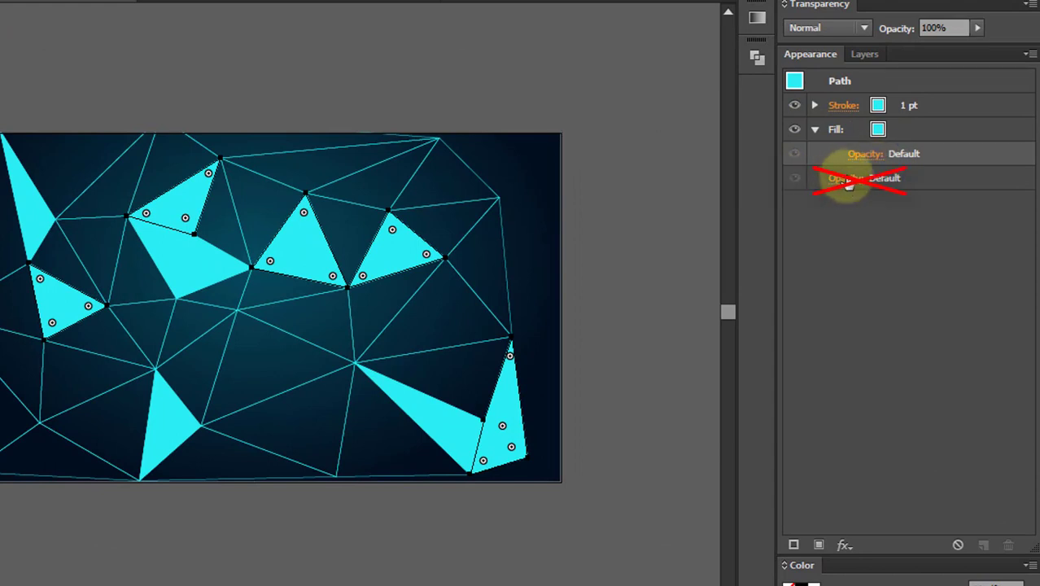
pyautogui.click(862, 156)
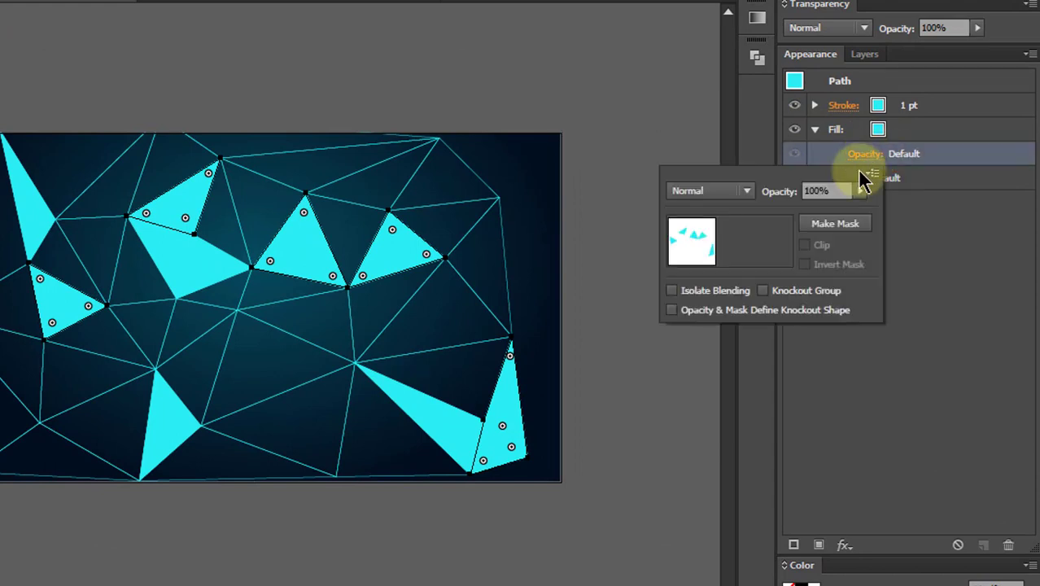
pyautogui.click(843, 189)
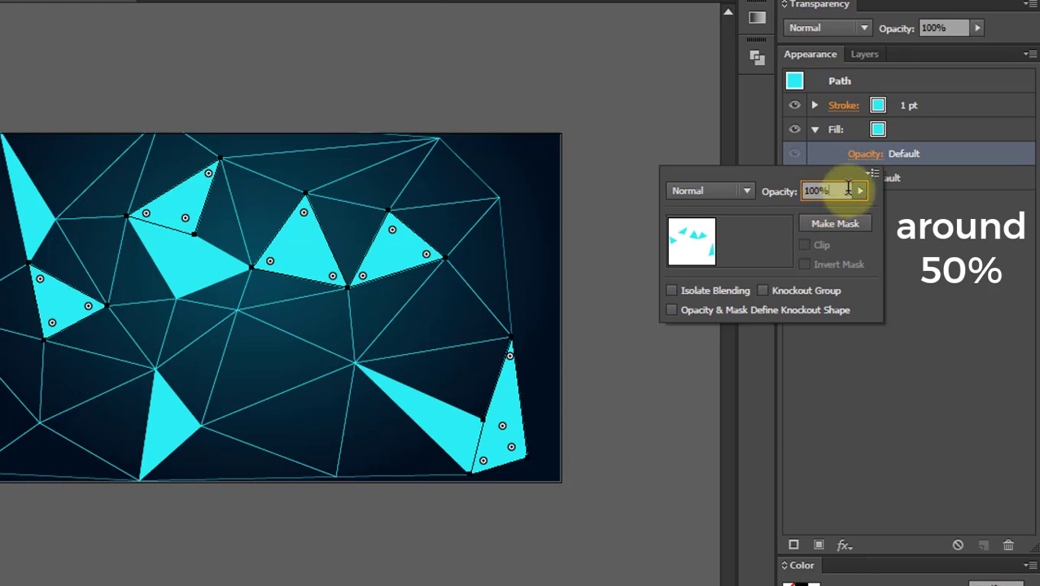
pyautogui.write('50')
pyautogui.press('Return')
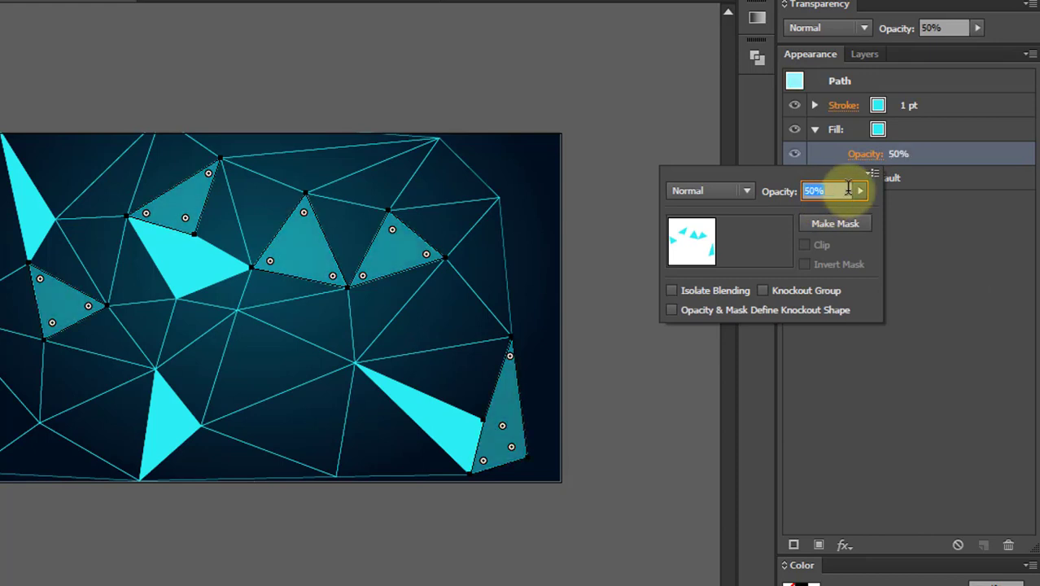
# Set a smaller triangle's fill opacity to 70%
pyautogui.click(507, 195)
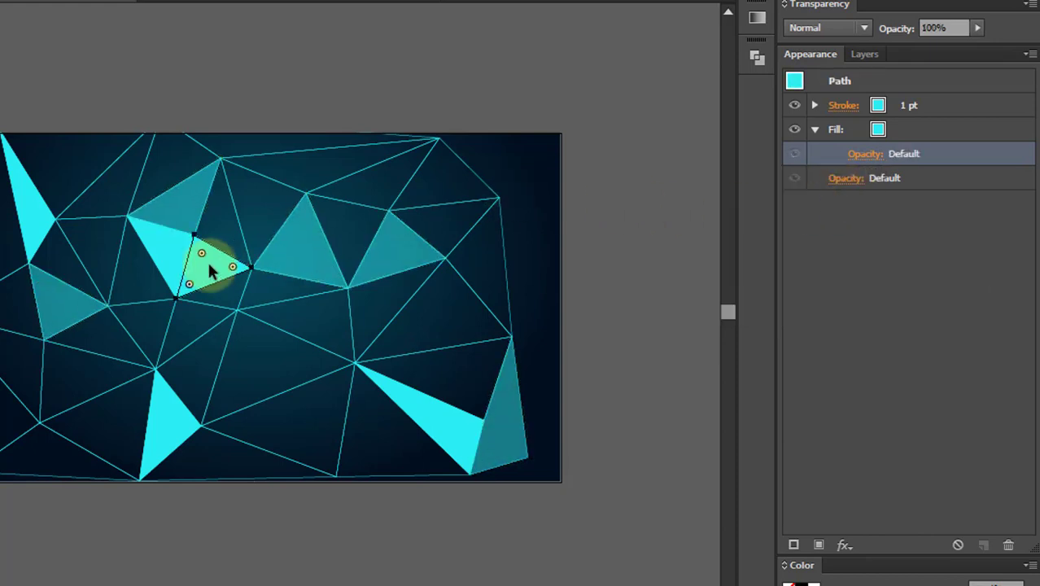
pyautogui.click(844, 179)
pyautogui.write('70')
pyautogui.press('Return')
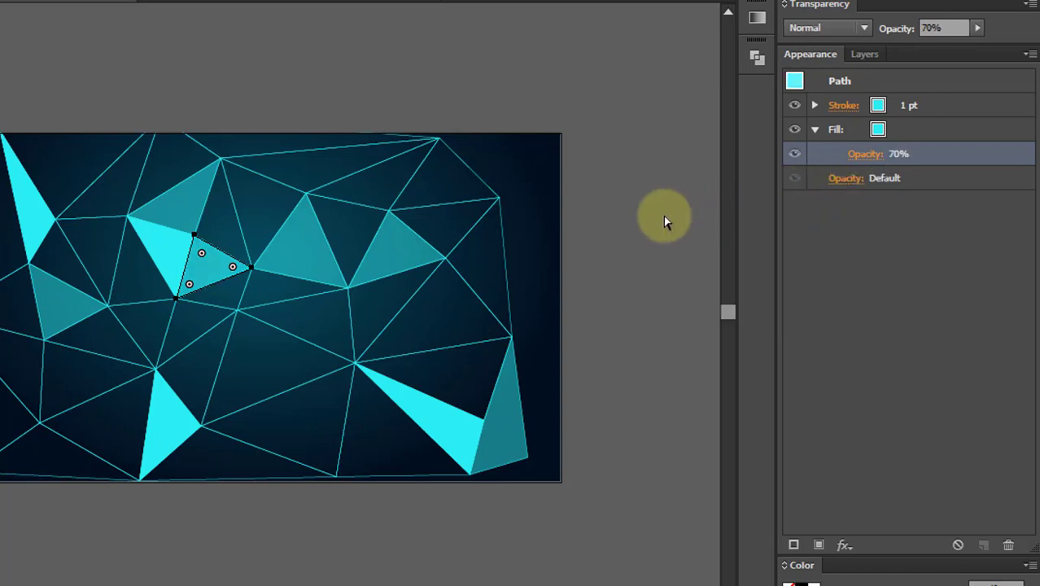
# Draw a new triangle in the upper middle with 50% fill opacity
pyautogui.click(305, 194)
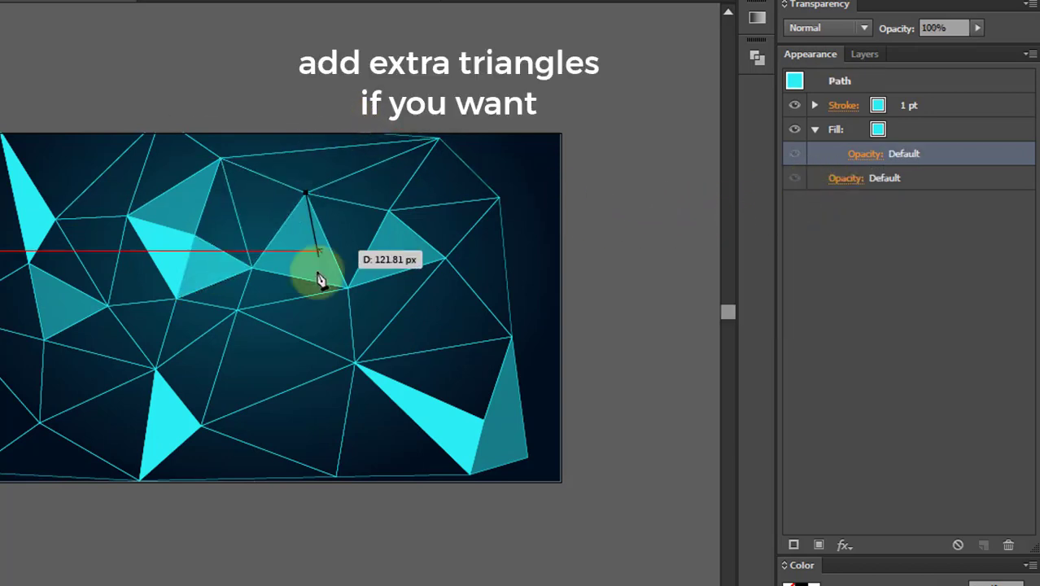
pyautogui.click(305, 279)
pyautogui.click(348, 287)
pyautogui.click(306, 195)
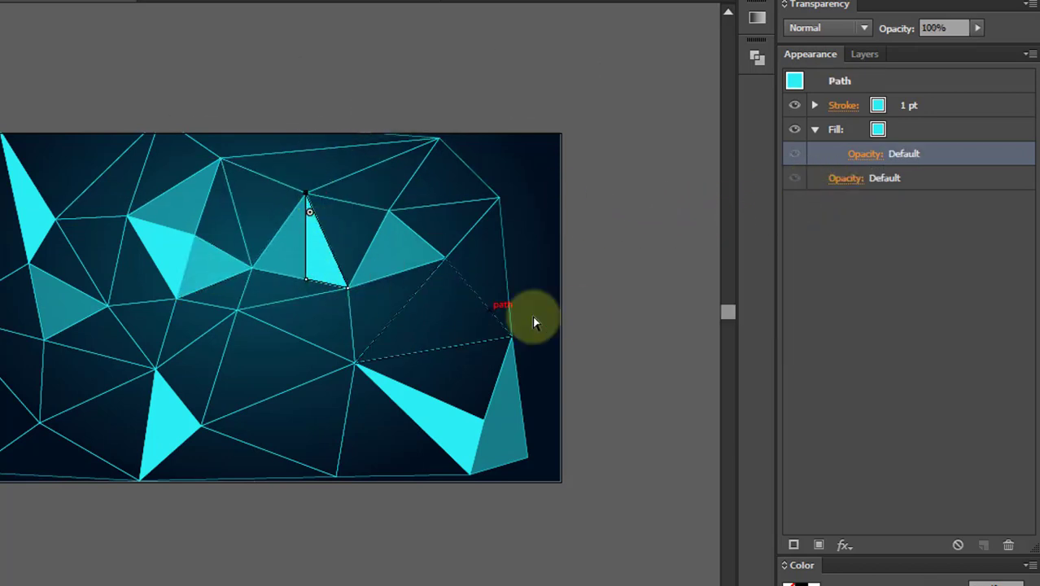
pyautogui.click(325, 262)
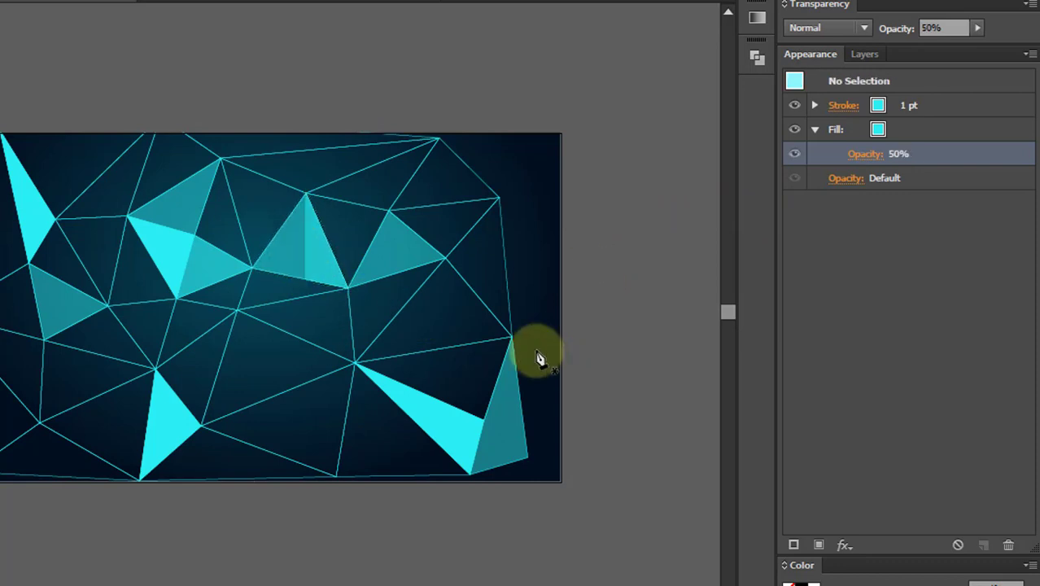
# Draw a thin sliver triangle along the right edge
pyautogui.click(512, 337)
pyautogui.click(511, 460)
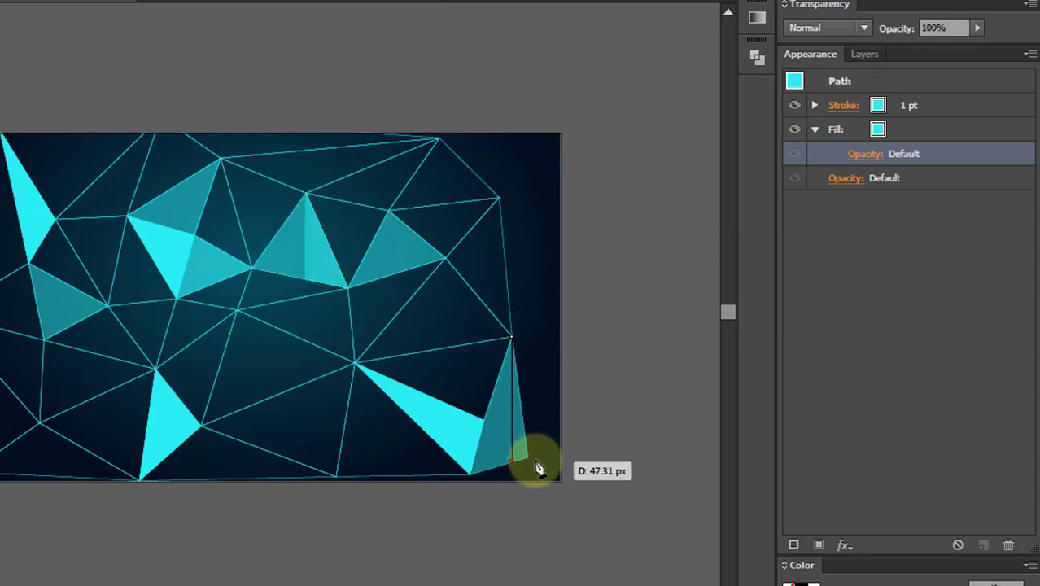
pyautogui.click(512, 337)
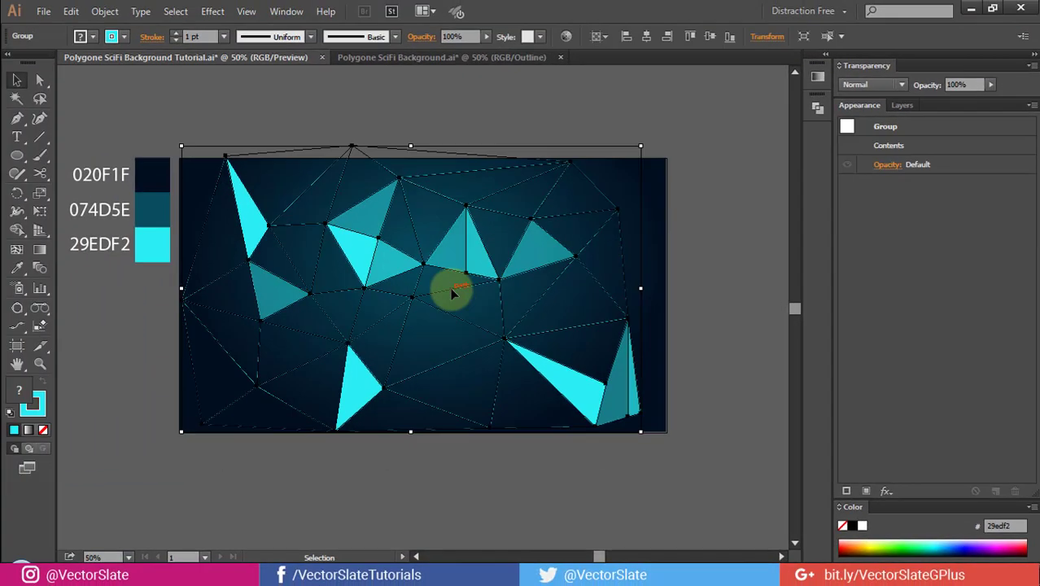
# Duplicate the mesh group down-right, set the copy to 20% opacity, and rotate it
pyautogui.moveTo(415, 301); pyautogui.dragTo(481, 364)
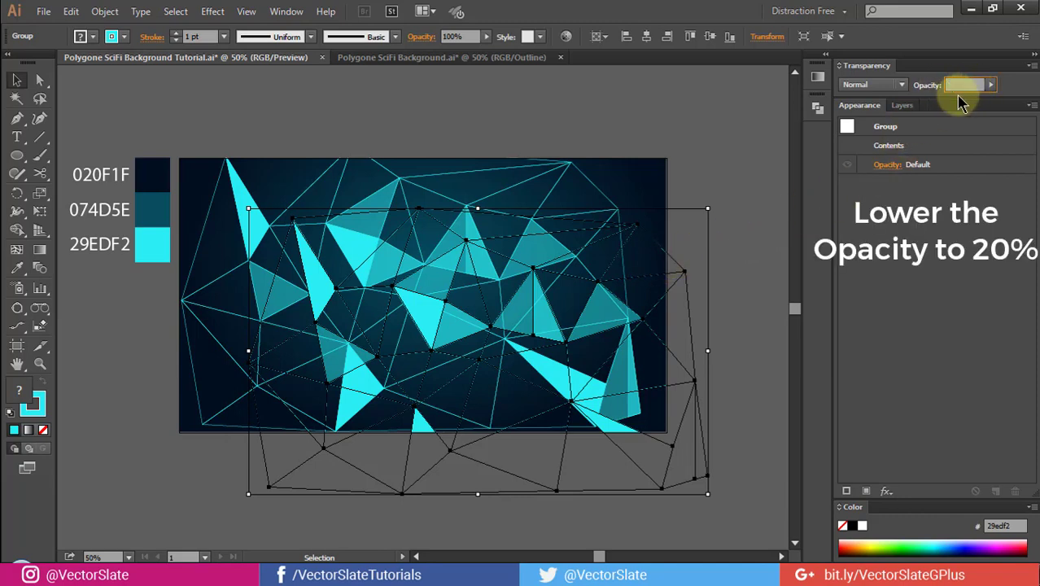
pyautogui.write('20')
pyautogui.press('Return')
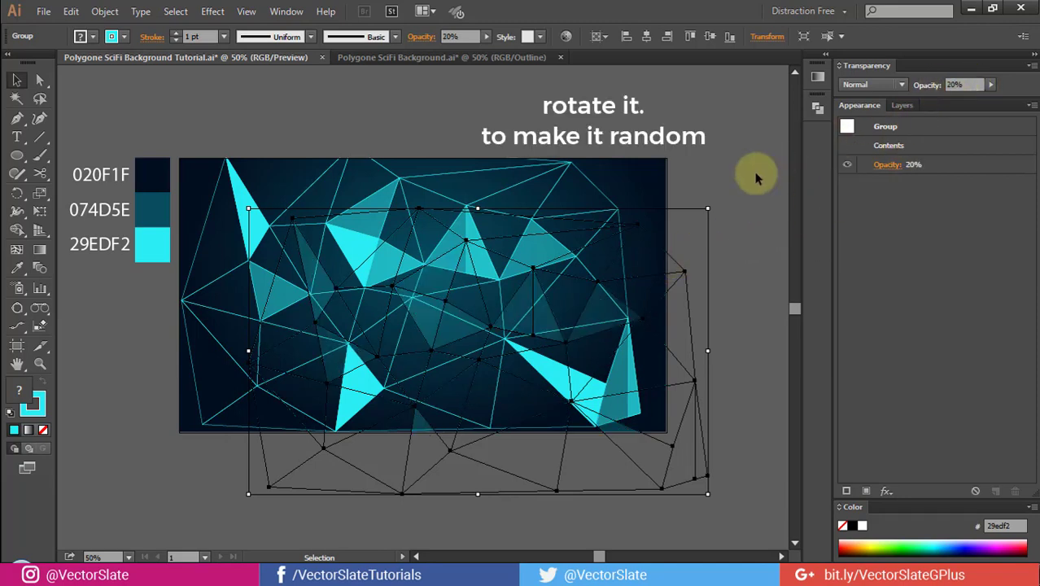
pyautogui.hotkey('ctrl', 'y')
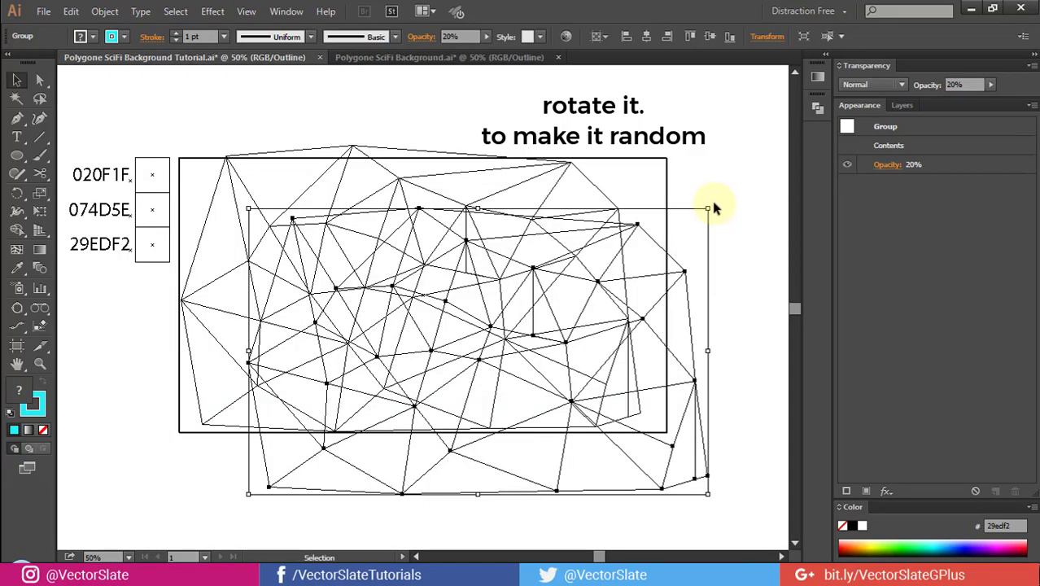
pyautogui.moveTo(715, 206)
pyautogui.mouseDown()
pyautogui.moveTo(517, 127)
pyautogui.moveTo(531, 122)
pyautogui.moveTo(569, 151)
pyautogui.moveTo(658, 162)
pyautogui.mouseUp()
pyautogui.hotkey('ctrl', 'y')
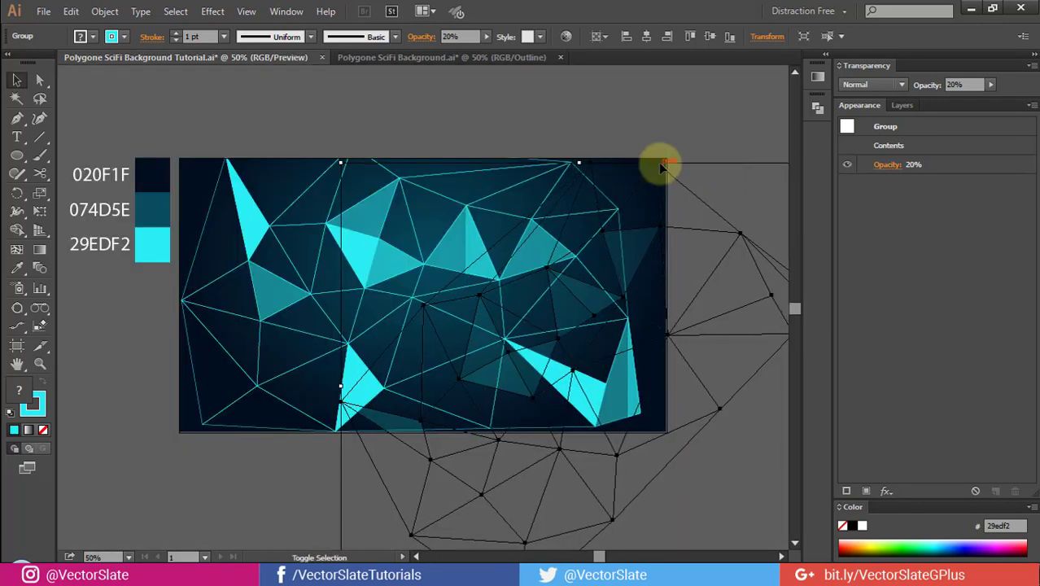
pyautogui.hotkey('ctrl', 'shift', 'a')
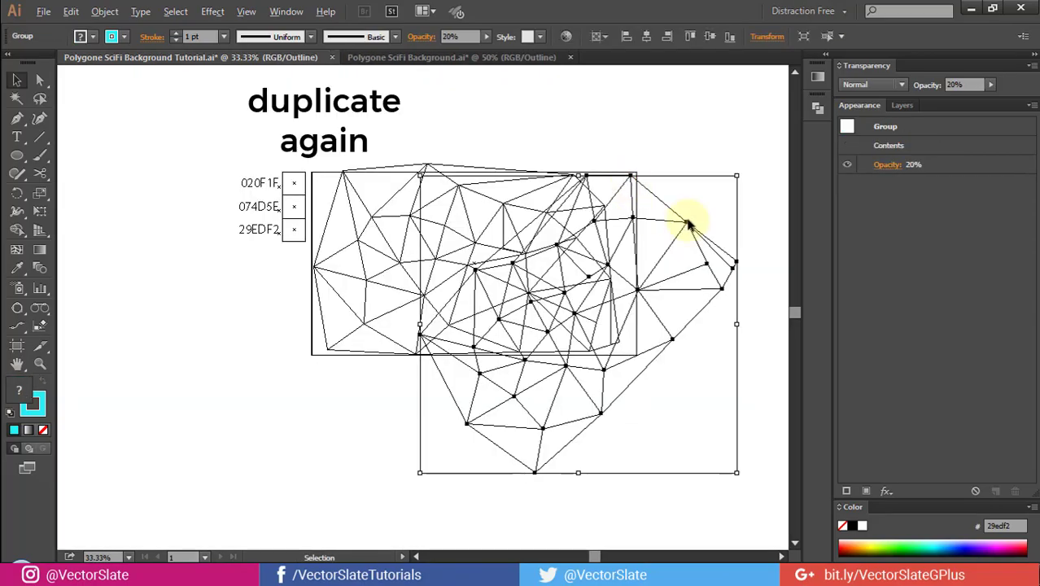
# Copy the mesh again toward the lower left, rotate and position it, and lower its opacity to 7%
pyautogui.moveTo(688, 221)
pyautogui.mouseDown()
pyautogui.moveTo(283, 413)
pyautogui.moveTo(397, 346)
pyautogui.mouseUp()
pyautogui.scroll(-2, 344, 412)
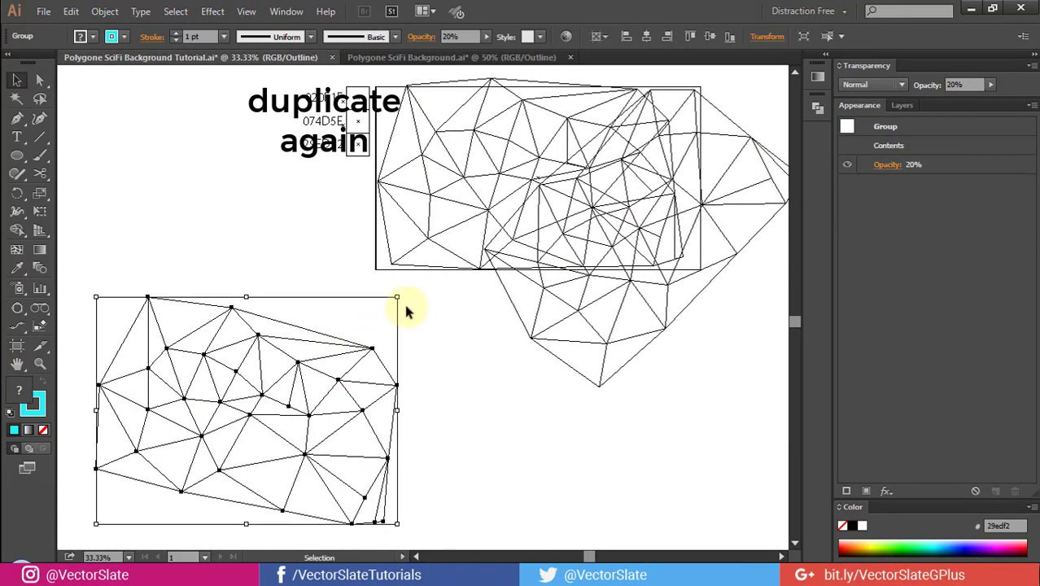
pyautogui.moveTo(406, 302); pyautogui.dragTo(314, 538)
pyautogui.moveTo(302, 360); pyautogui.dragTo(425, 261)
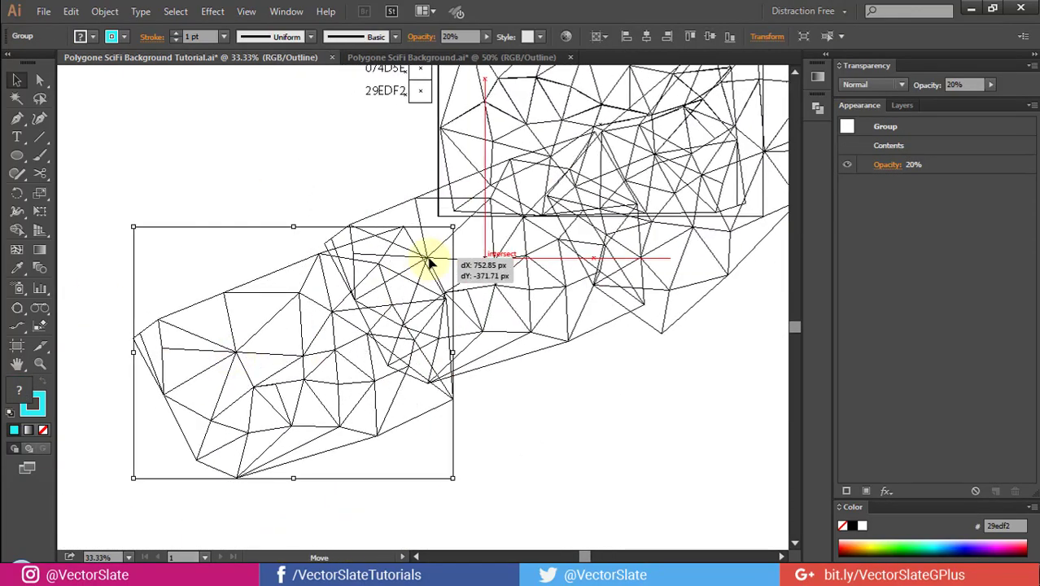
pyautogui.moveTo(356, 291)
pyautogui.mouseDown()
pyautogui.moveTo(352, 298)
pyautogui.moveTo(360, 290)
pyautogui.mouseUp()
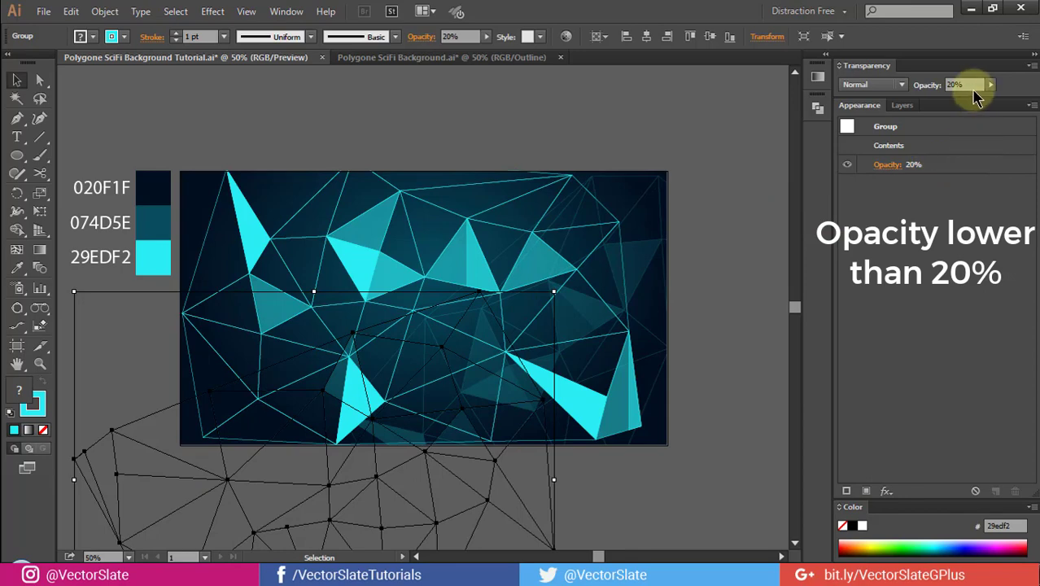
pyautogui.doubleClick(963, 85)
pyautogui.write('7')
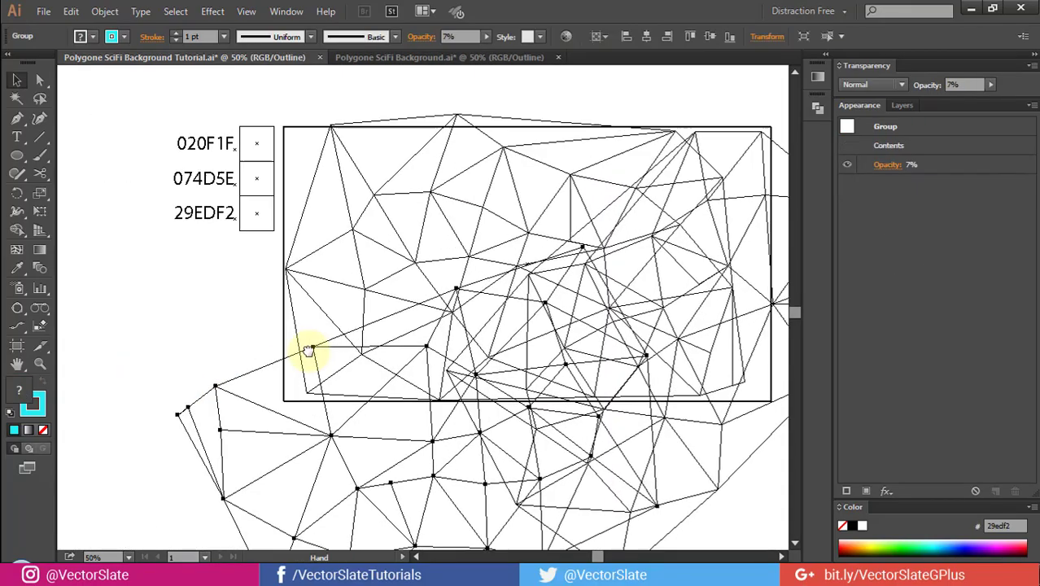
# Copy the mesh up-left, rotate and place it over the upper left, then deselect and zoom in
pyautogui.moveTo(309, 350); pyautogui.dragTo(140, 143)
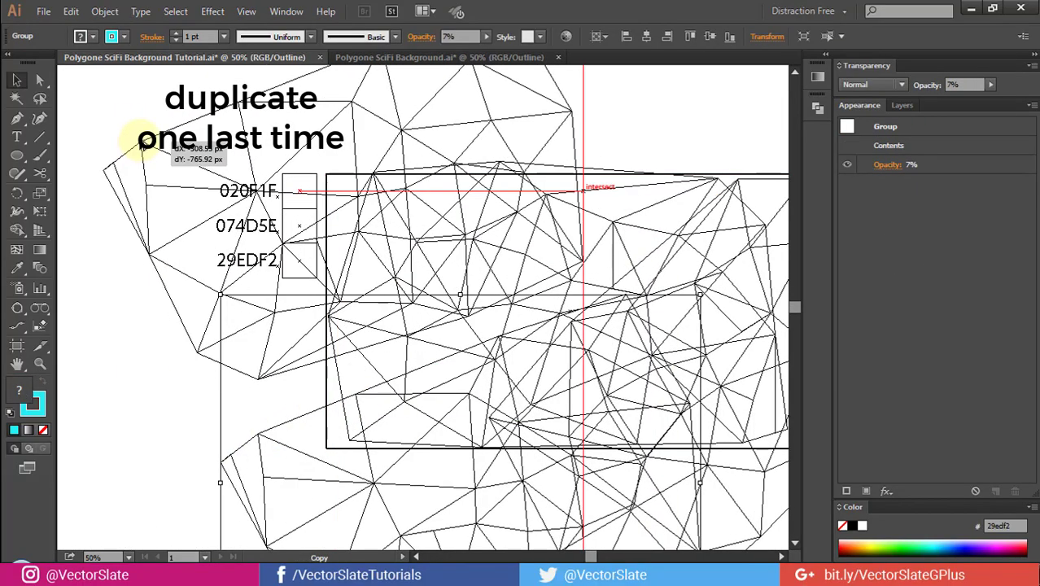
pyautogui.hotkey('ctrl', 'y')
pyautogui.moveTo(527, 174); pyautogui.dragTo(406, 202)
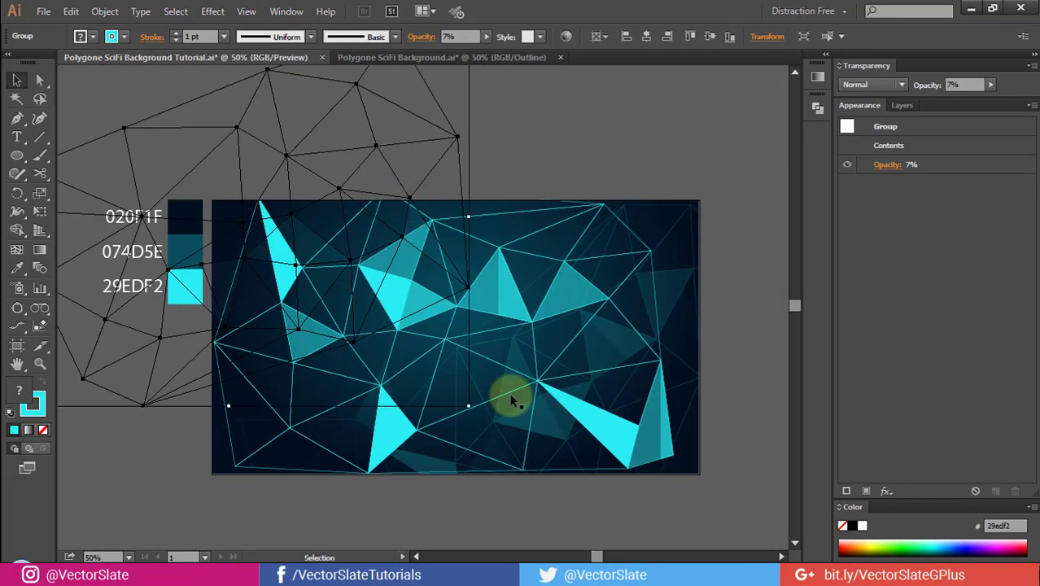
pyautogui.moveTo(465, 406)
pyautogui.mouseDown()
pyautogui.moveTo(513, 124)
pyautogui.moveTo(198, 274)
pyautogui.moveTo(225, 326)
pyautogui.mouseUp()
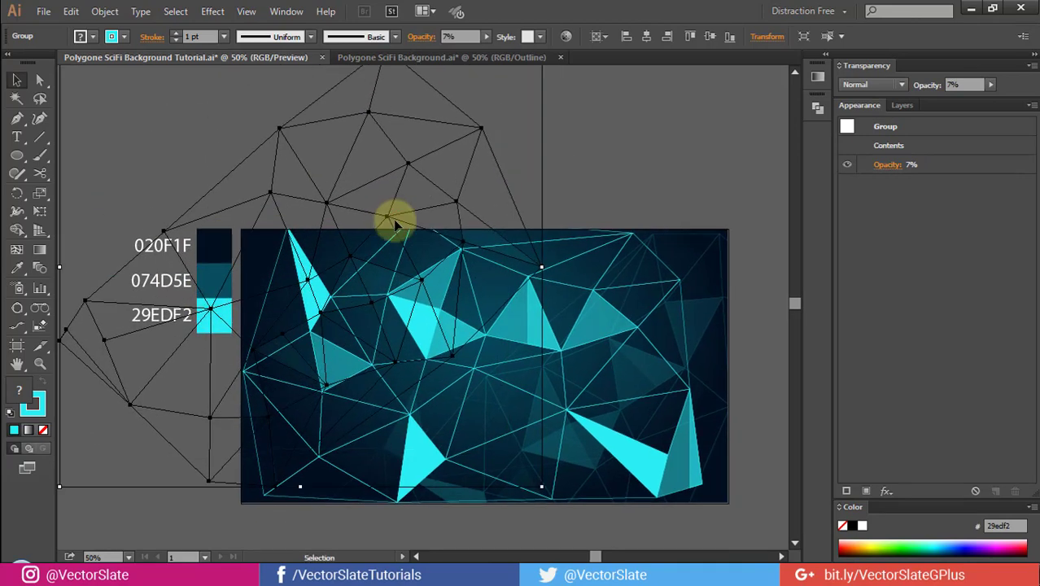
pyautogui.moveTo(394, 222); pyautogui.dragTo(511, 186)
pyautogui.hotkey('ctrl', 'shift', 'a')
pyautogui.hotkey('ctrl', '+')
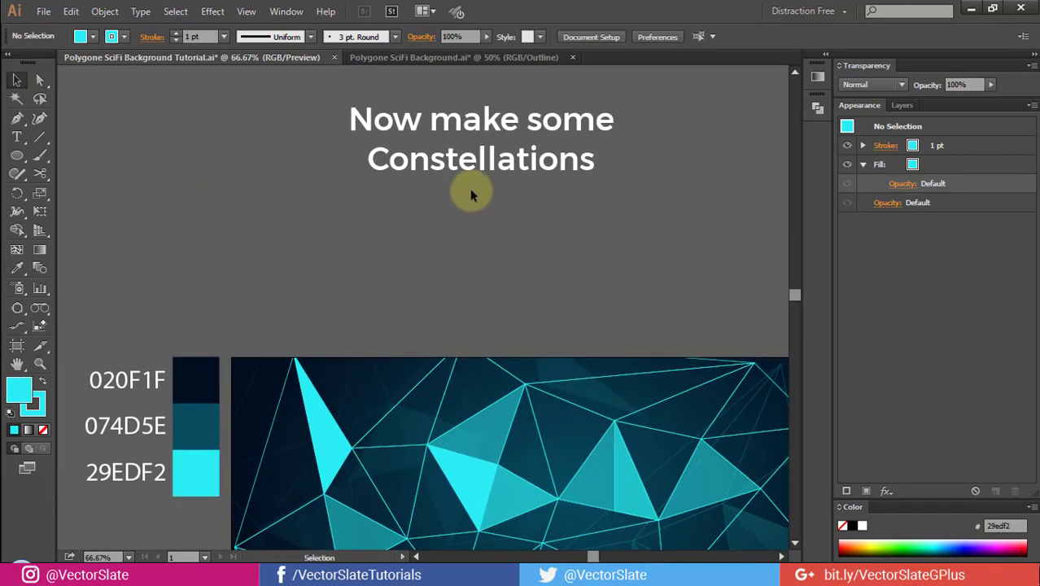
# Draw a closed four-point diamond with the Pen tool
pyautogui.press('a')
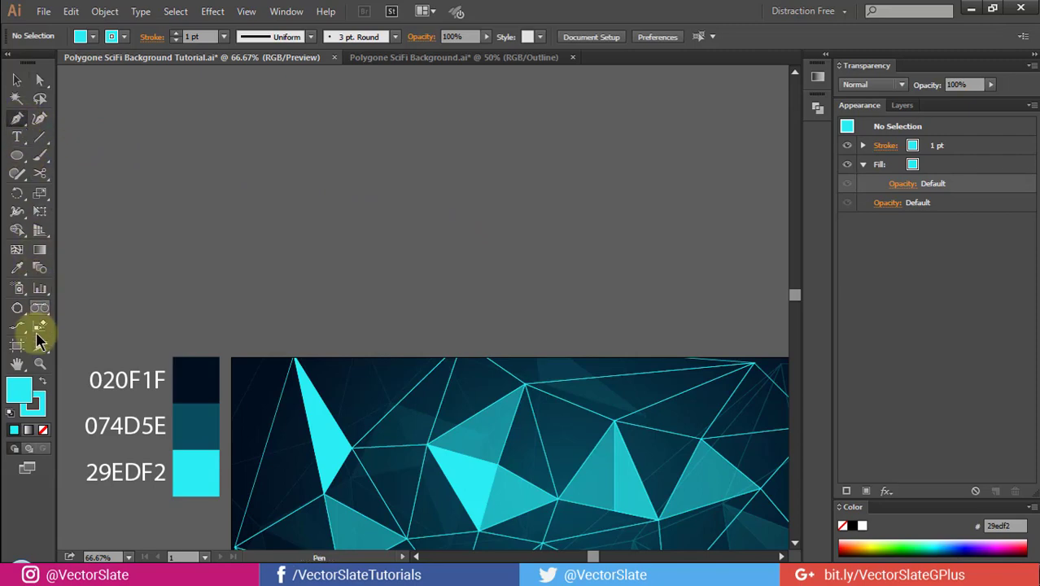
pyautogui.click(22, 397)
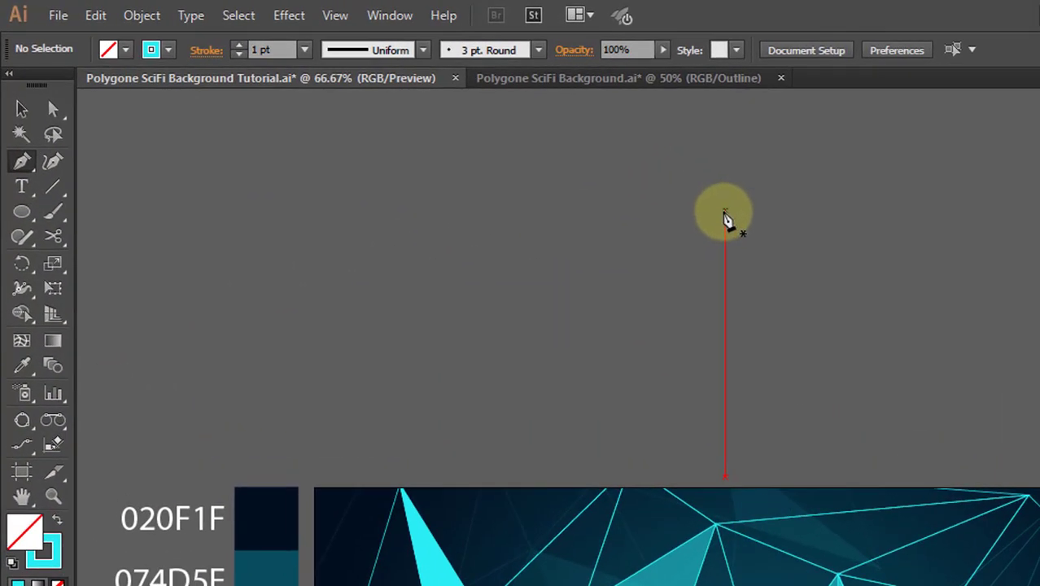
pyautogui.moveTo(603, 181); pyautogui.dragTo(540, 228)
pyautogui.click(652, 274)
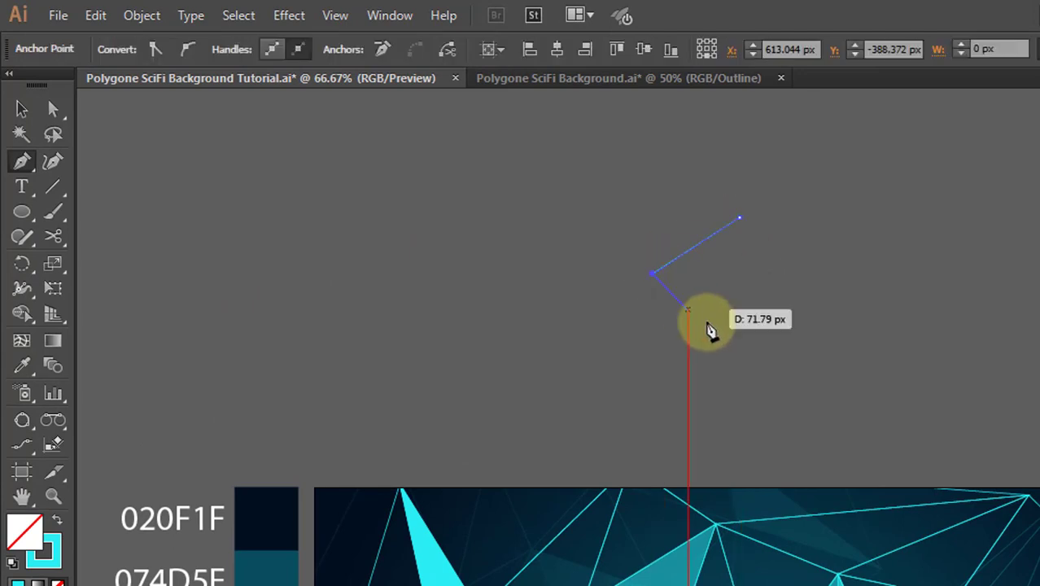
pyautogui.click(737, 334)
pyautogui.click(819, 275)
pyautogui.click(742, 218)
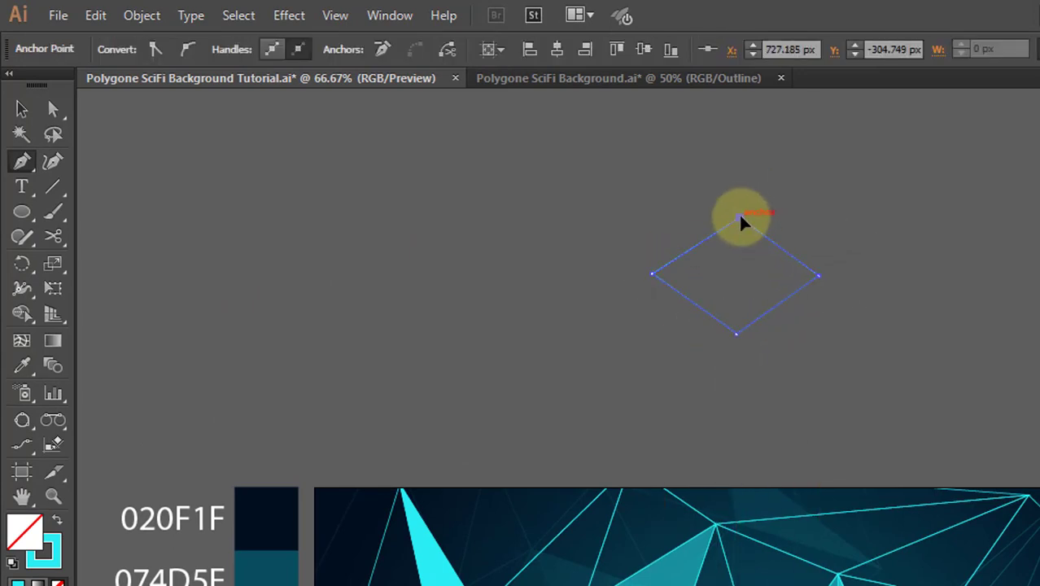
pyautogui.keyDown('ctrl'); pyautogui.click(706, 279); pyautogui.keyUp('ctrl')
# Draw a jagged three-segment line up-left from the diamond's left corner and select the whole path
pyautogui.press('p')
pyautogui.moveTo(654, 275); pyautogui.dragTo(560, 283)
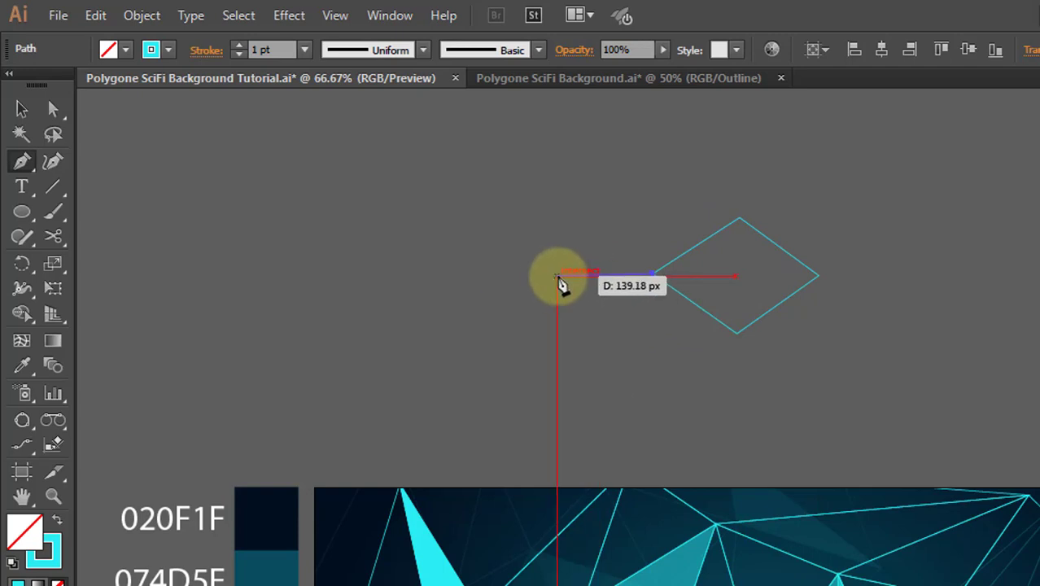
pyautogui.click(562, 280)
pyautogui.click(449, 249)
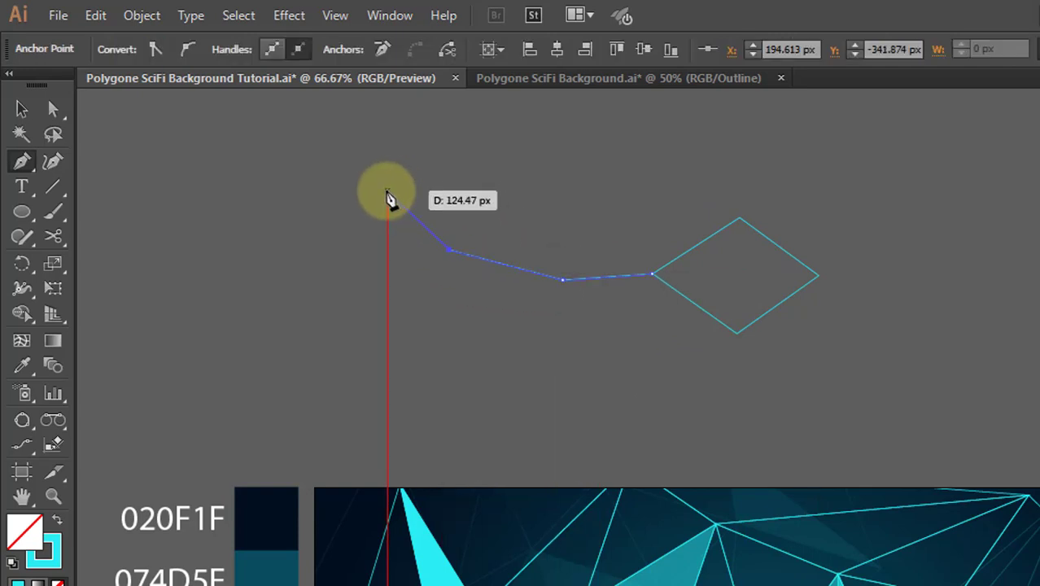
pyautogui.click(379, 189)
pyautogui.keyDown('ctrl'); pyautogui.click(534, 195); pyautogui.keyUp('ctrl')
pyautogui.press('v')
pyautogui.moveTo(423, 179)
pyautogui.mouseDown()
pyautogui.moveTo(770, 295)
pyautogui.moveTo(824, 360)
pyautogui.mouseUp()
pyautogui.scroll(1, 770, 295)
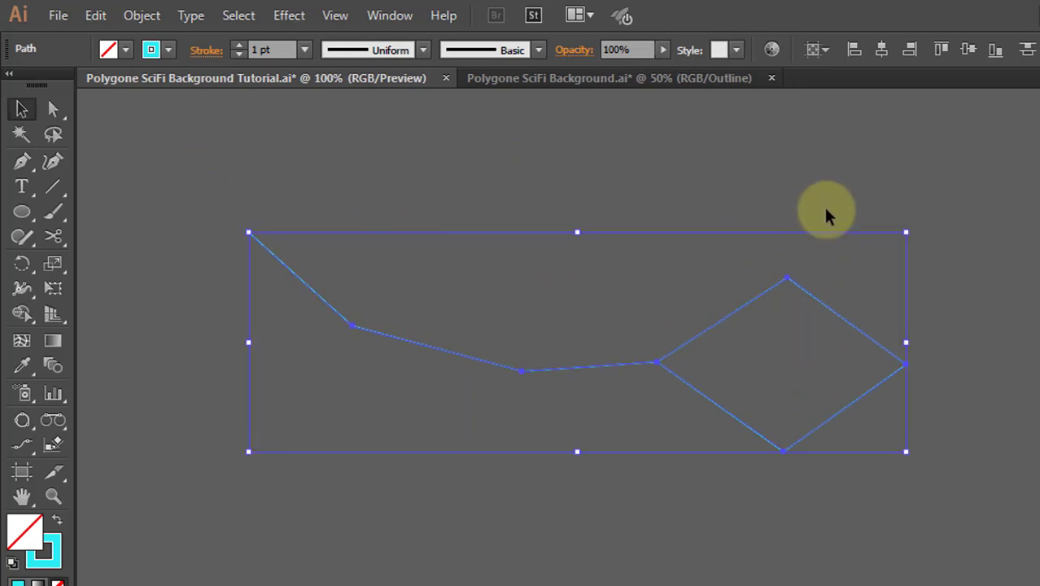
# Give the constellation path a Round Join and an Arrow 21 dot at its start
pyautogui.click(766, 292)
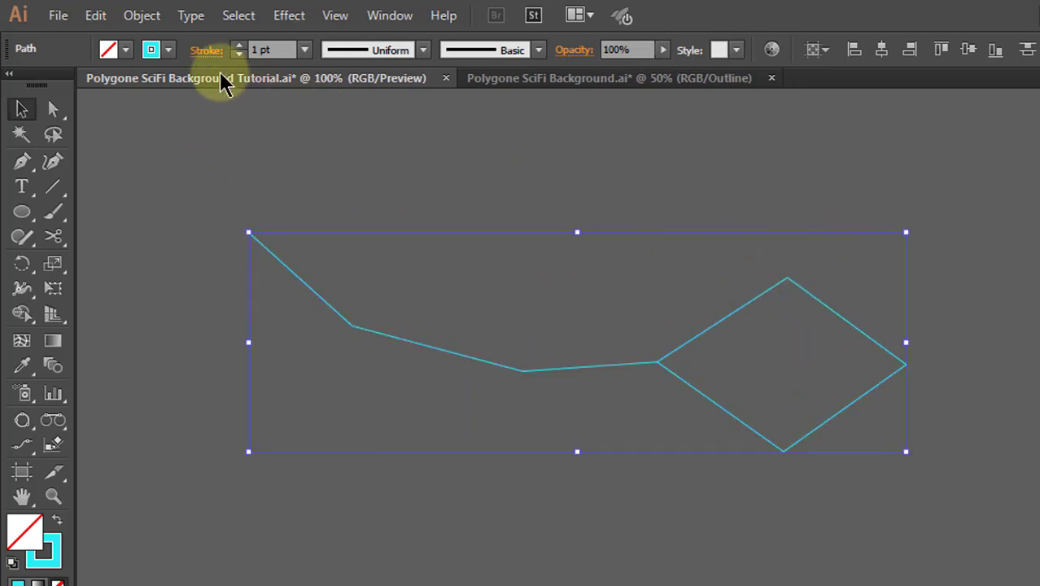
pyautogui.click(207, 51)
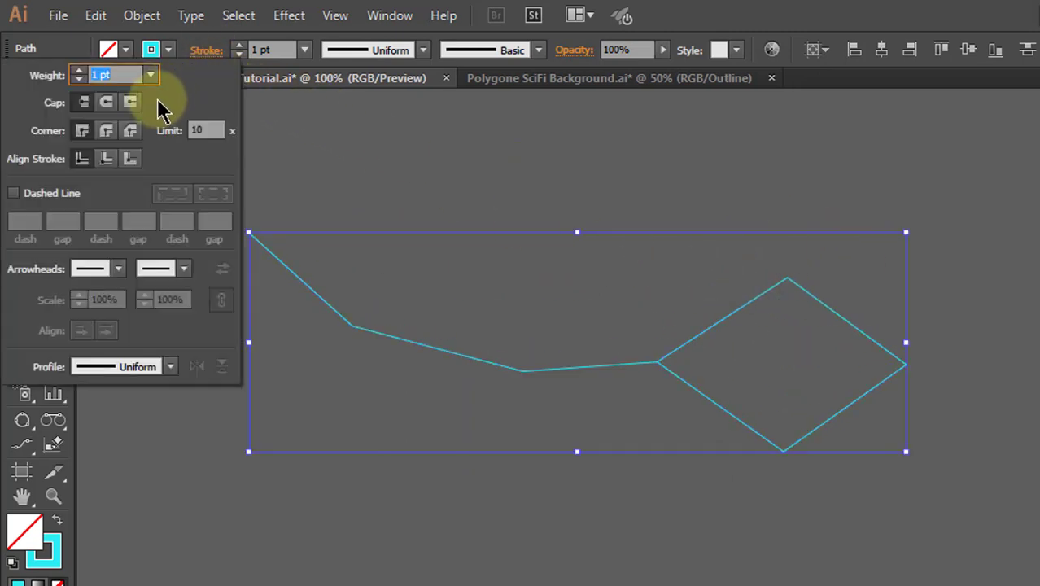
pyautogui.click(112, 127)
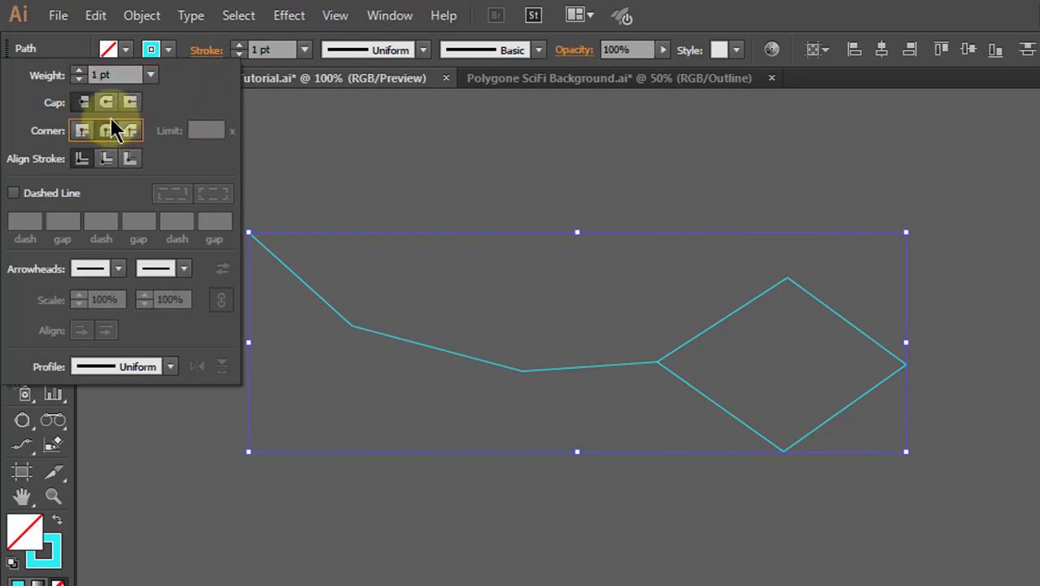
pyautogui.click(120, 270)
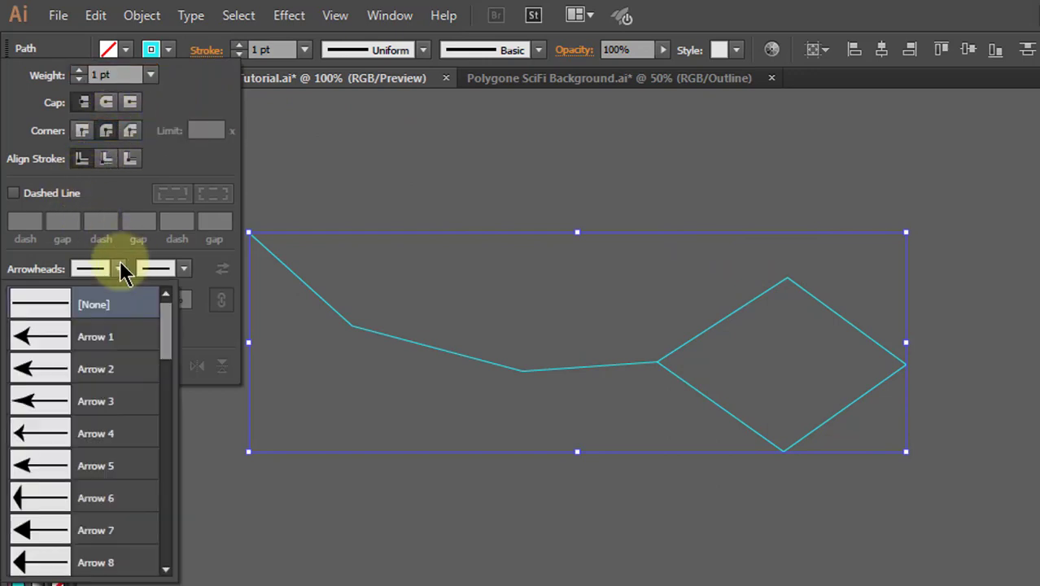
pyautogui.moveTo(166, 332); pyautogui.dragTo(175, 421)
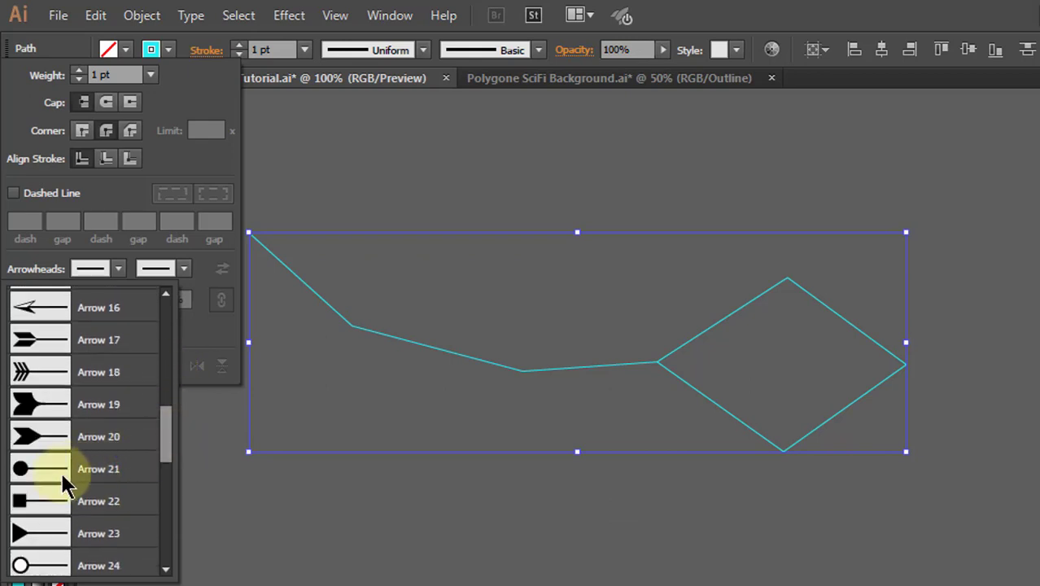
pyautogui.click(92, 471)
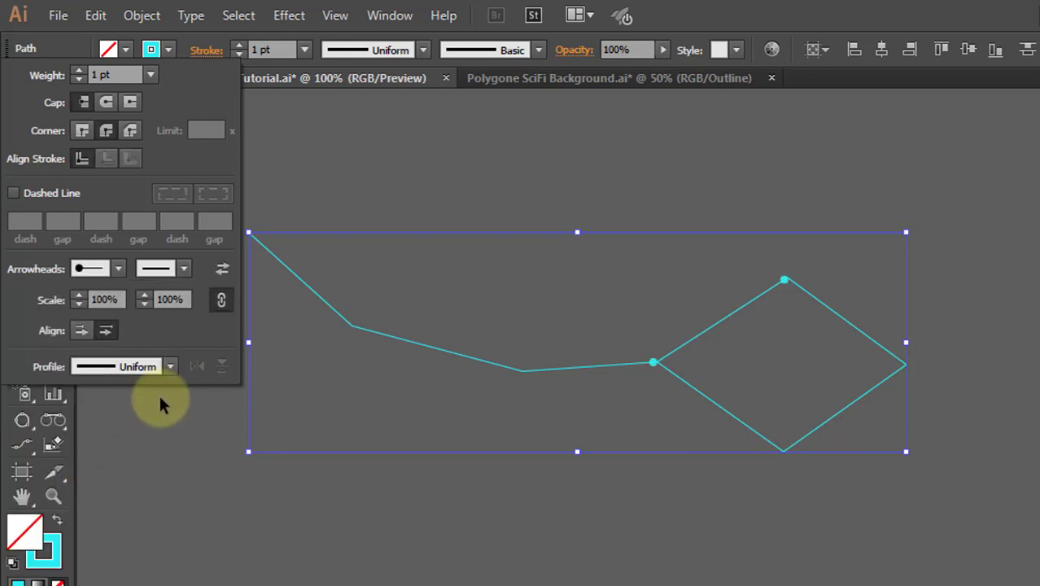
# Add an Arrow 21 dot at the path's end, scale both to 180%, and align them to the path tips
pyautogui.click(185, 270)
pyautogui.scroll(-2, 147, 439)
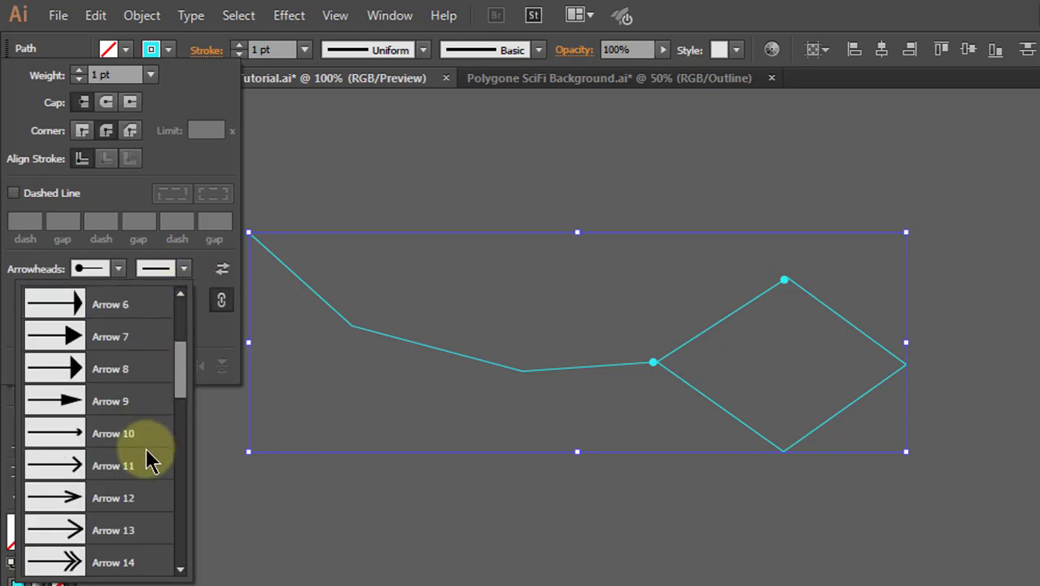
pyautogui.scroll(-2, 144, 452)
pyautogui.scroll(-1, 144, 452)
pyautogui.scroll(-1, 134, 448)
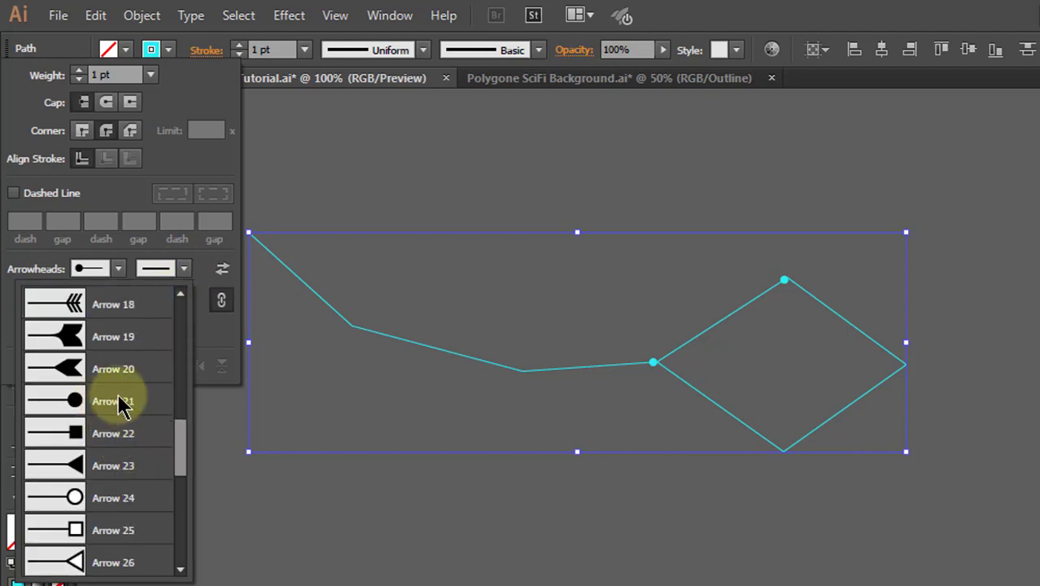
pyautogui.click(106, 407)
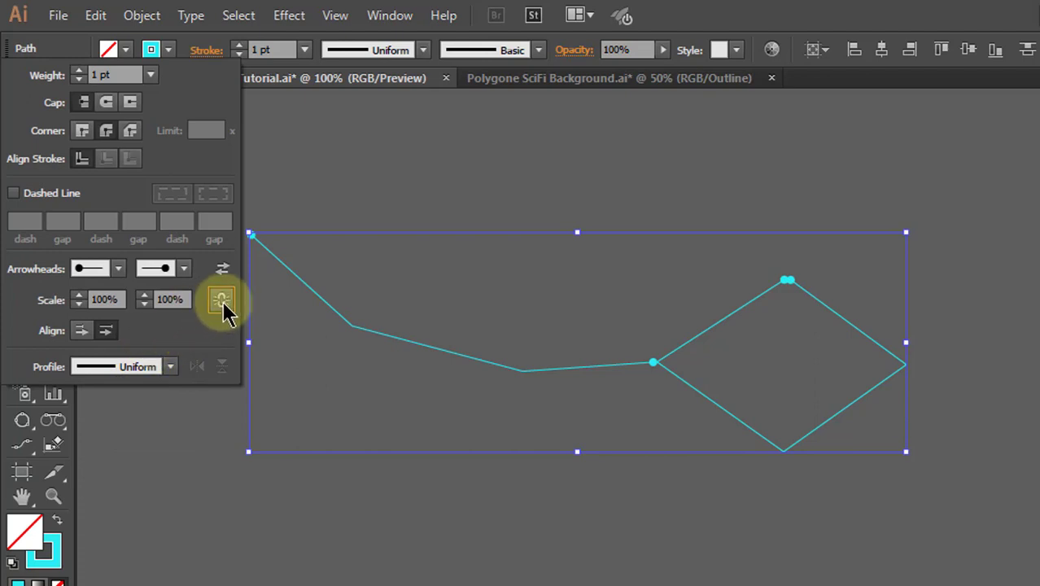
pyautogui.click(147, 304)
pyautogui.write('180')
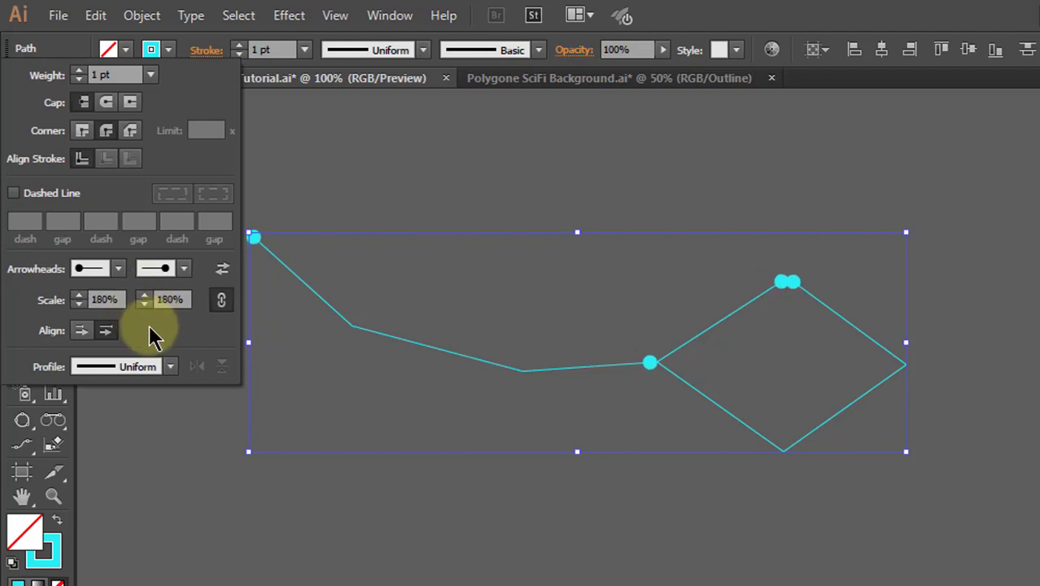
pyautogui.click(79, 330)
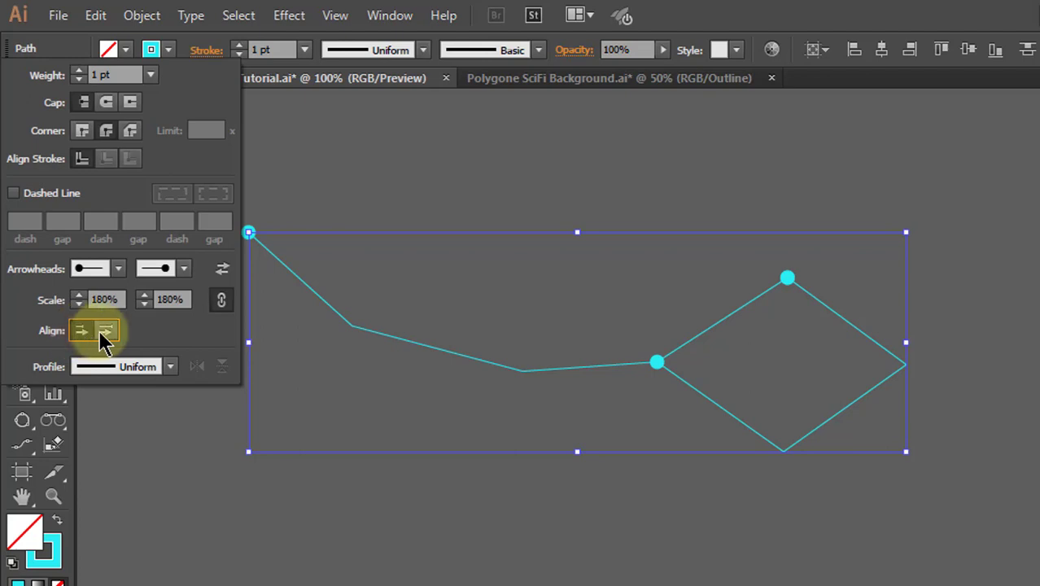
pyautogui.click(78, 330)
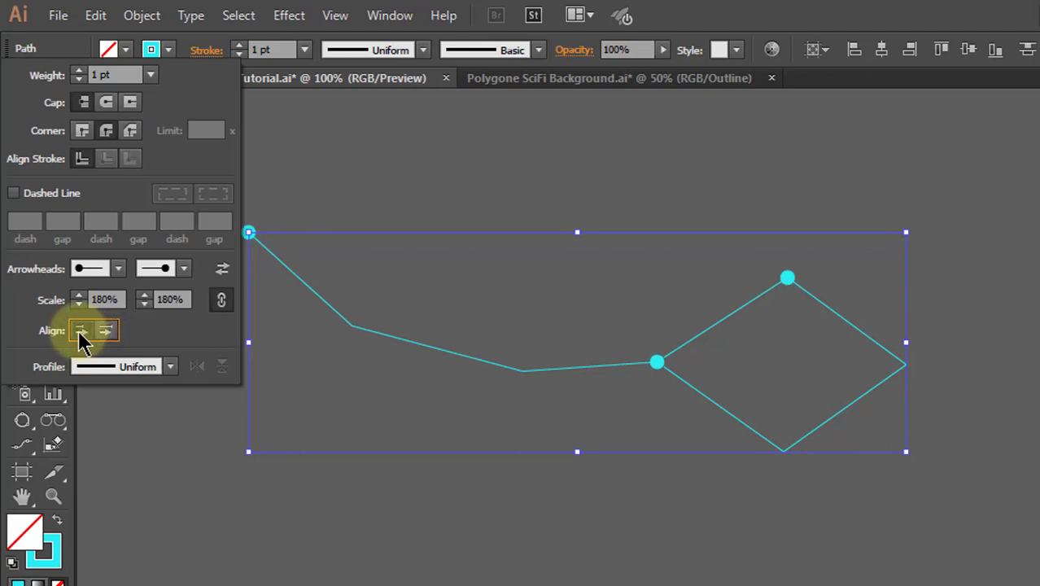
pyautogui.click(738, 27)
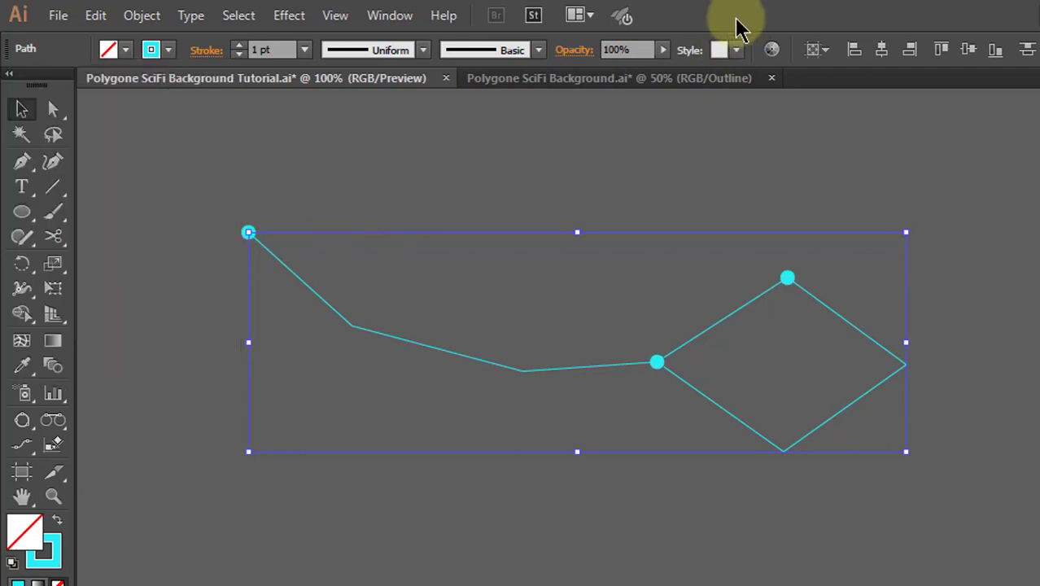
# Zoom in and inspect the constellation path's anchors with the Direct Selection tool
pyautogui.scroll(1, 818, 329)
pyautogui.moveTo(852, 327); pyautogui.dragTo(906, 344)
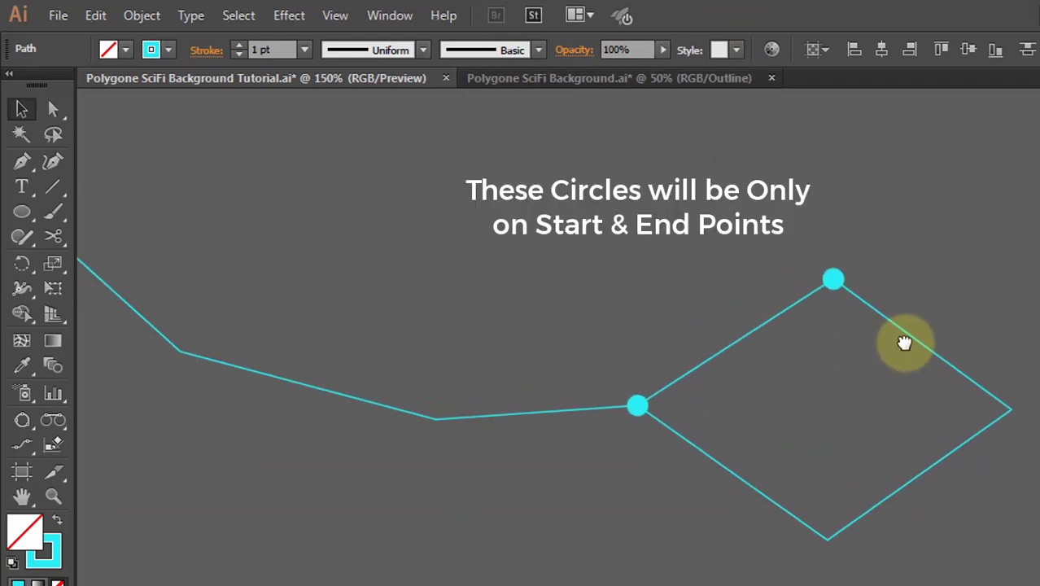
pyautogui.press('a')
pyautogui.click(887, 368)
pyautogui.click(838, 286)
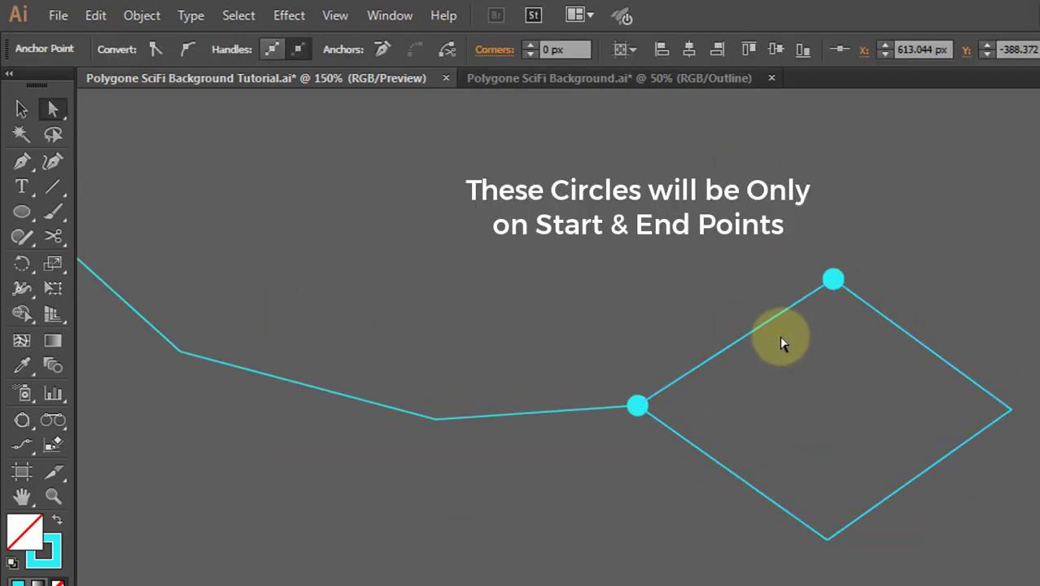
pyautogui.click(833, 351)
pyautogui.click(854, 282)
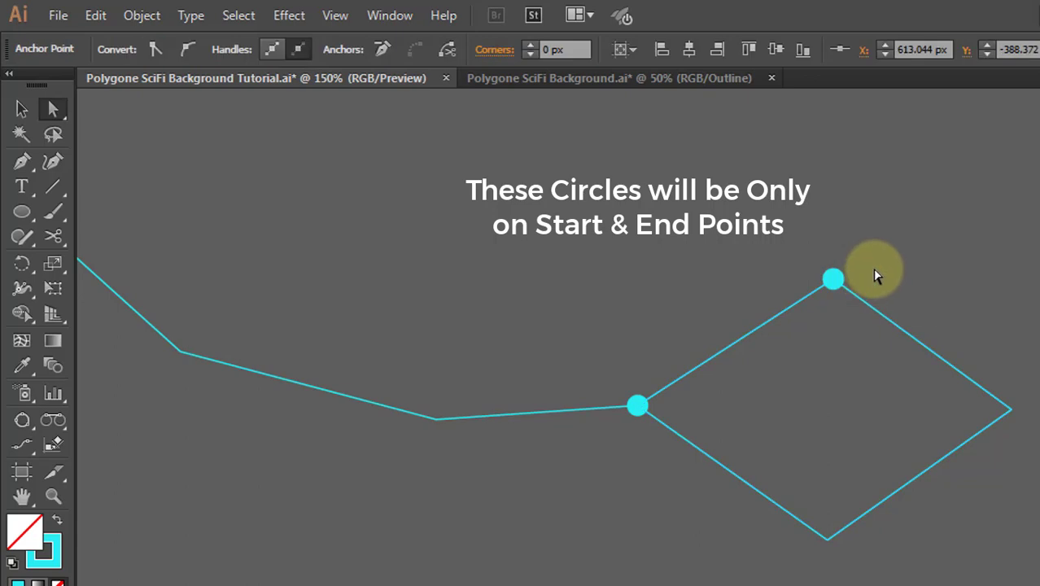
pyautogui.click(918, 279)
pyautogui.scroll(-1, 824, 318)
pyautogui.moveTo(738, 270); pyautogui.dragTo(731, 275)
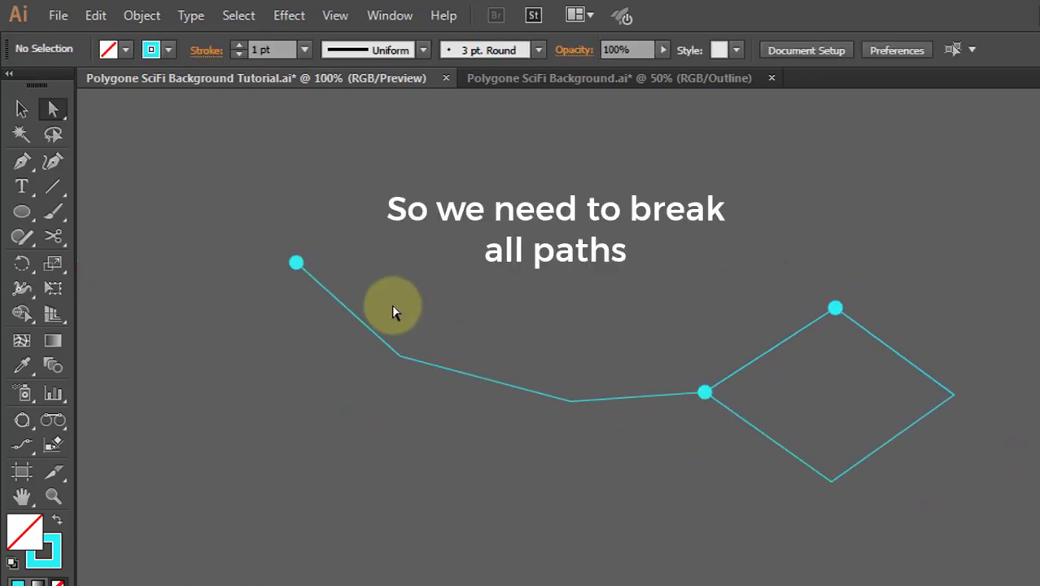
pyautogui.click(297, 265)
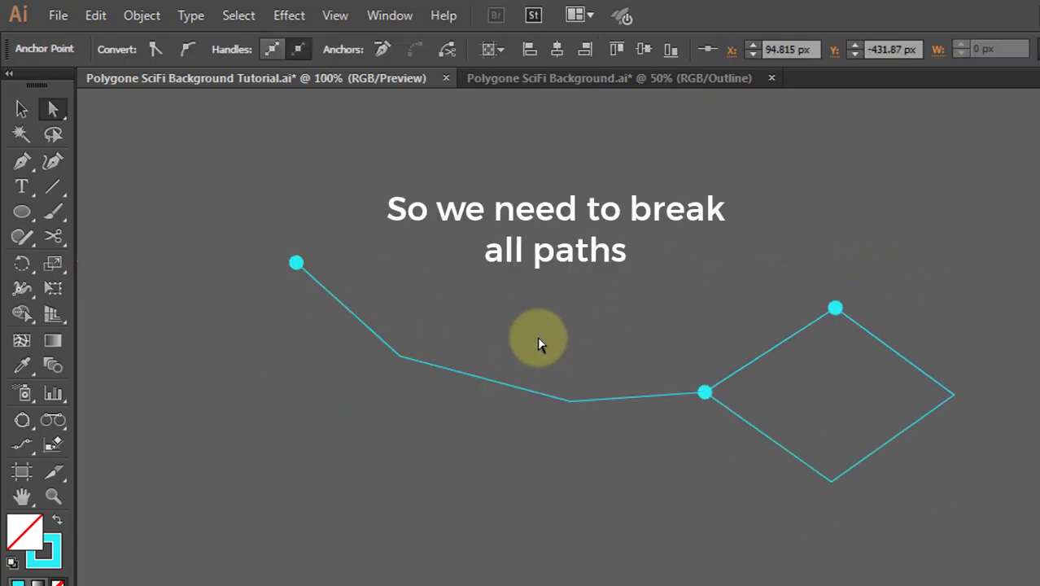
pyautogui.click(702, 394)
pyautogui.click(593, 318)
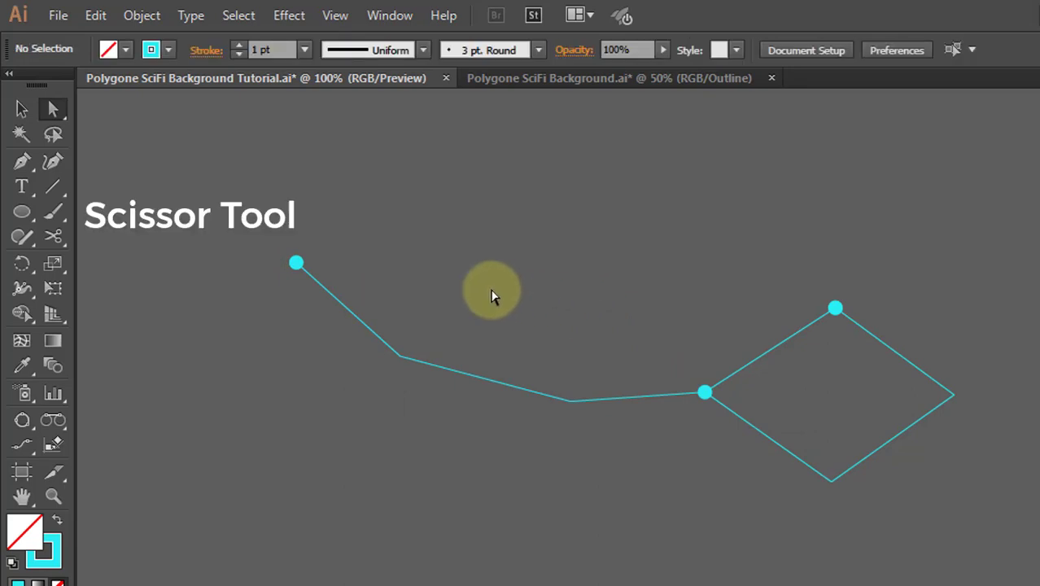
# Cut the path with Scissors at both line bends and the diamond's bottom, top and right corners
pyautogui.click(55, 237)
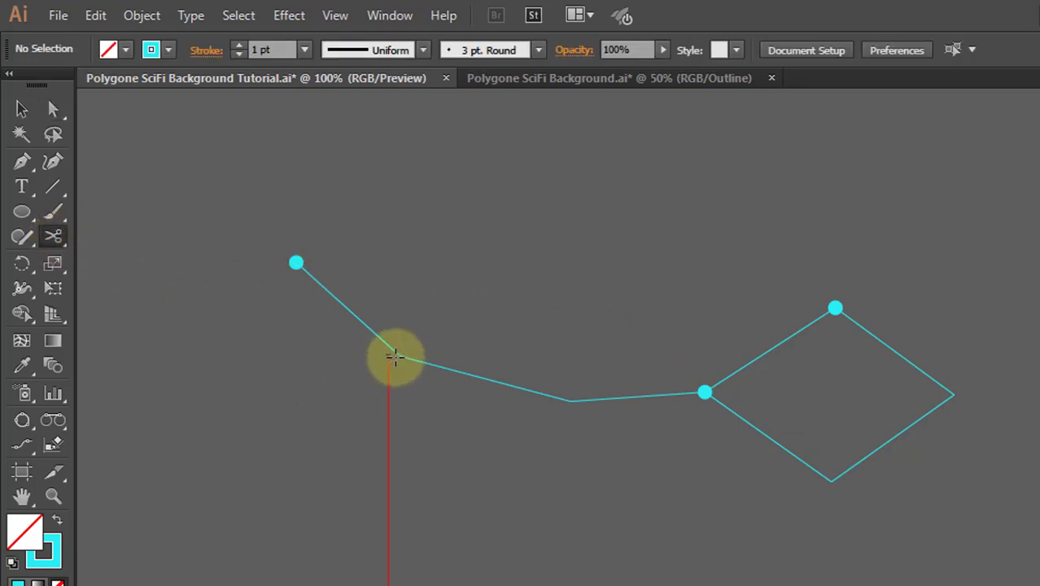
pyautogui.click(399, 356)
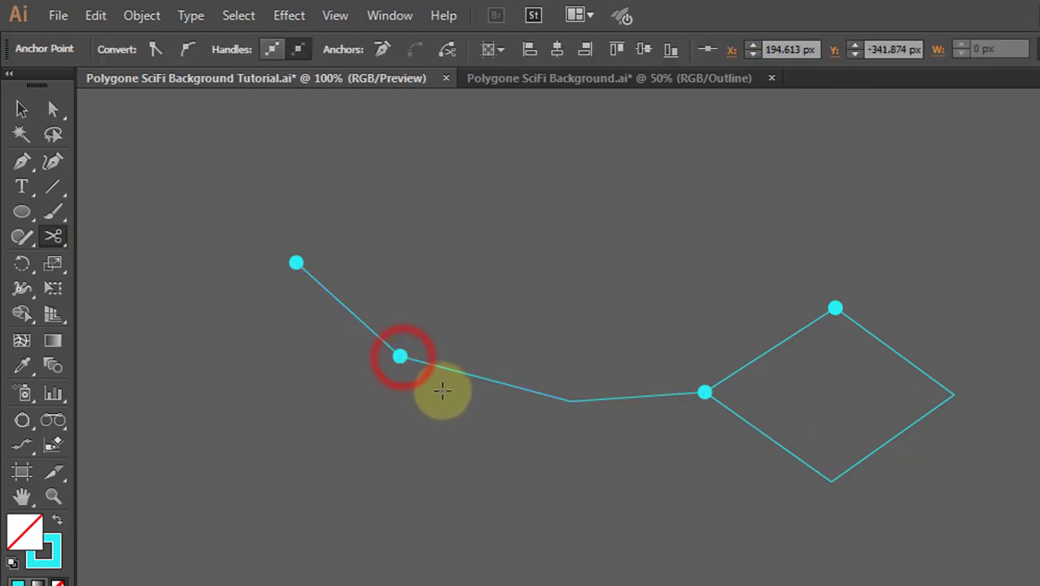
pyautogui.click(572, 401)
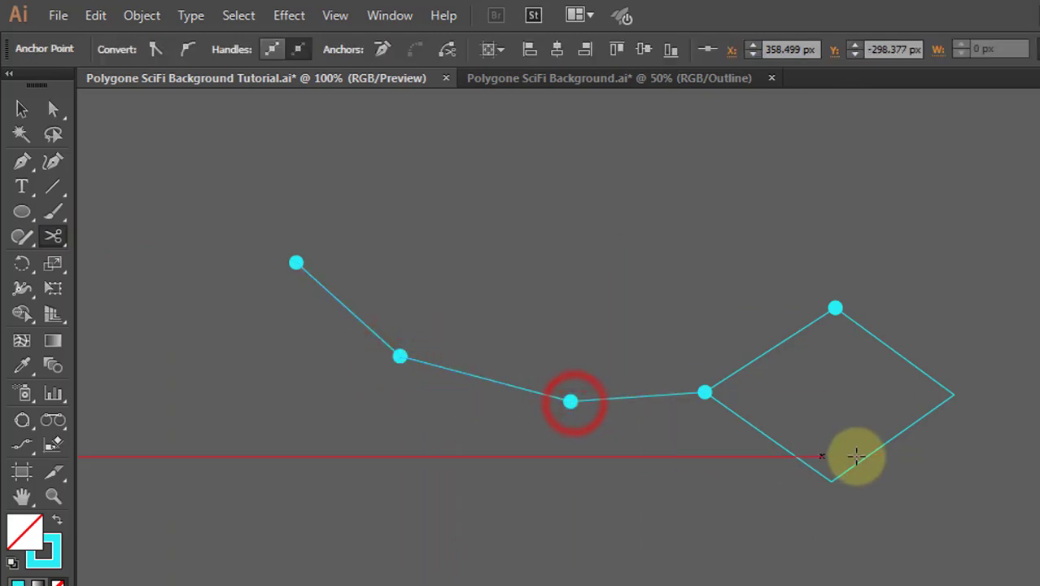
pyautogui.click(829, 481)
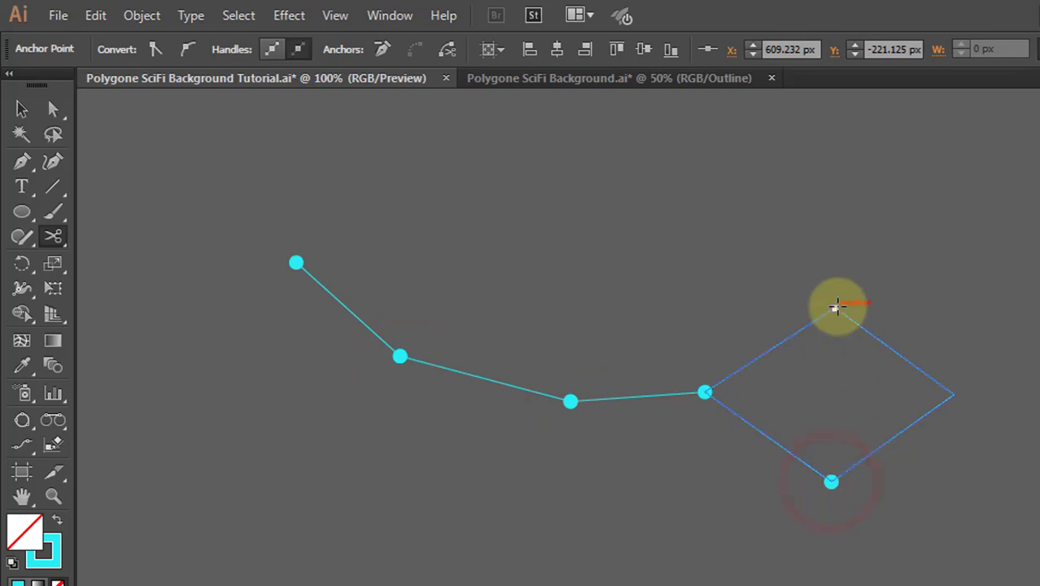
pyautogui.click(836, 307)
pyautogui.click(953, 395)
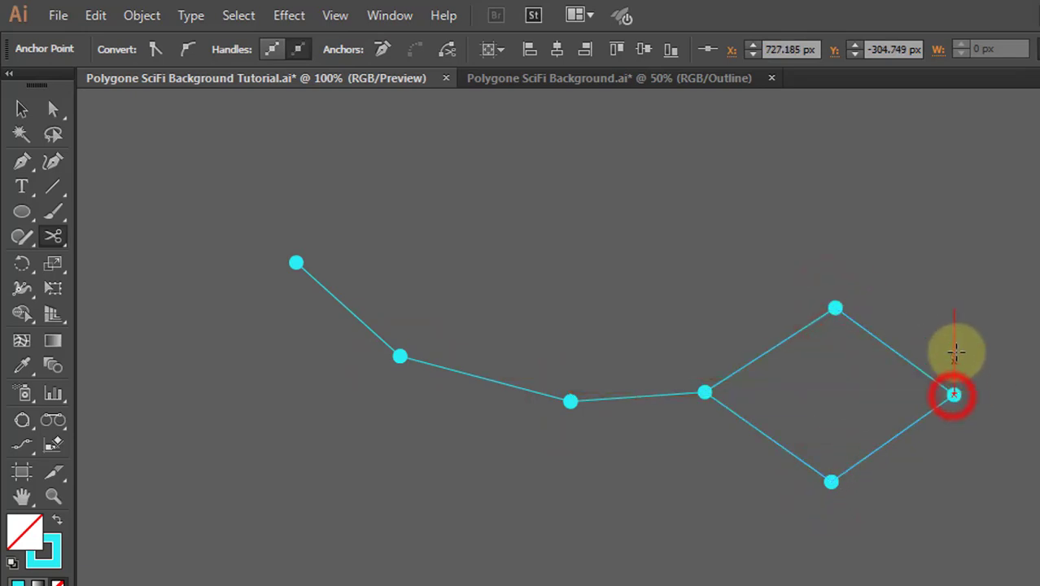
# Zoom out and drag a two-point segment up and left above the dotted chain
pyautogui.press('a')
pyautogui.click(904, 268)
pyautogui.hotkey('ctrl', '-')
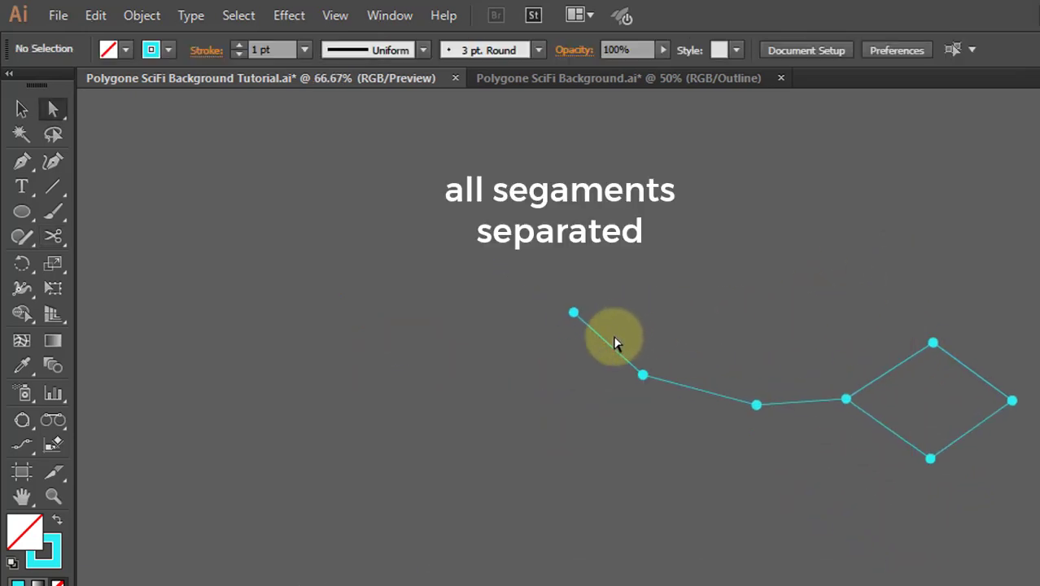
pyautogui.moveTo(590, 348); pyautogui.dragTo(509, 350)
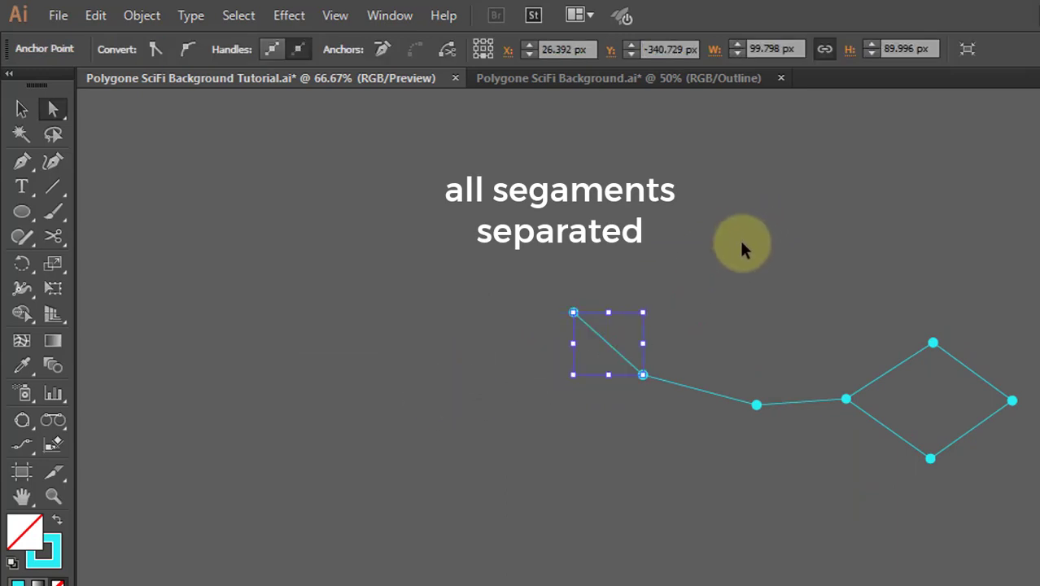
pyautogui.moveTo(608, 353)
pyautogui.mouseDown()
pyautogui.moveTo(448, 367)
pyautogui.moveTo(550, 276)
pyautogui.moveTo(534, 194)
pyautogui.mouseUp()
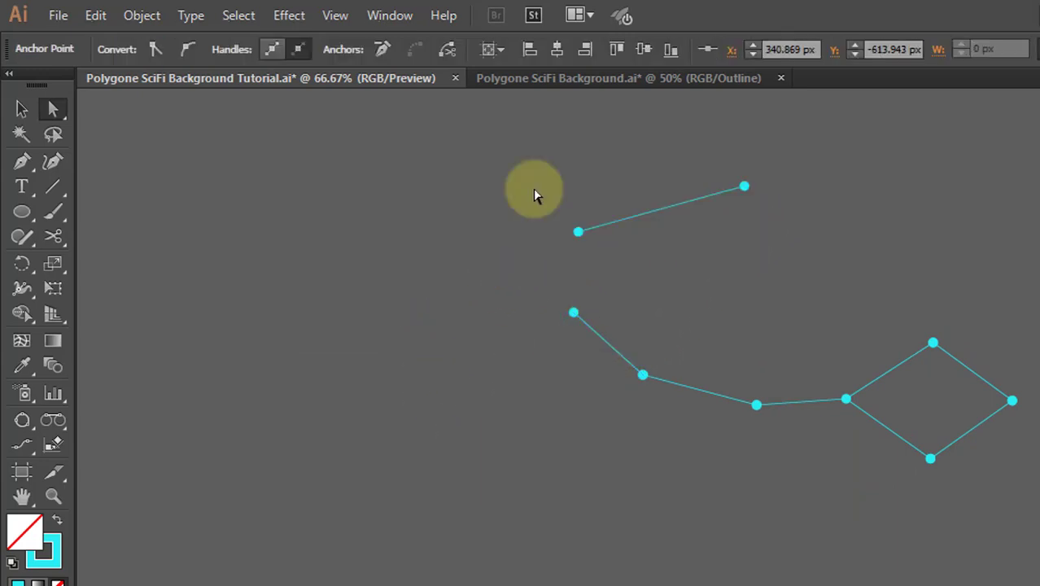
pyautogui.click(534, 194)
# Draw a triangle with the Pen tool, plus an upward line and a bent branch from its shared point
pyautogui.press('p')
pyautogui.click(430, 334)
pyautogui.click(255, 395)
pyautogui.click(389, 508)
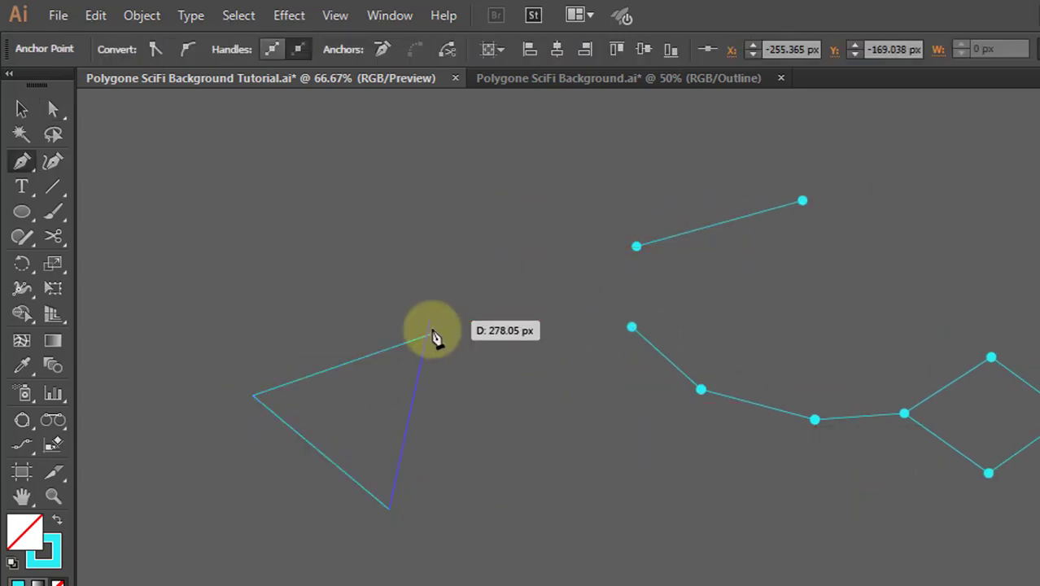
pyautogui.click(434, 332)
pyautogui.click(383, 182)
pyautogui.keyDown('ctrl'); pyautogui.click(437, 343); pyautogui.keyUp('ctrl')
pyautogui.click(518, 237)
pyautogui.click(652, 195)
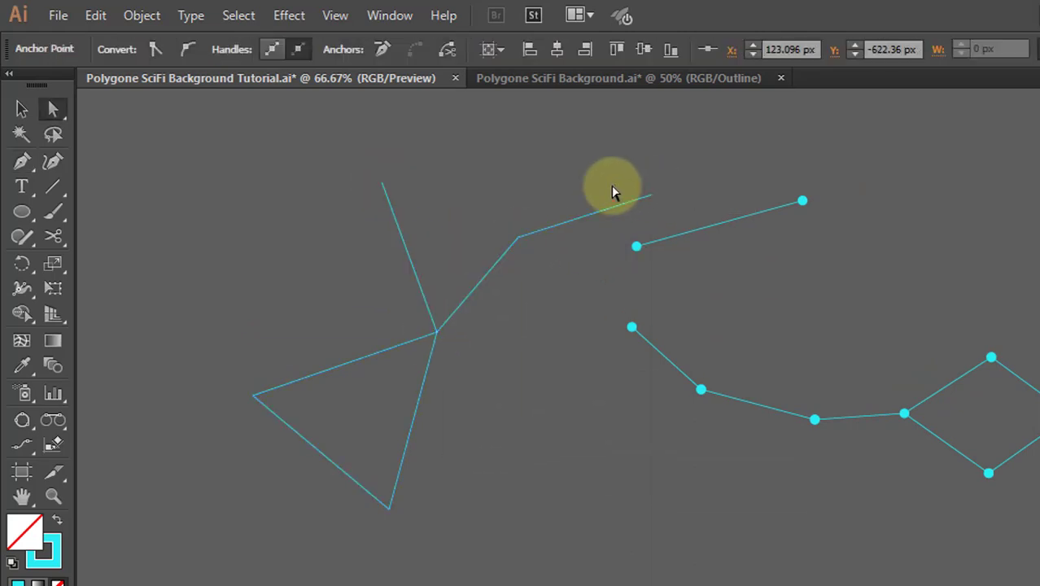
pyautogui.moveTo(309, 226); pyautogui.dragTo(477, 355)
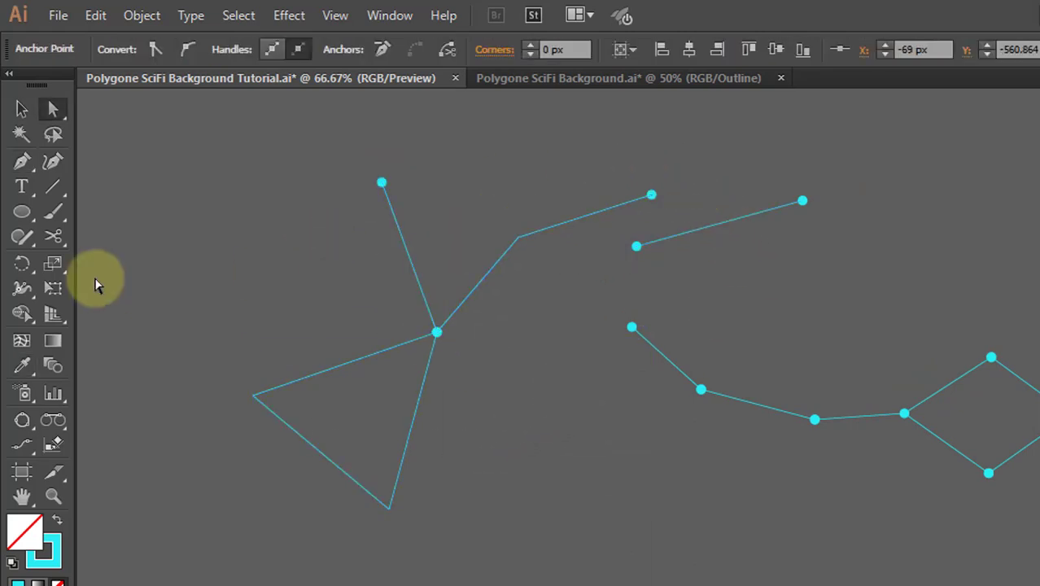
pyautogui.keyDown('shift'); pyautogui.click(517, 236); pyautogui.keyUp('shift')
pyautogui.keyDown('shift'); pyautogui.click(389, 509); pyautogui.keyUp('shift')
pyautogui.keyDown('shift'); pyautogui.click(253, 396); pyautogui.keyUp('shift')
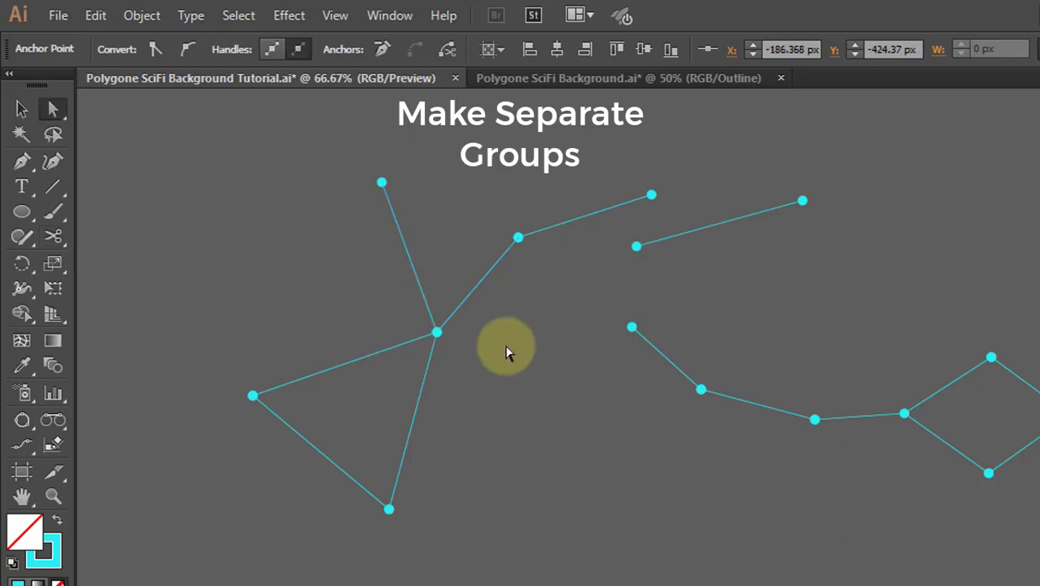
# Group the left and right constellations separately, then zoom out
pyautogui.press('v')
pyautogui.moveTo(309, 183); pyautogui.dragTo(480, 283)
pyautogui.rightClick(480, 283)
pyautogui.click(538, 379)
pyautogui.hscroll(3, 733, 350)
pyautogui.rightClick(660, 405)
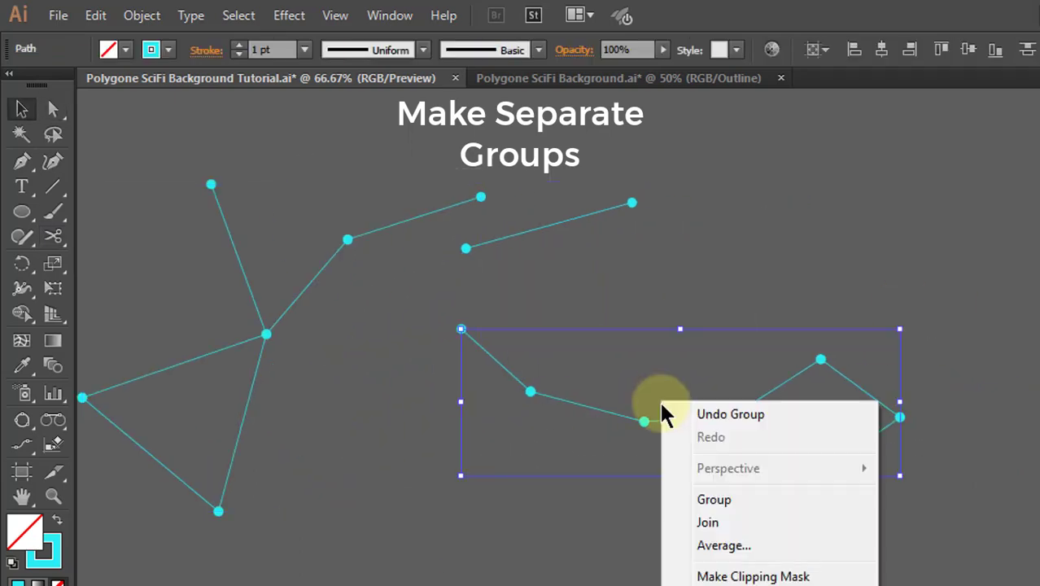
pyautogui.click(714, 499)
pyautogui.click(650, 275)
pyautogui.hotkey('ctrl', '-')
pyautogui.hotkey('ctrl', '-')
# Move the right constellation group onto the background image and nudge one of its anchors
pyautogui.moveTo(702, 318); pyautogui.dragTo(594, 275)
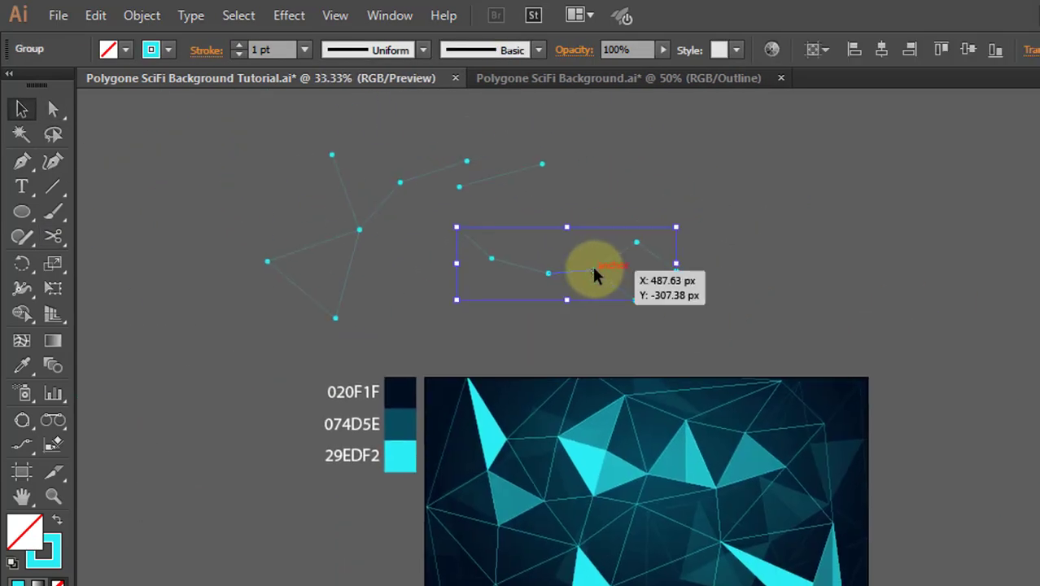
pyautogui.moveTo(627, 399); pyautogui.dragTo(519, 413)
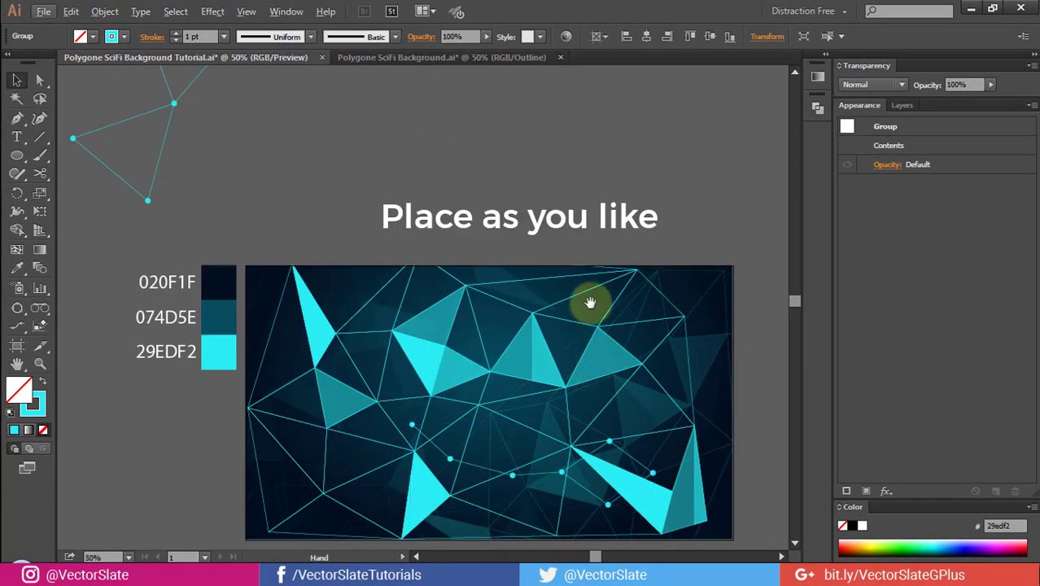
pyautogui.click(390, 157)
pyautogui.press('a')
pyautogui.moveTo(562, 329); pyautogui.dragTo(578, 330)
pyautogui.hotkey('ctrl', '+')
pyautogui.hotkey('ctrl', '+')
pyautogui.hotkey('ctrl', '-')
pyautogui.press('v')
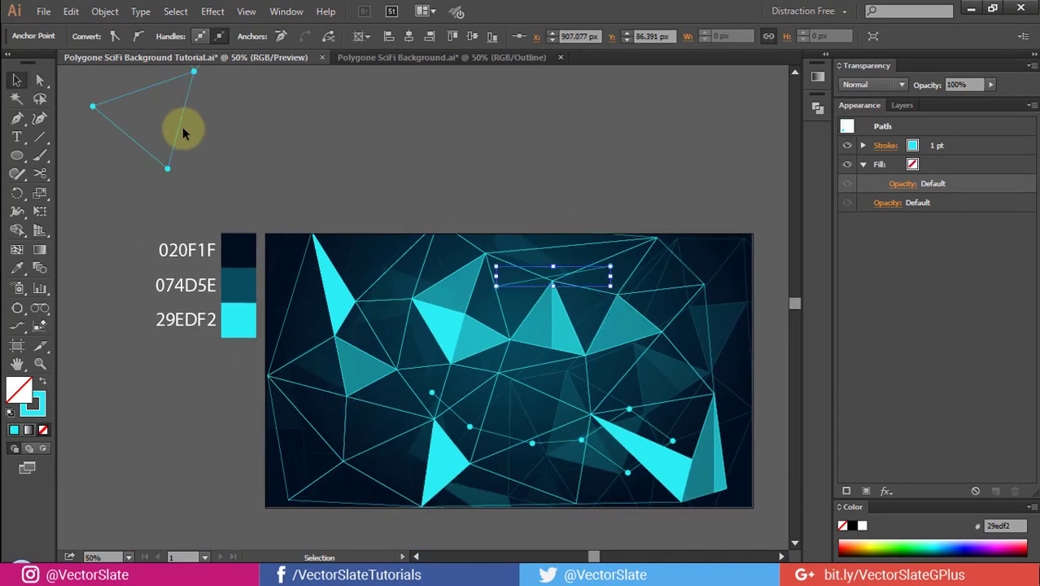
pyautogui.click(183, 128)
# Place the triangle constellation on the image, drag a copy to a new spot, and fit the artboard
pyautogui.moveTo(182, 128)
pyautogui.mouseDown()
pyautogui.moveTo(371, 479)
pyautogui.moveTo(374, 462)
pyautogui.mouseUp()
pyautogui.moveTo(366, 464); pyautogui.dragTo(320, 371)
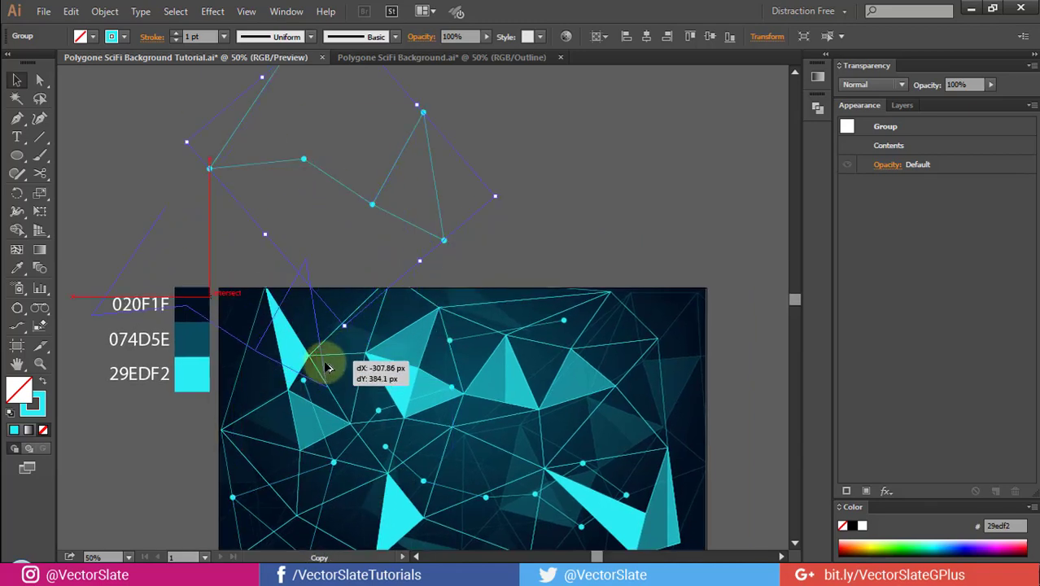
pyautogui.moveTo(320, 370)
pyautogui.mouseDown()
pyautogui.moveTo(210, 183)
pyautogui.moveTo(600, 256)
pyautogui.moveTo(576, 248)
pyautogui.mouseUp()
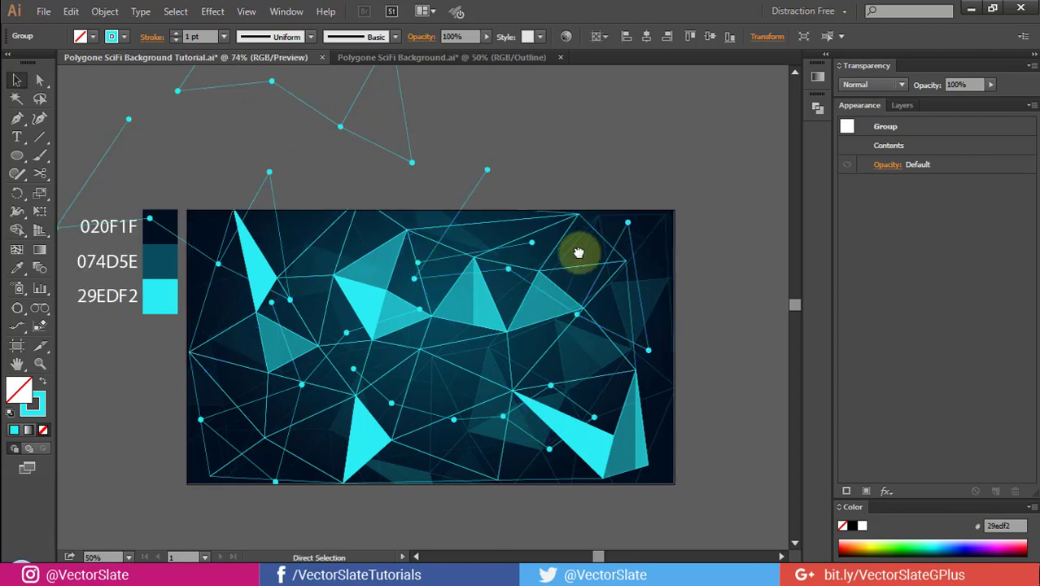
pyautogui.hotkey('ctrl', '0')
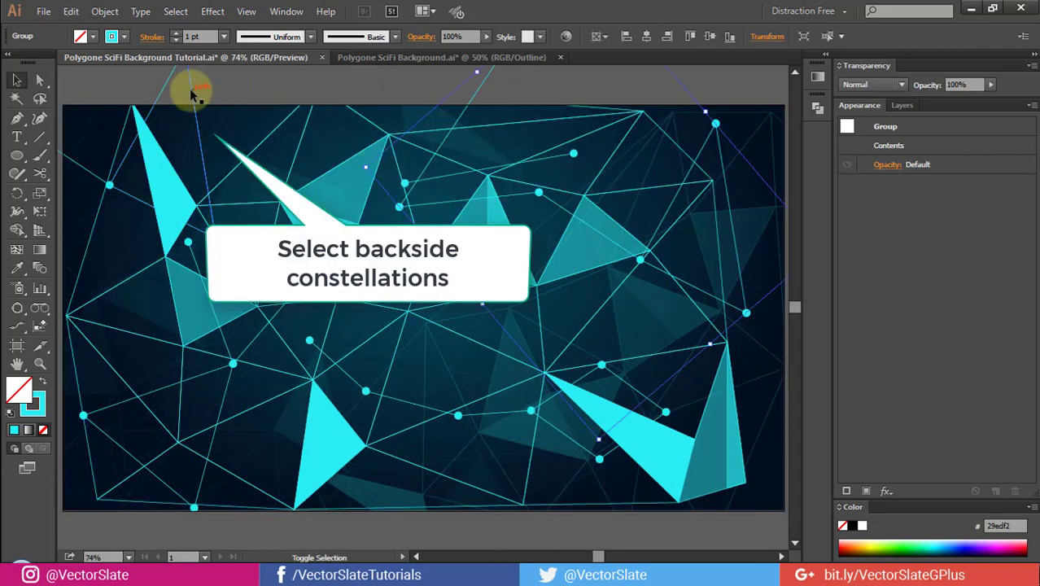
# Fade a back constellation group to 50% opacity, then deselect it
pyautogui.click(196, 88)
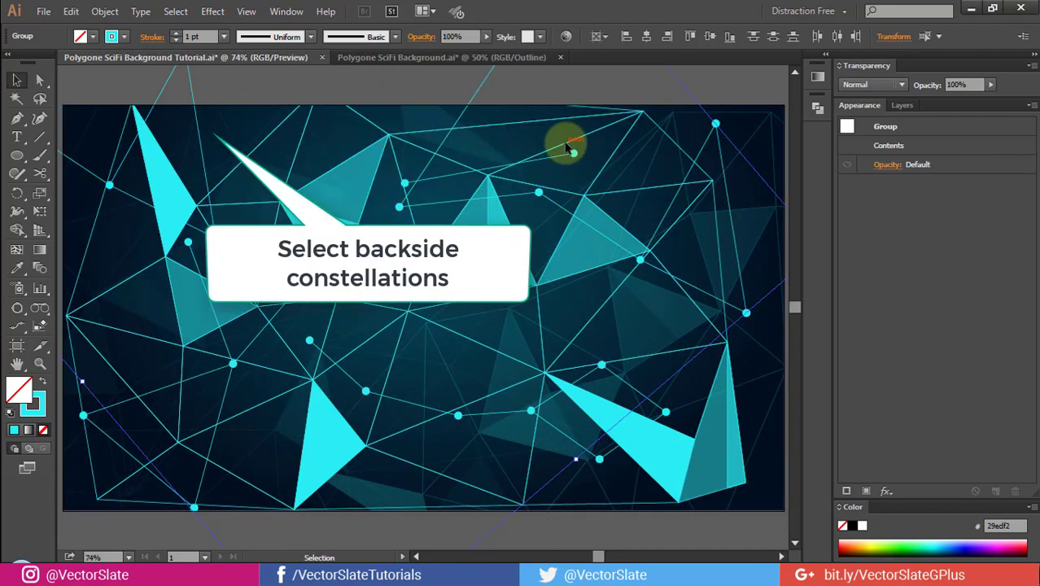
pyautogui.click(956, 86)
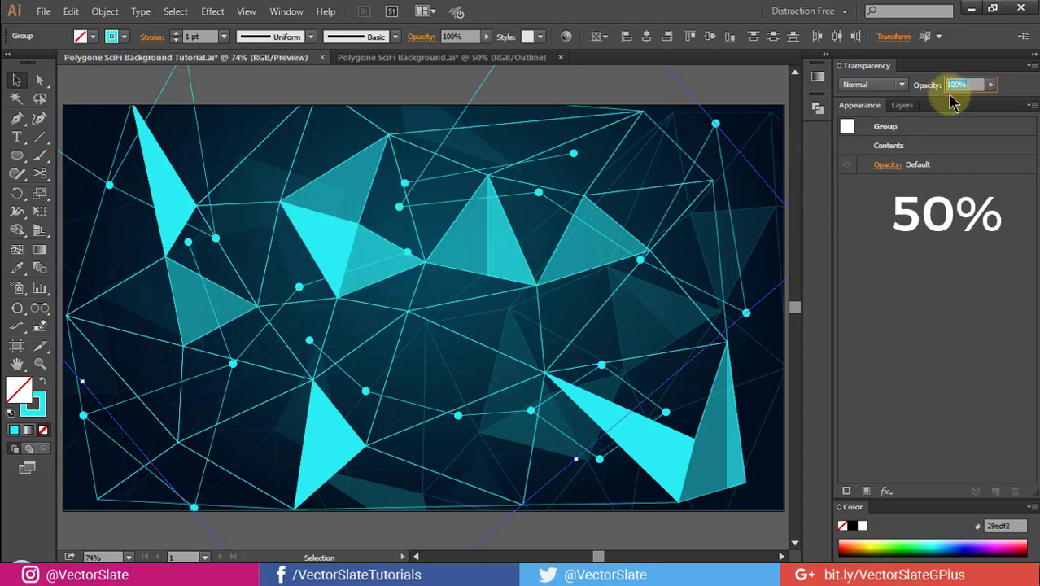
pyautogui.write('50')
pyautogui.press('Return')
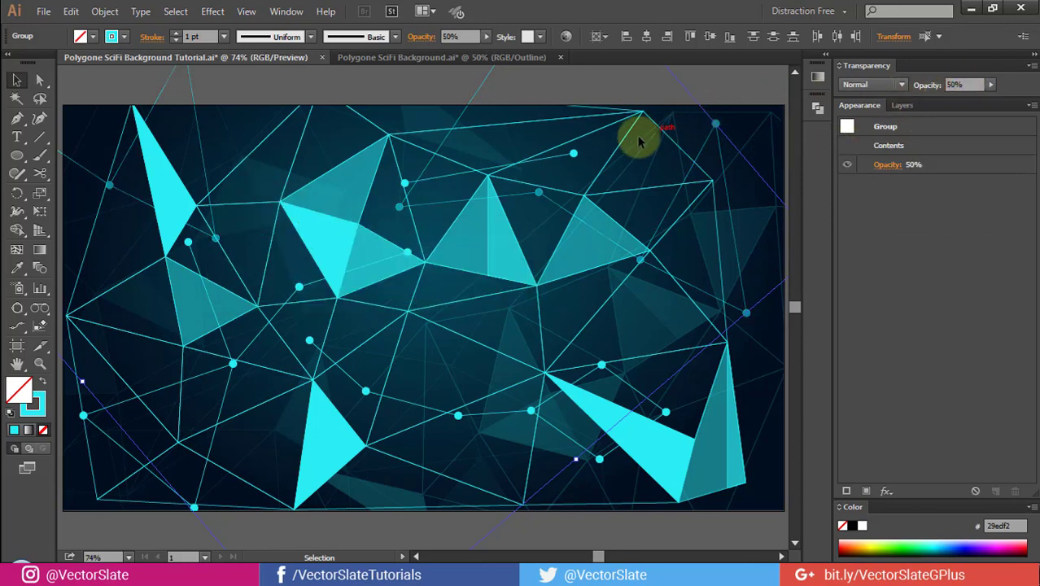
pyautogui.click(633, 90)
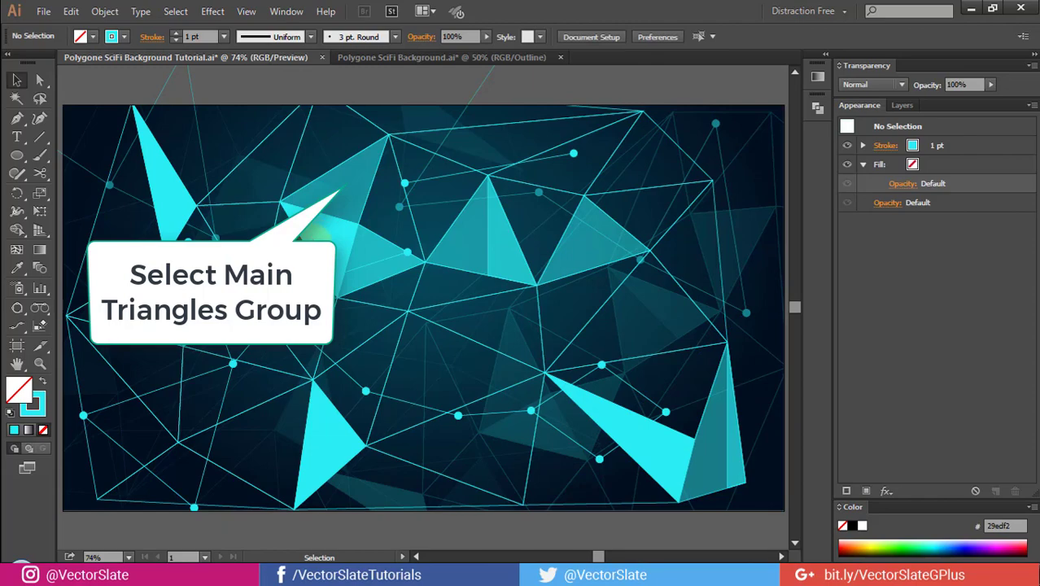
# Bring the main triangles group to the front using Arrange > Bring to Front
pyautogui.click(335, 213)
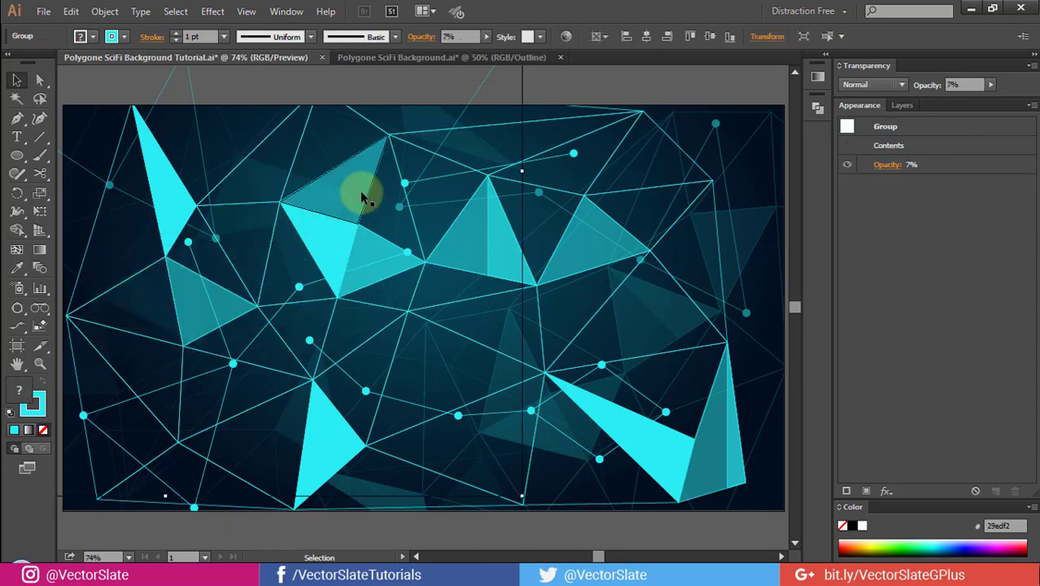
pyautogui.rightClick(361, 195)
pyautogui.moveTo(456, 313)
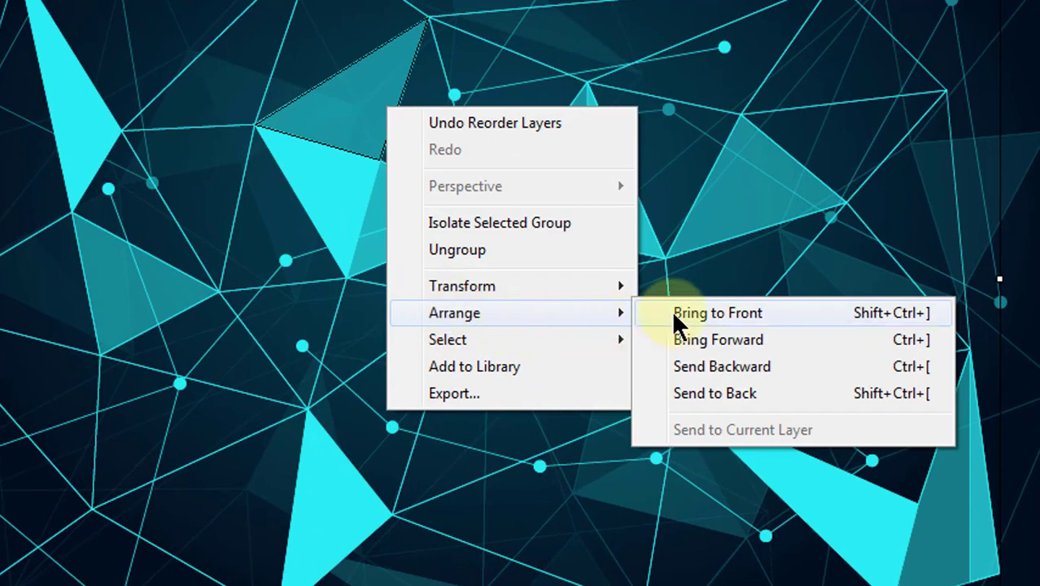
pyautogui.click(727, 310)
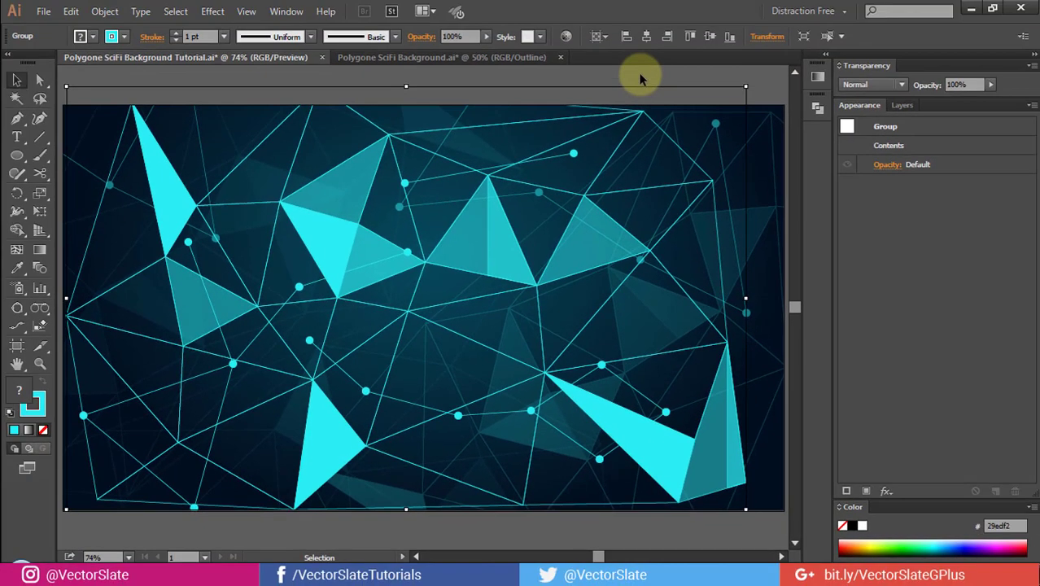
# Select the five bright triangles together with Direct Selection and bring up the Appearance fx effects list
pyautogui.click(641, 79)
pyautogui.press('a')
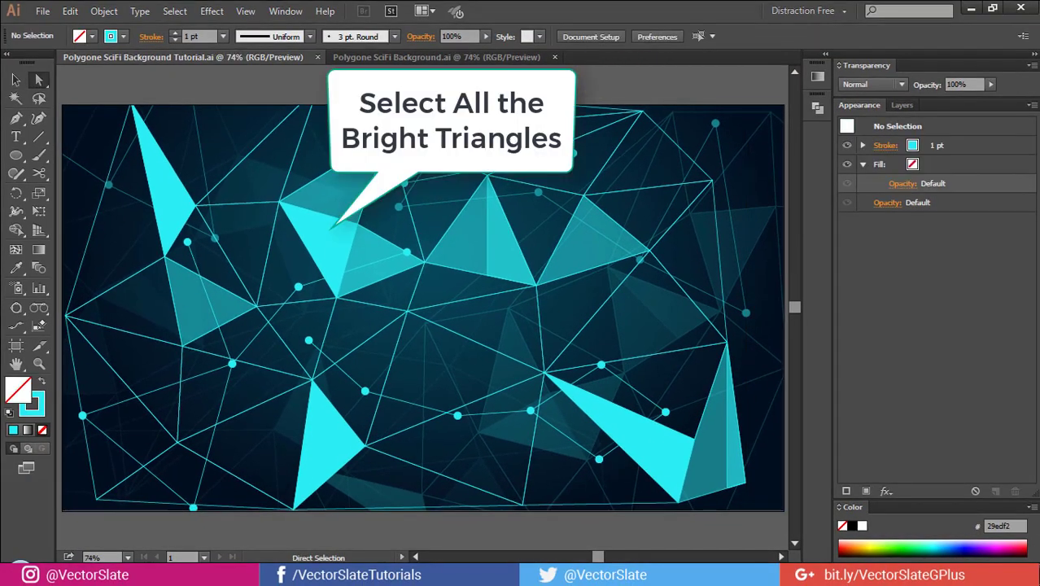
pyautogui.click(326, 232)
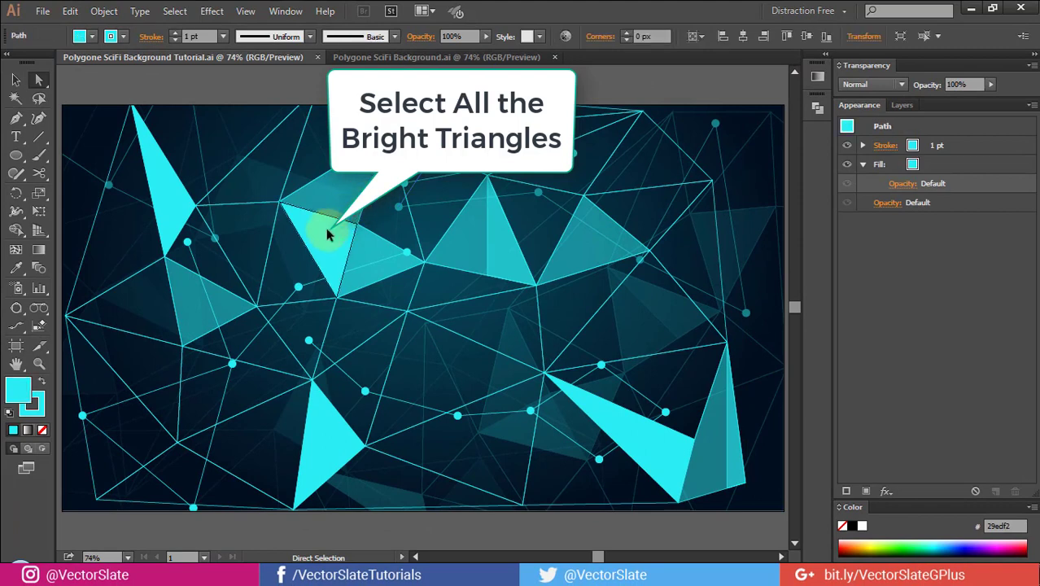
pyautogui.keyDown('shift'); pyautogui.click(181, 222); pyautogui.keyUp('shift')
pyautogui.keyDown('shift'); pyautogui.click(319, 372); pyautogui.keyUp('shift')
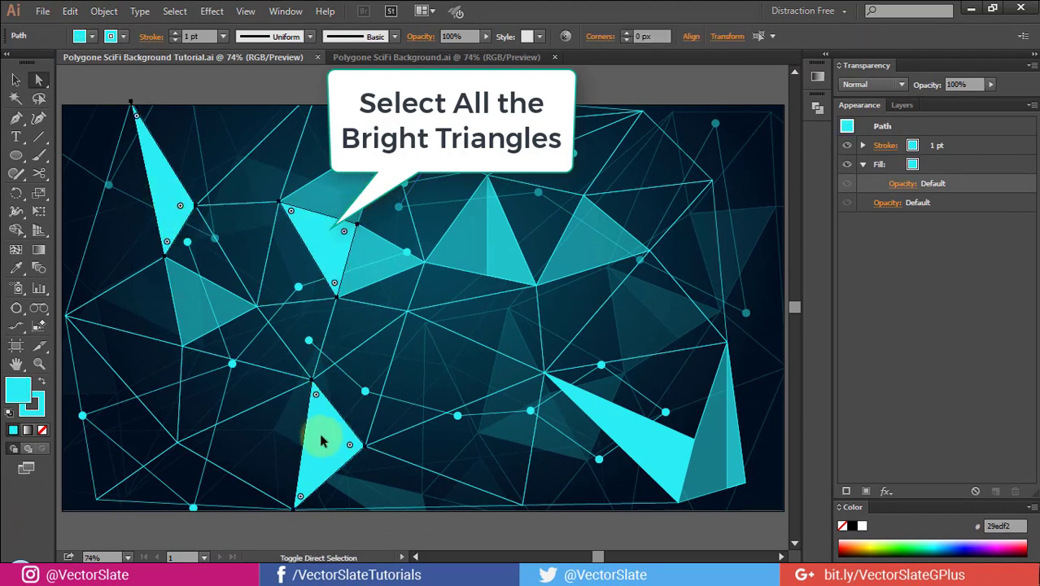
pyautogui.keyDown('shift'); pyautogui.click(660, 437); pyautogui.keyUp('shift')
pyautogui.keyDown('shift'); pyautogui.click(508, 257); pyautogui.keyUp('shift')
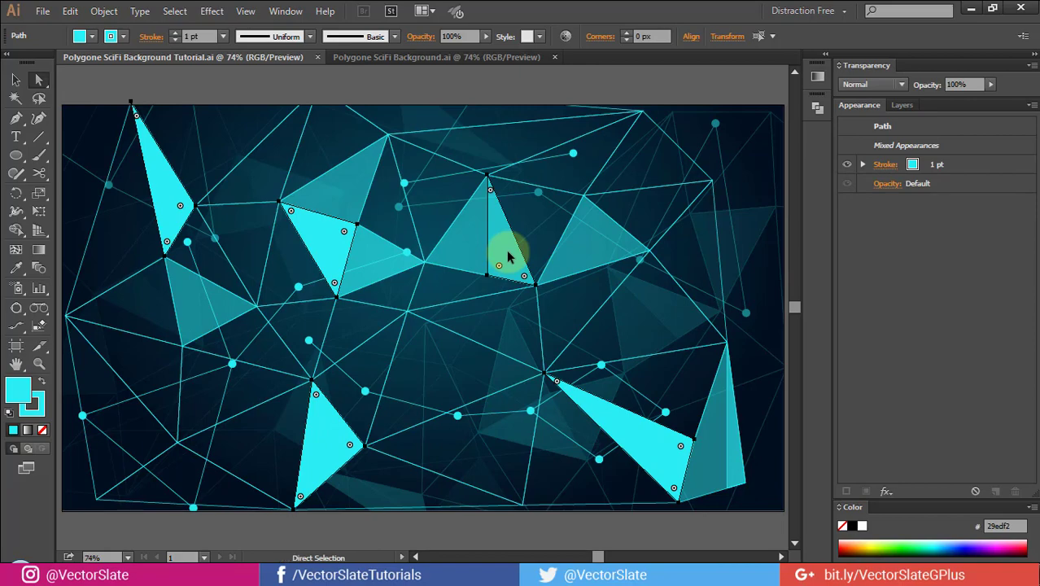
pyautogui.click(887, 492)
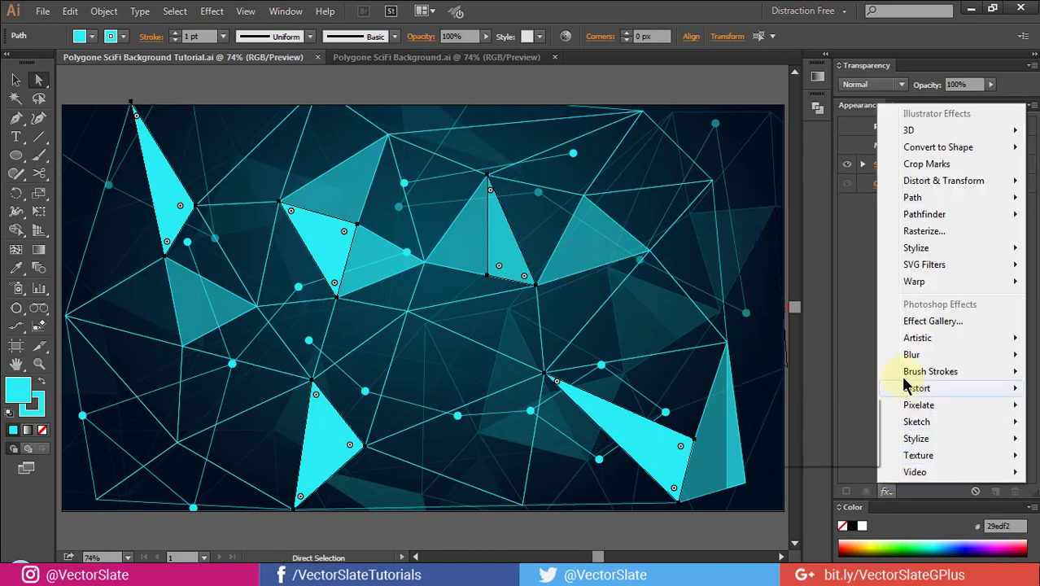
pyautogui.moveTo(831, 216)
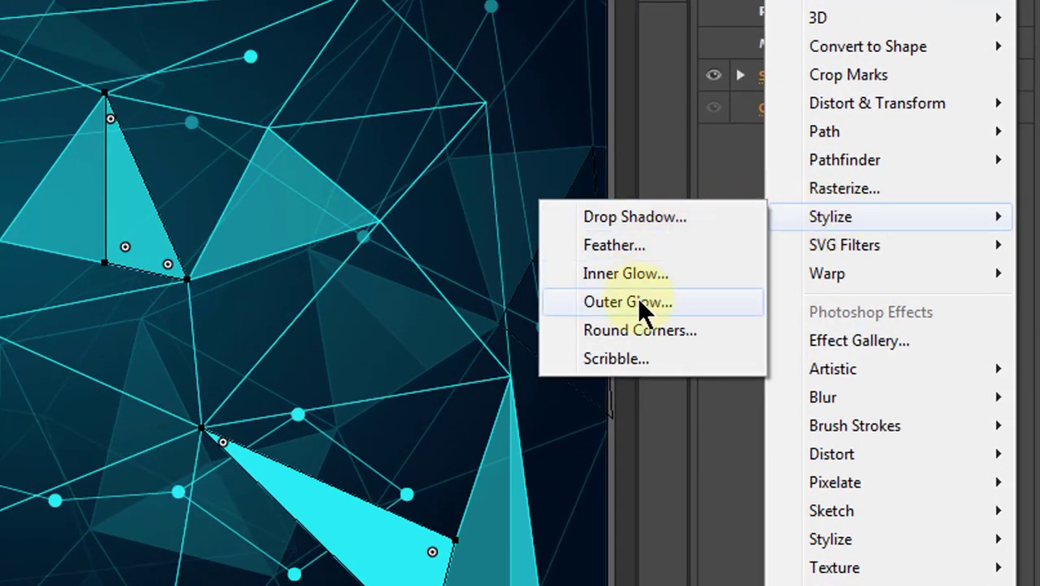
# Apply Stylize > Outer Glow with Soft Light mode, 100% opacity and 24 px blur
pyautogui.click(629, 301)
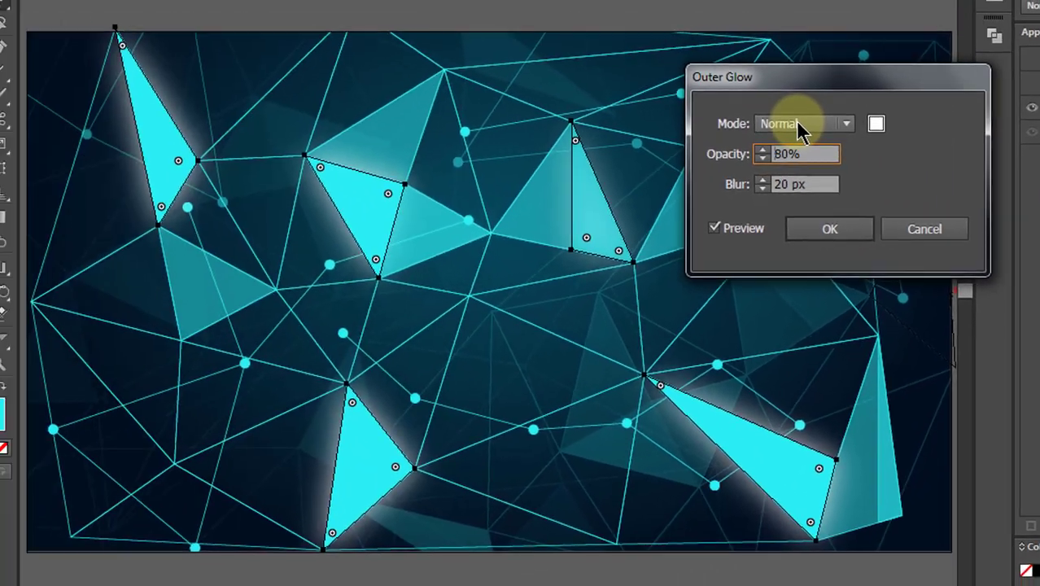
pyautogui.click(809, 125)
pyautogui.click(809, 235)
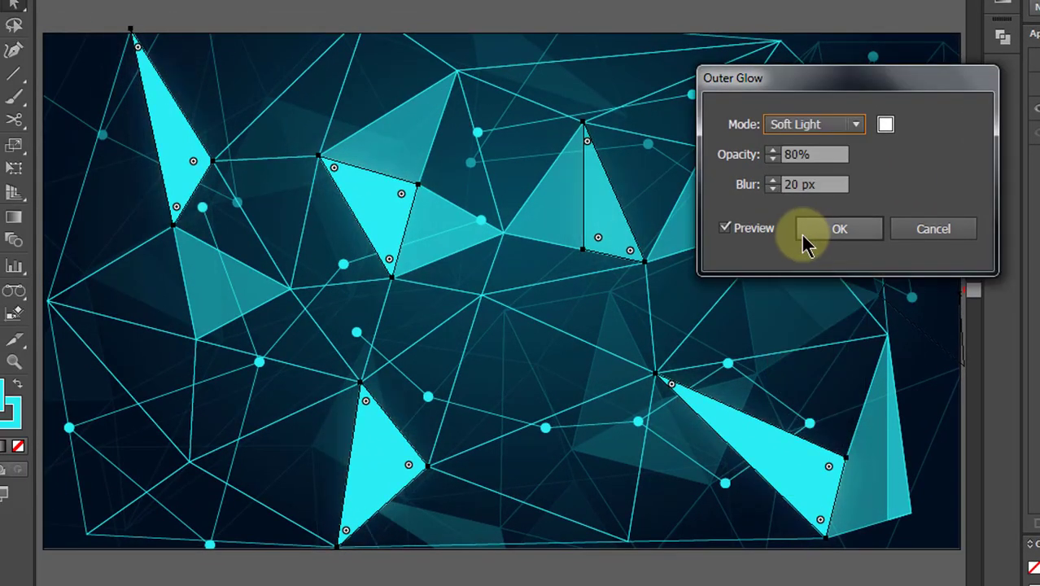
pyautogui.click(775, 184)
pyautogui.click(773, 152)
pyautogui.write('40')
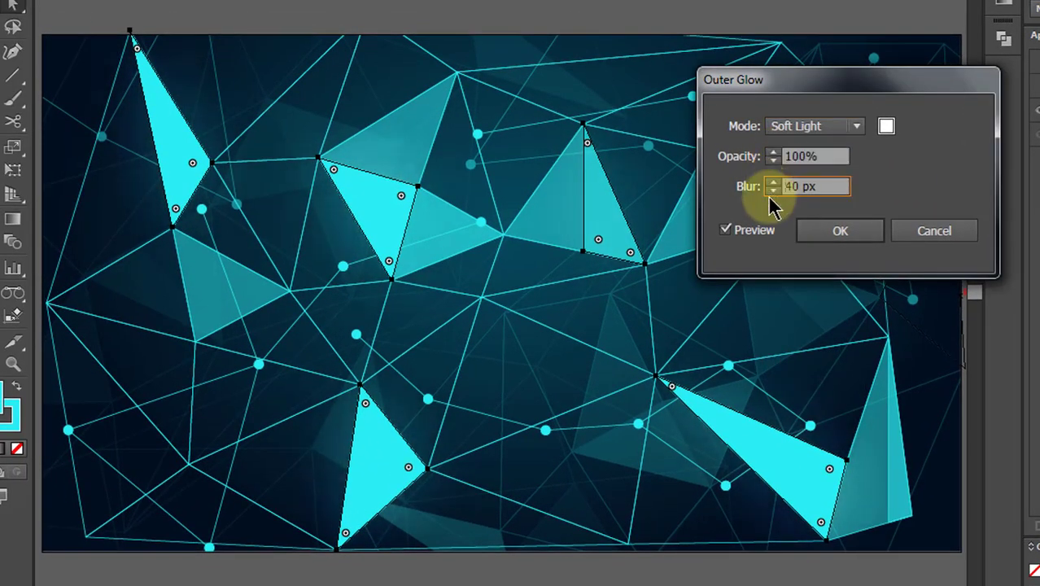
pyautogui.click(774, 190)
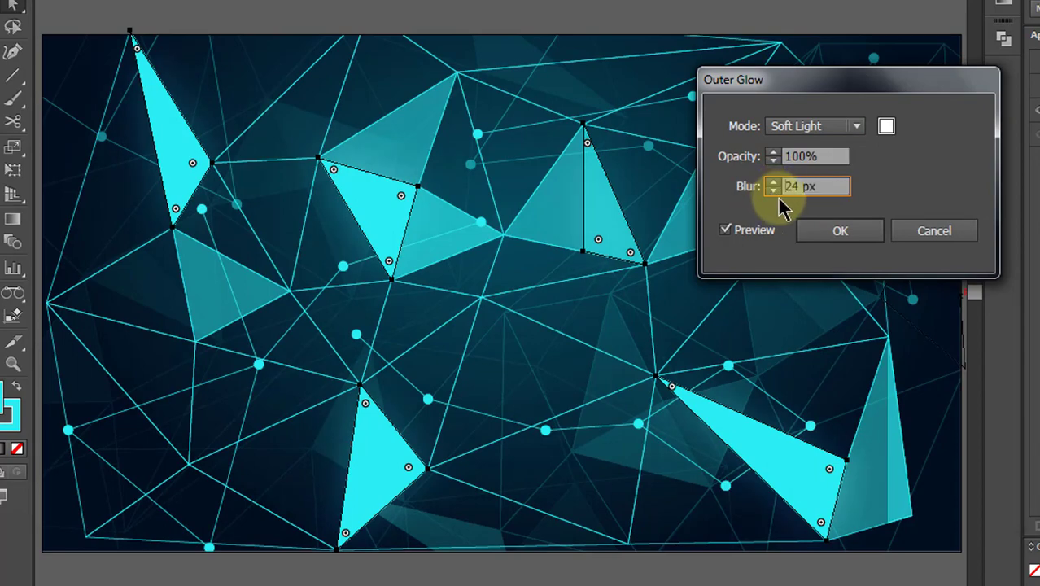
pyautogui.click(826, 232)
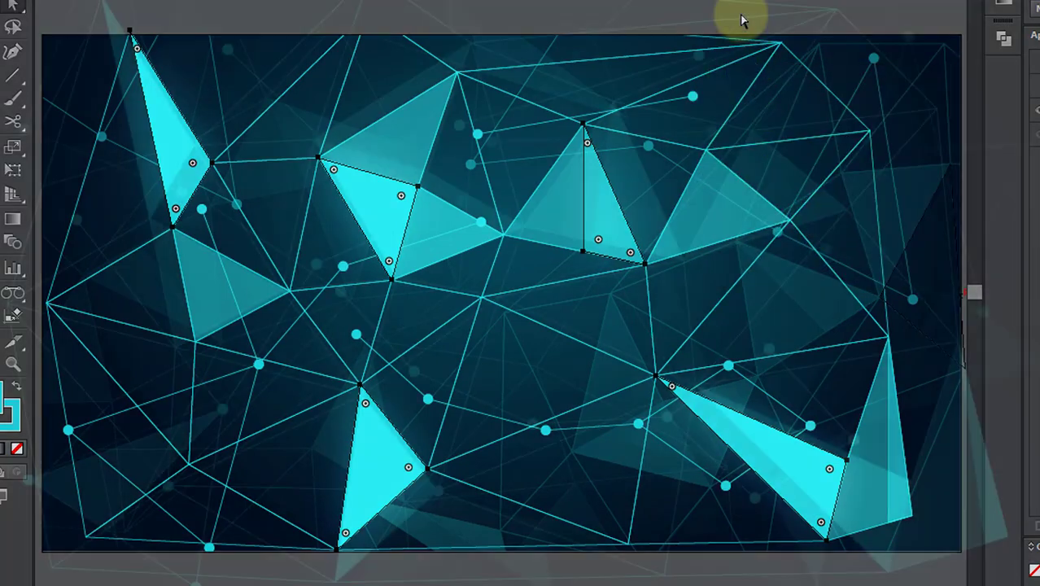